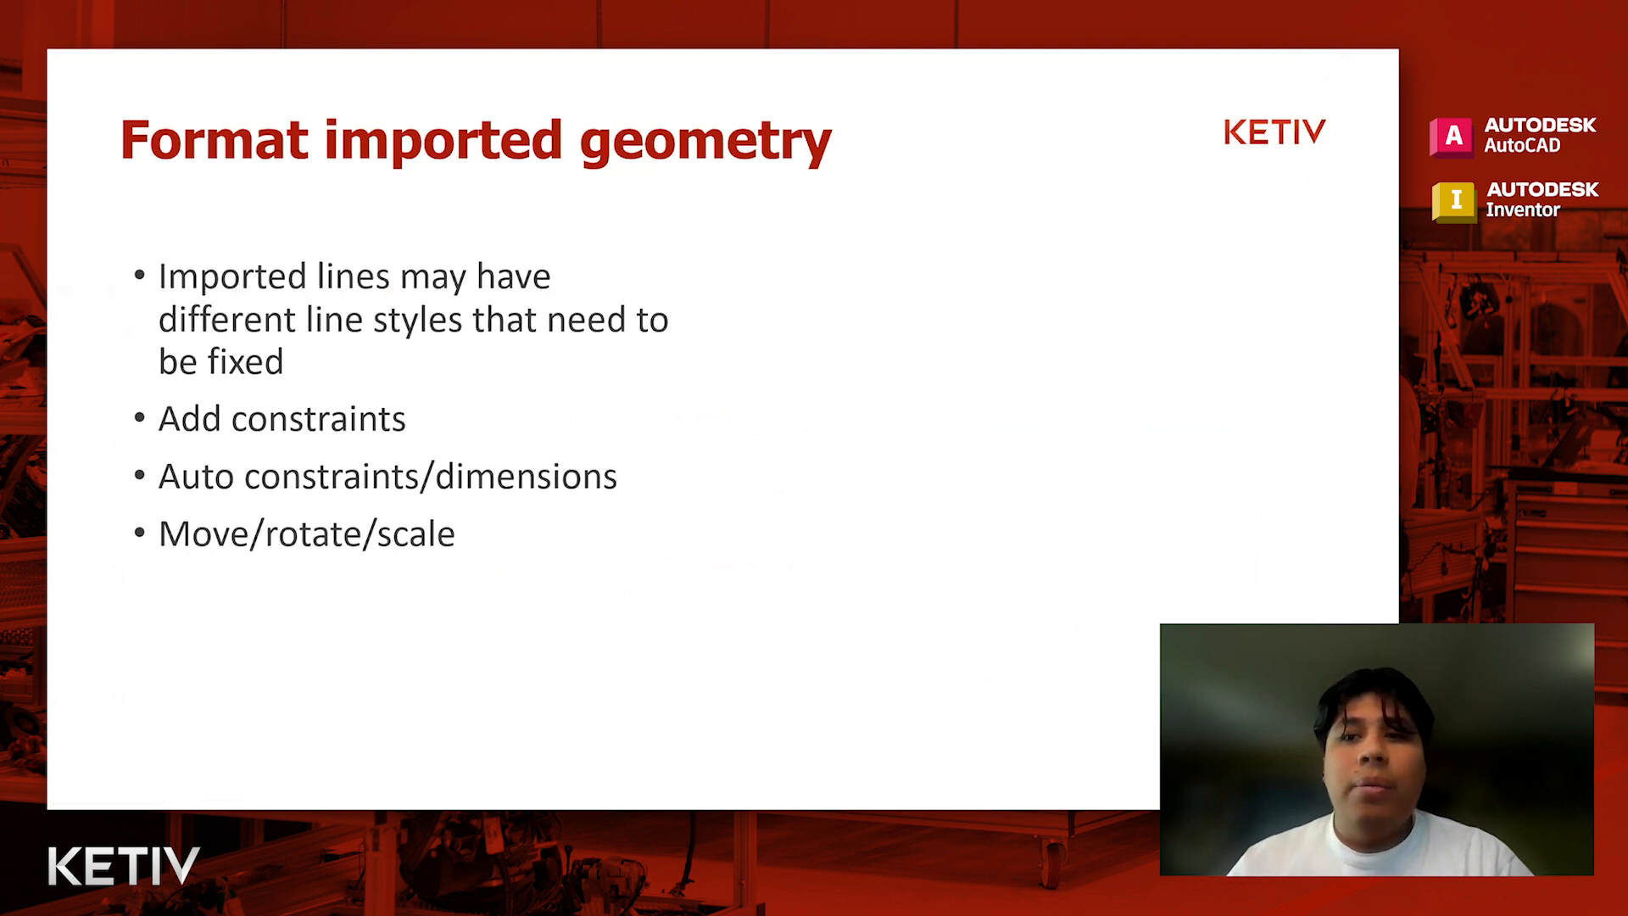
Step: Switch to Autodesk Inventor and check the width, thickness and bend radius dimensions of the imported L-shaped profile
{"action": "key", "text": "alt+Tab"}
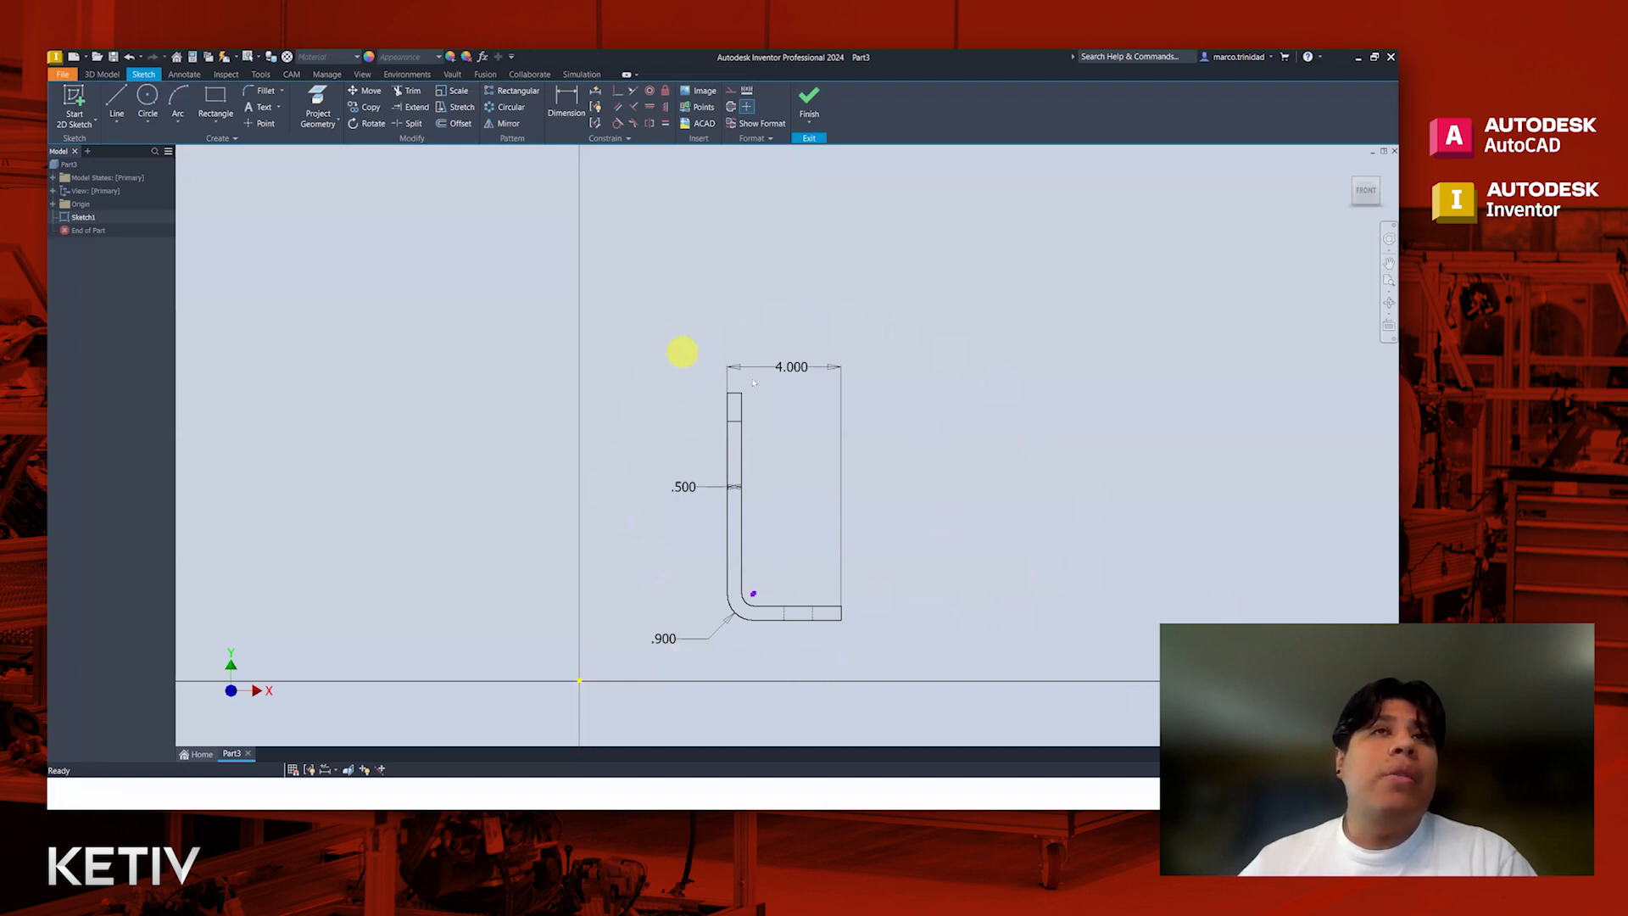
{"action": "left_click", "coordinate": [791, 369]}
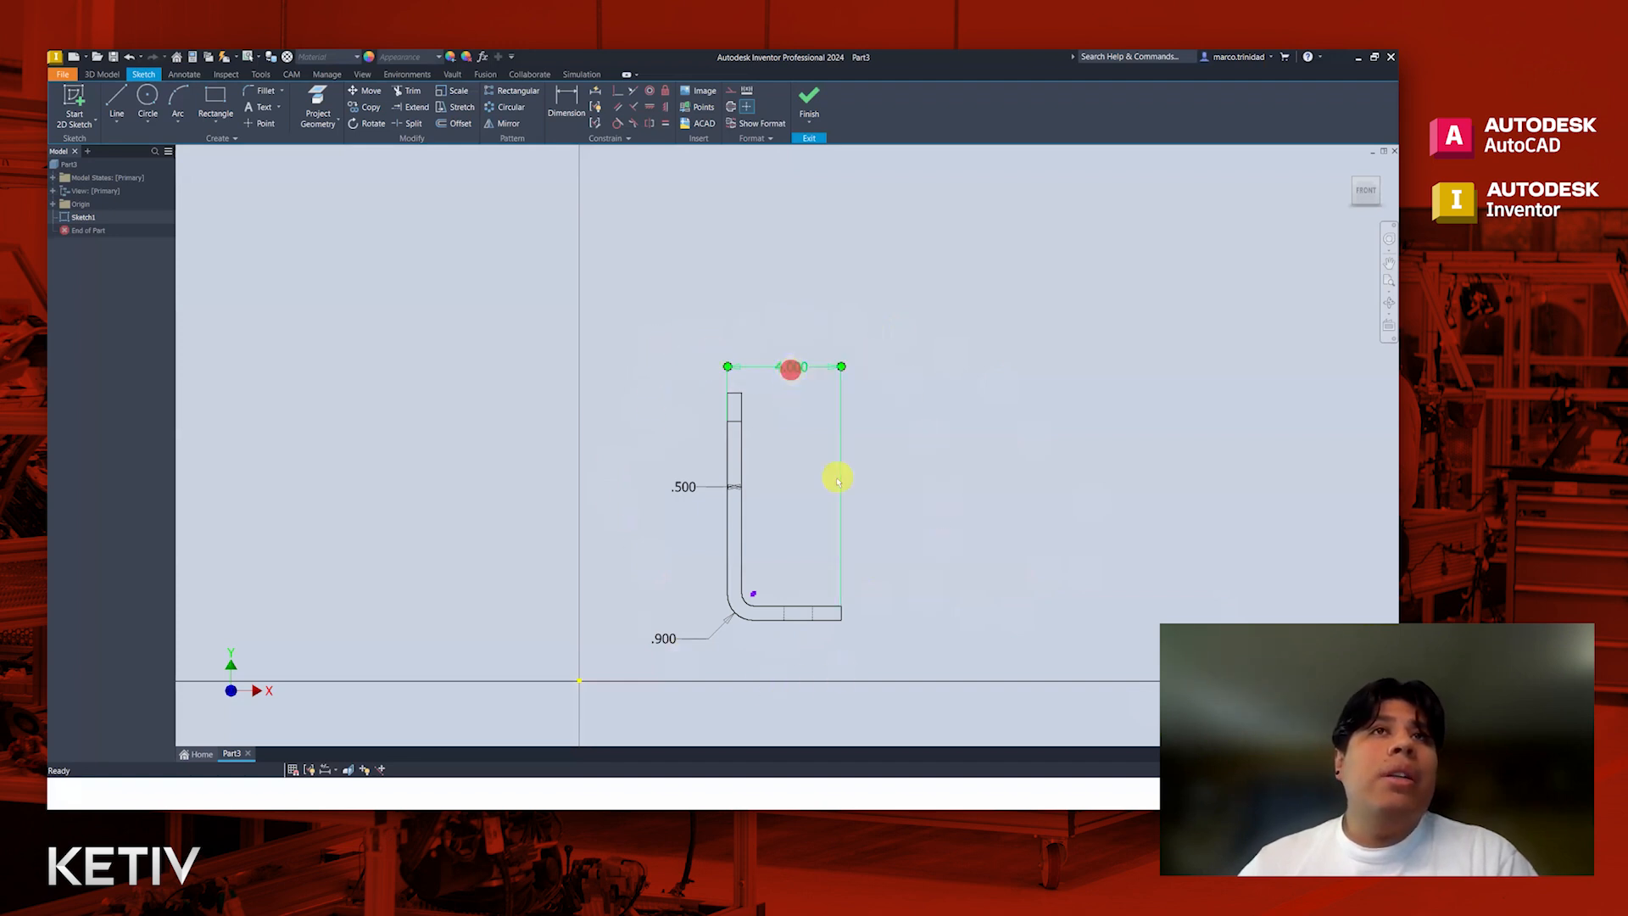
{"action": "left_click", "coordinate": [684, 485]}
{"action": "left_click", "coordinate": [664, 638]}
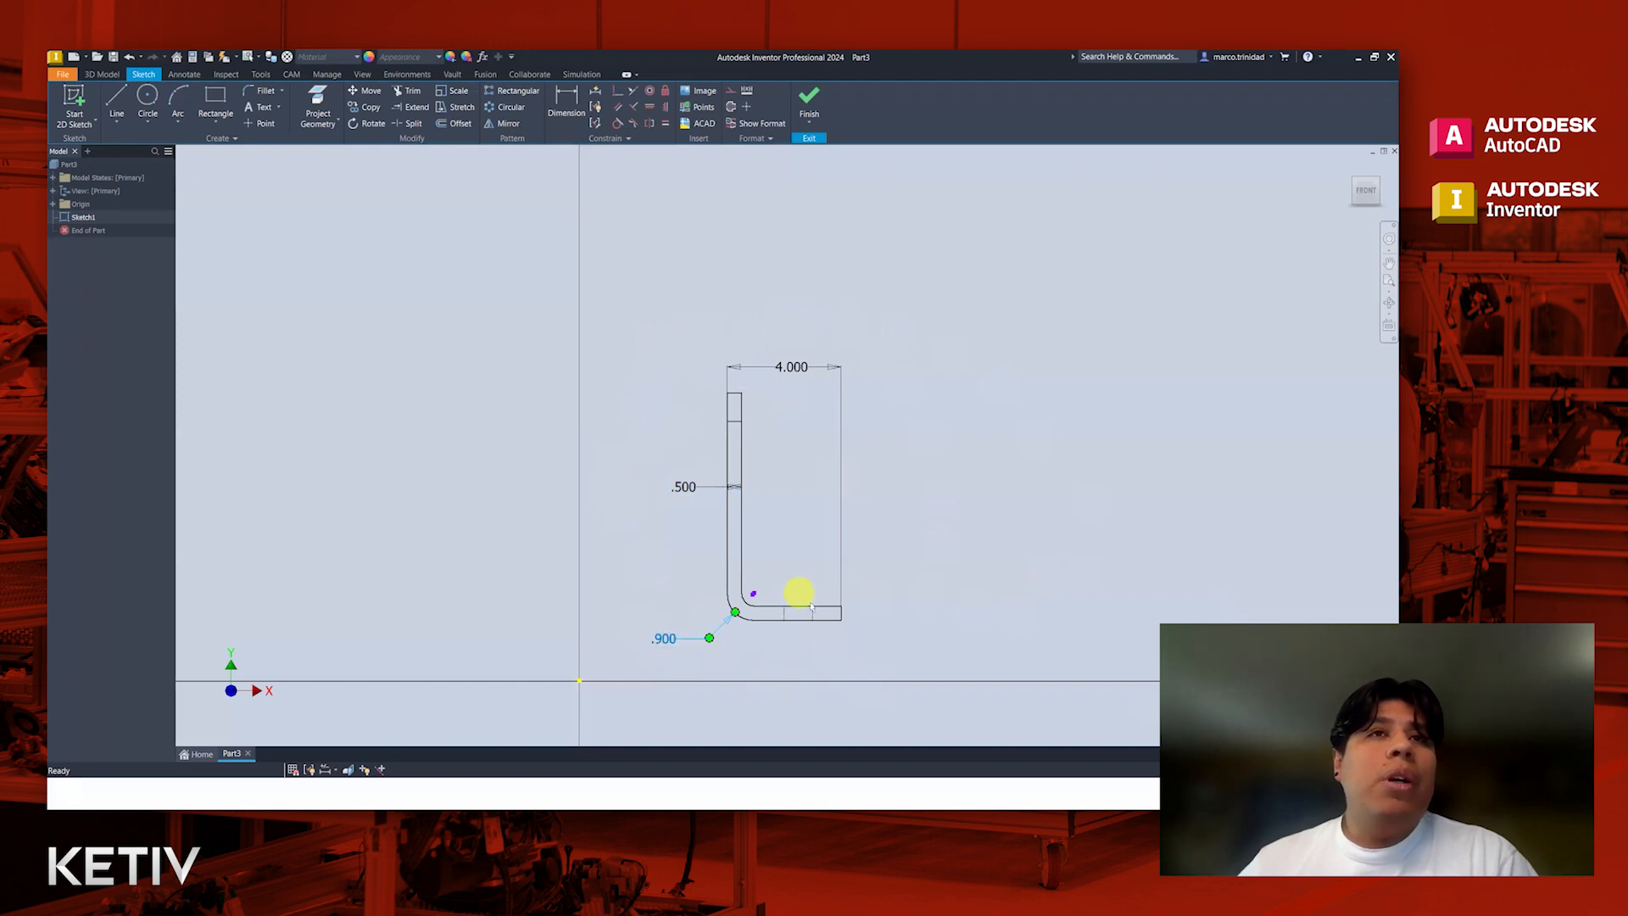
Step: Try moving the endpoint where the outer bend arc meets the lower edge to test whether the geometry is connected
{"action": "scroll", "coordinate": [779, 624], "scroll_direction": "up", "scroll_amount": 5}
{"action": "scroll", "coordinate": [677, 616], "scroll_direction": "down", "scroll_amount": 4}
{"action": "scroll", "coordinate": [695, 620], "scroll_direction": "up", "scroll_amount": 2}
{"action": "left_click", "coordinate": [699, 634]}
{"action": "left_click_drag", "start_coordinate": [694, 612], "coordinate": [737, 663]}
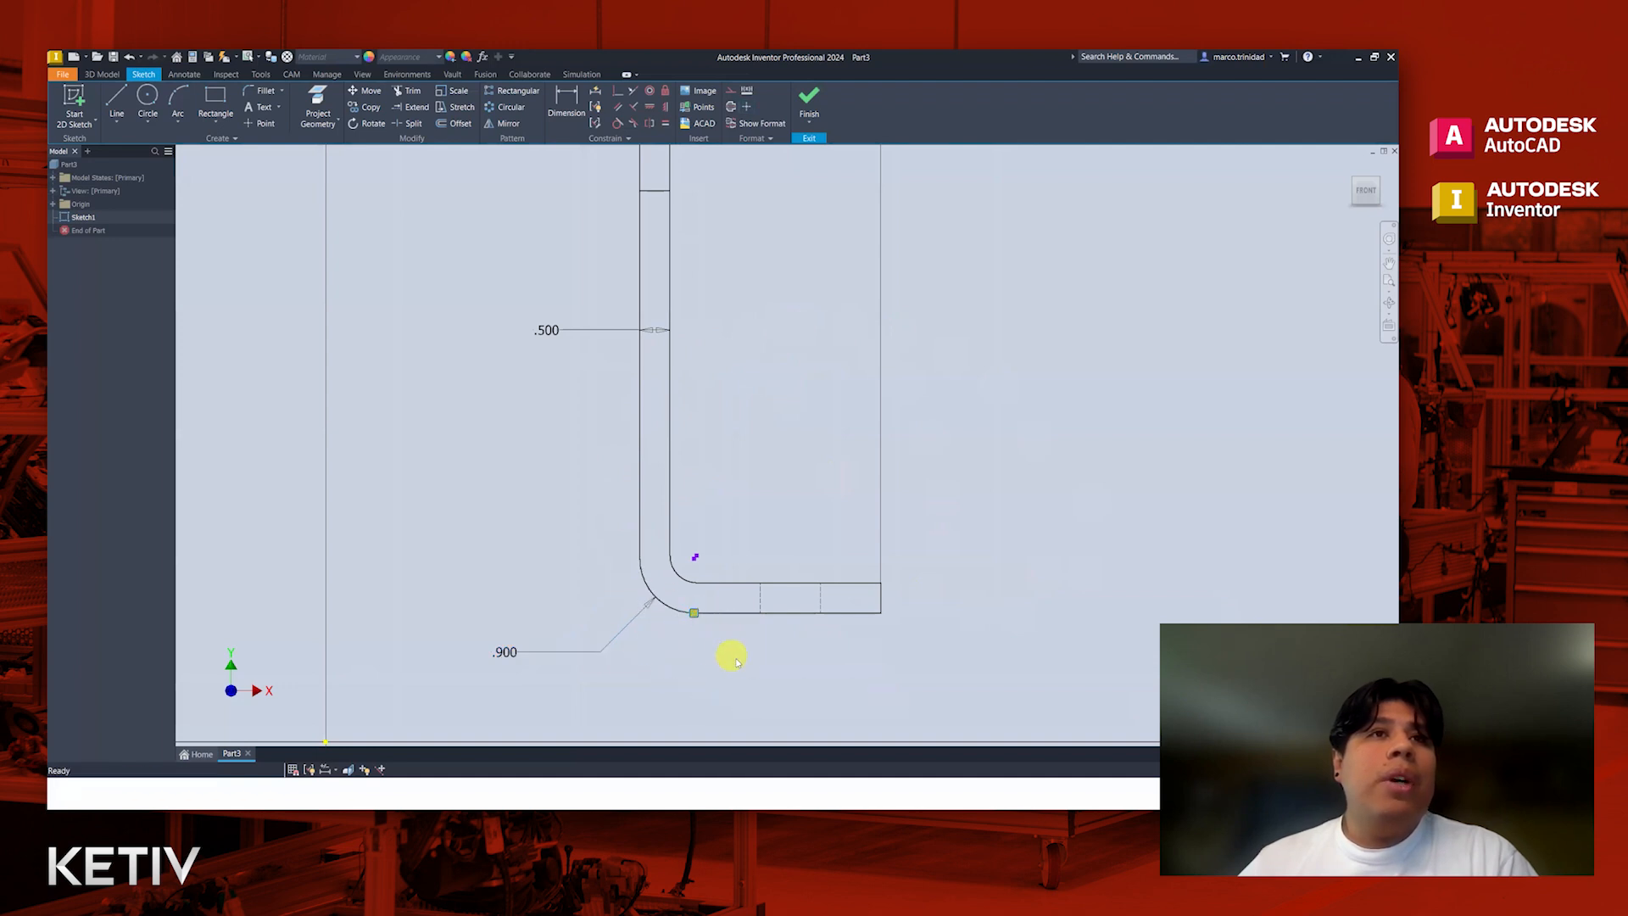
{"action": "left_click_drag", "start_coordinate": [694, 612], "coordinate": [720, 658]}
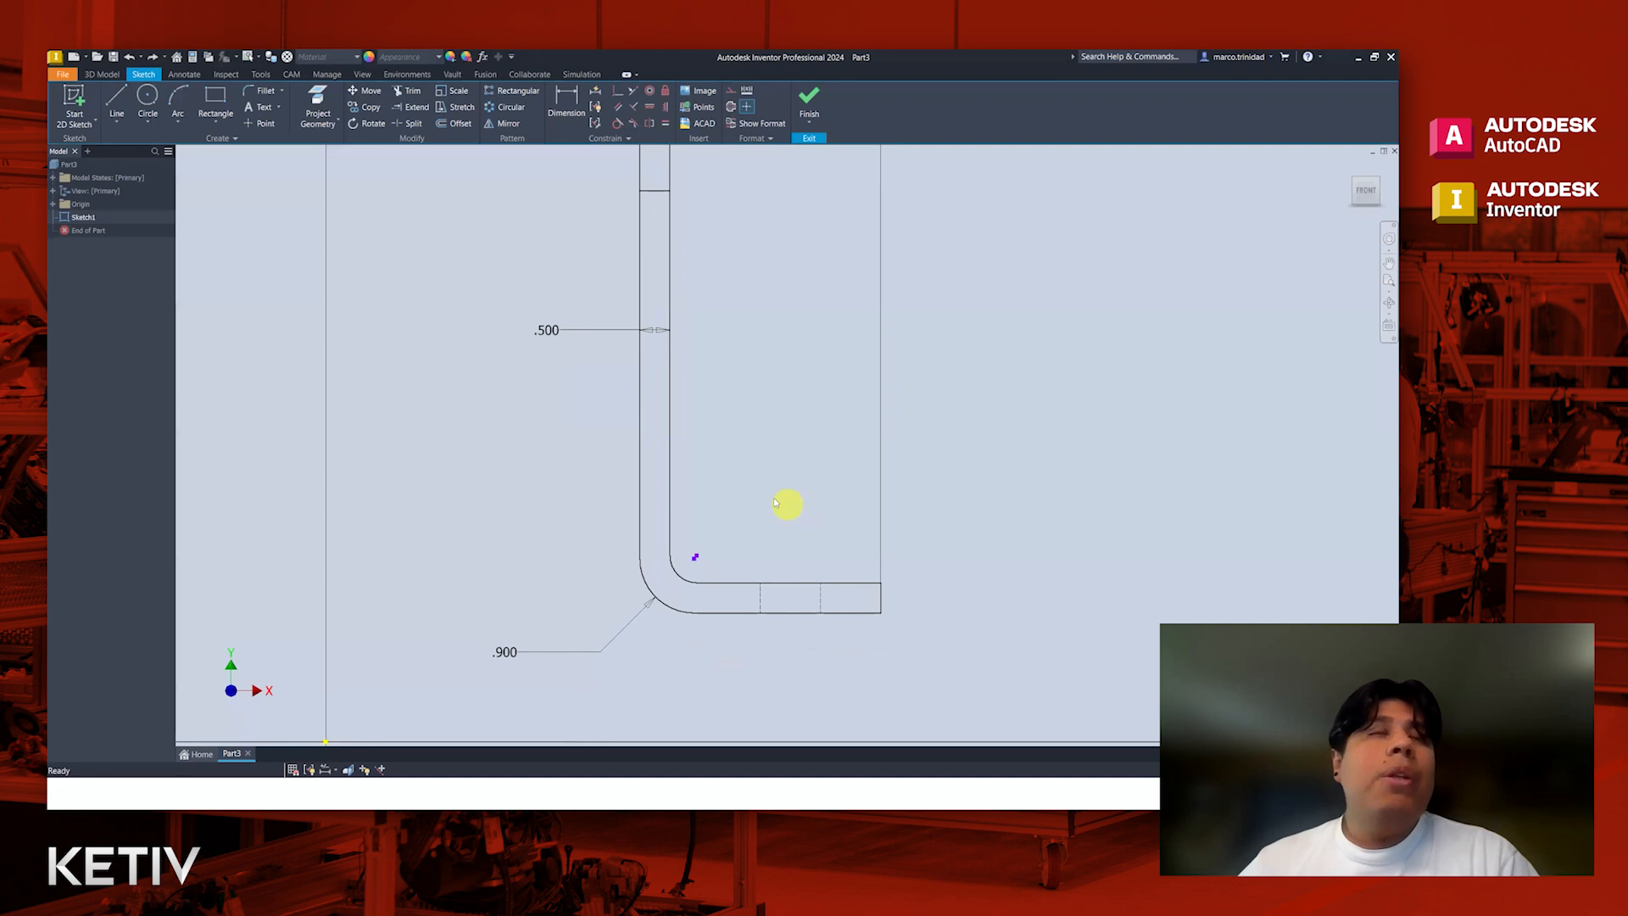
Step: Select the entire imported L-shaped profile and set its line color to Default in the geometry properties
{"action": "scroll", "coordinate": [774, 502], "scroll_direction": "down", "scroll_amount": 5}
{"action": "scroll", "coordinate": [789, 475], "scroll_direction": "up", "scroll_amount": 2}
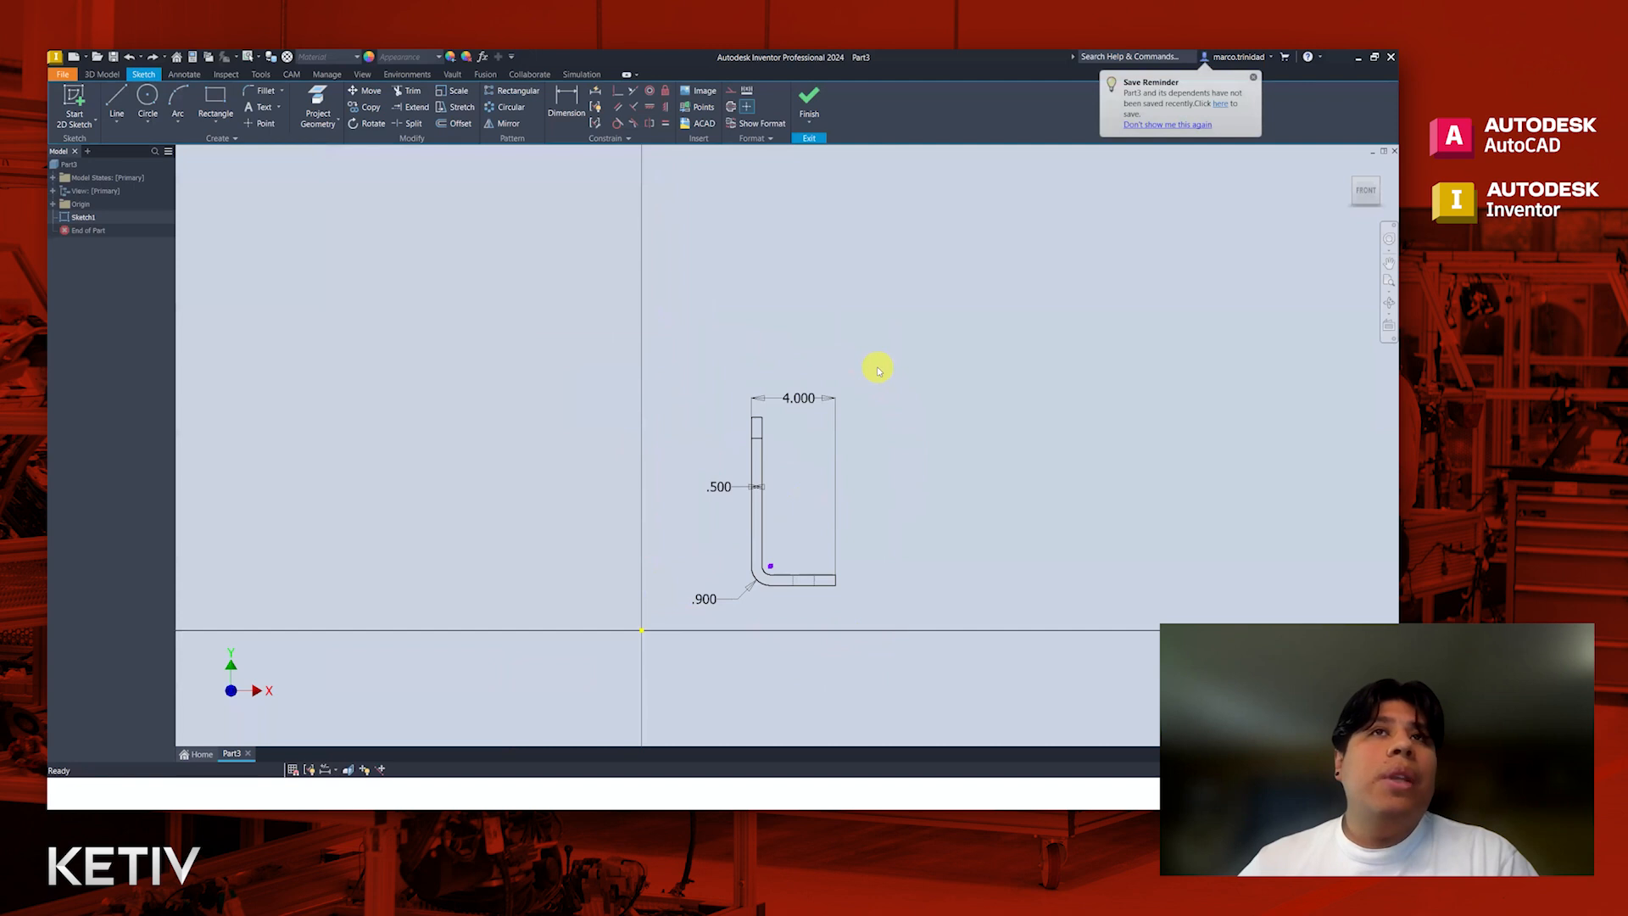
{"action": "left_click_drag", "start_coordinate": [882, 363], "coordinate": [665, 622]}
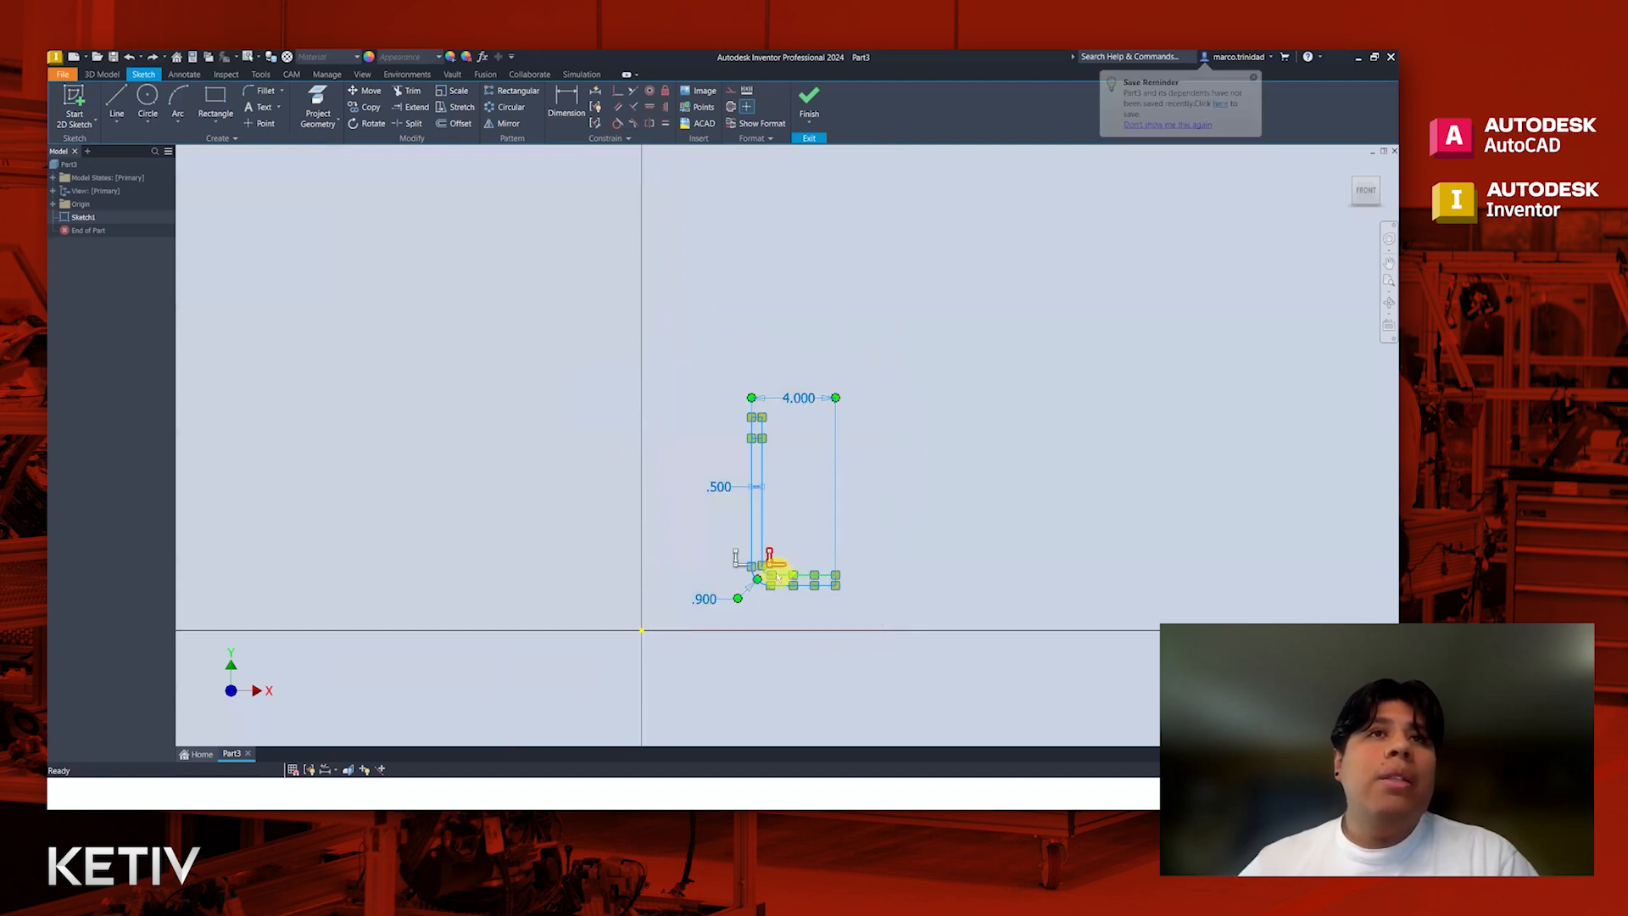
{"action": "scroll", "coordinate": [793, 575], "scroll_direction": "down", "scroll_amount": 3}
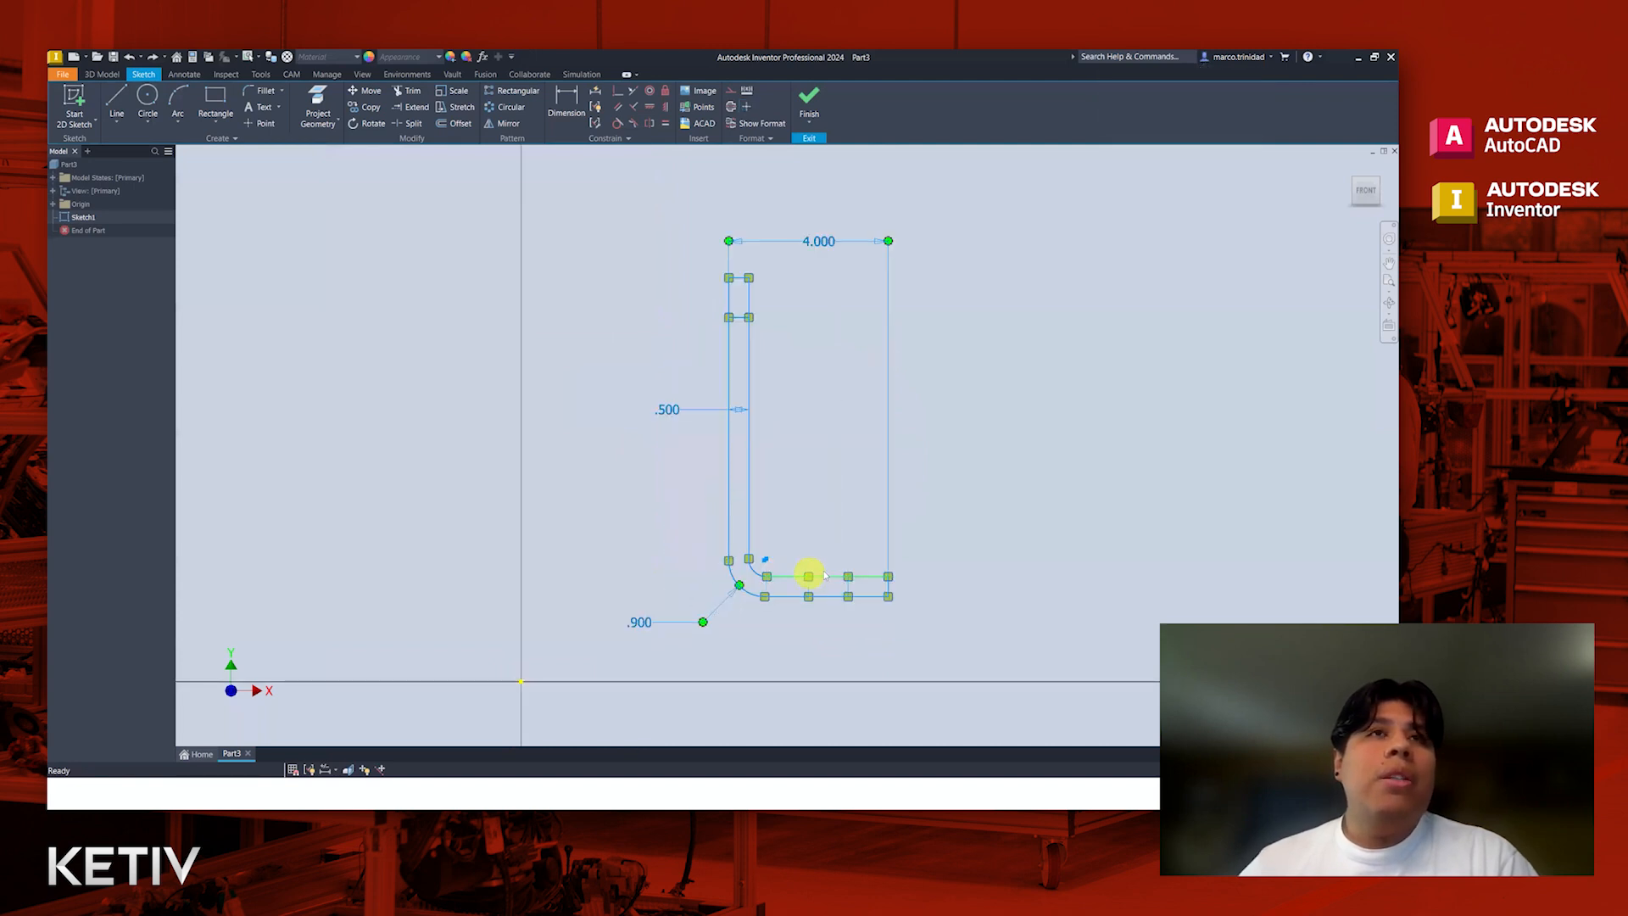
{"action": "right_click", "coordinate": [752, 465]}
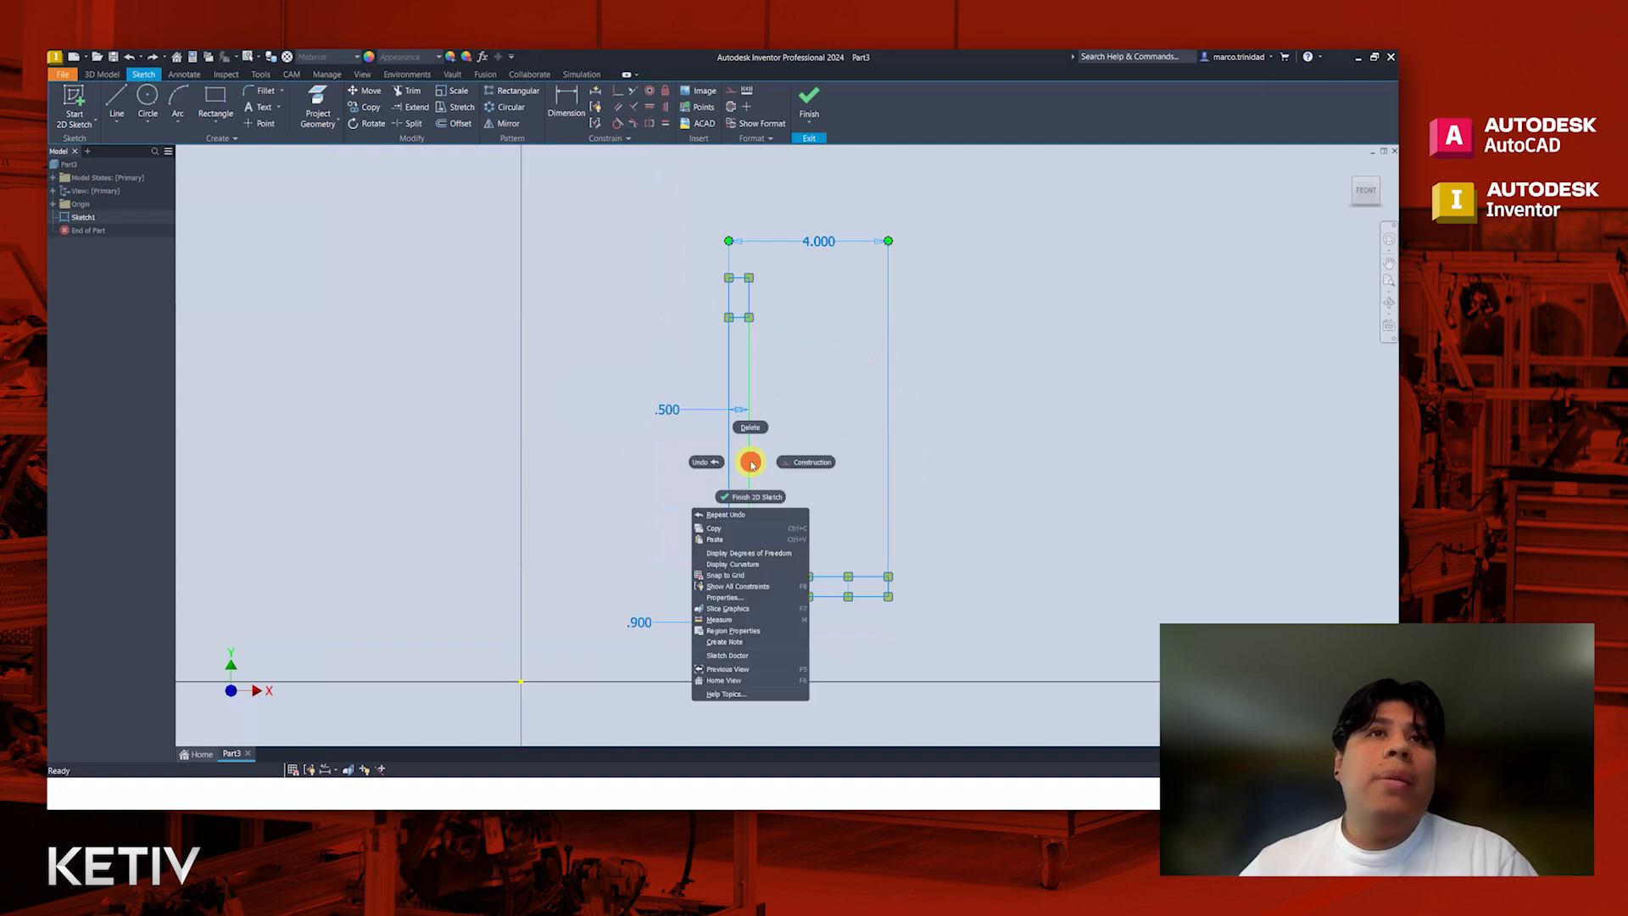
{"action": "left_click", "coordinate": [734, 601]}
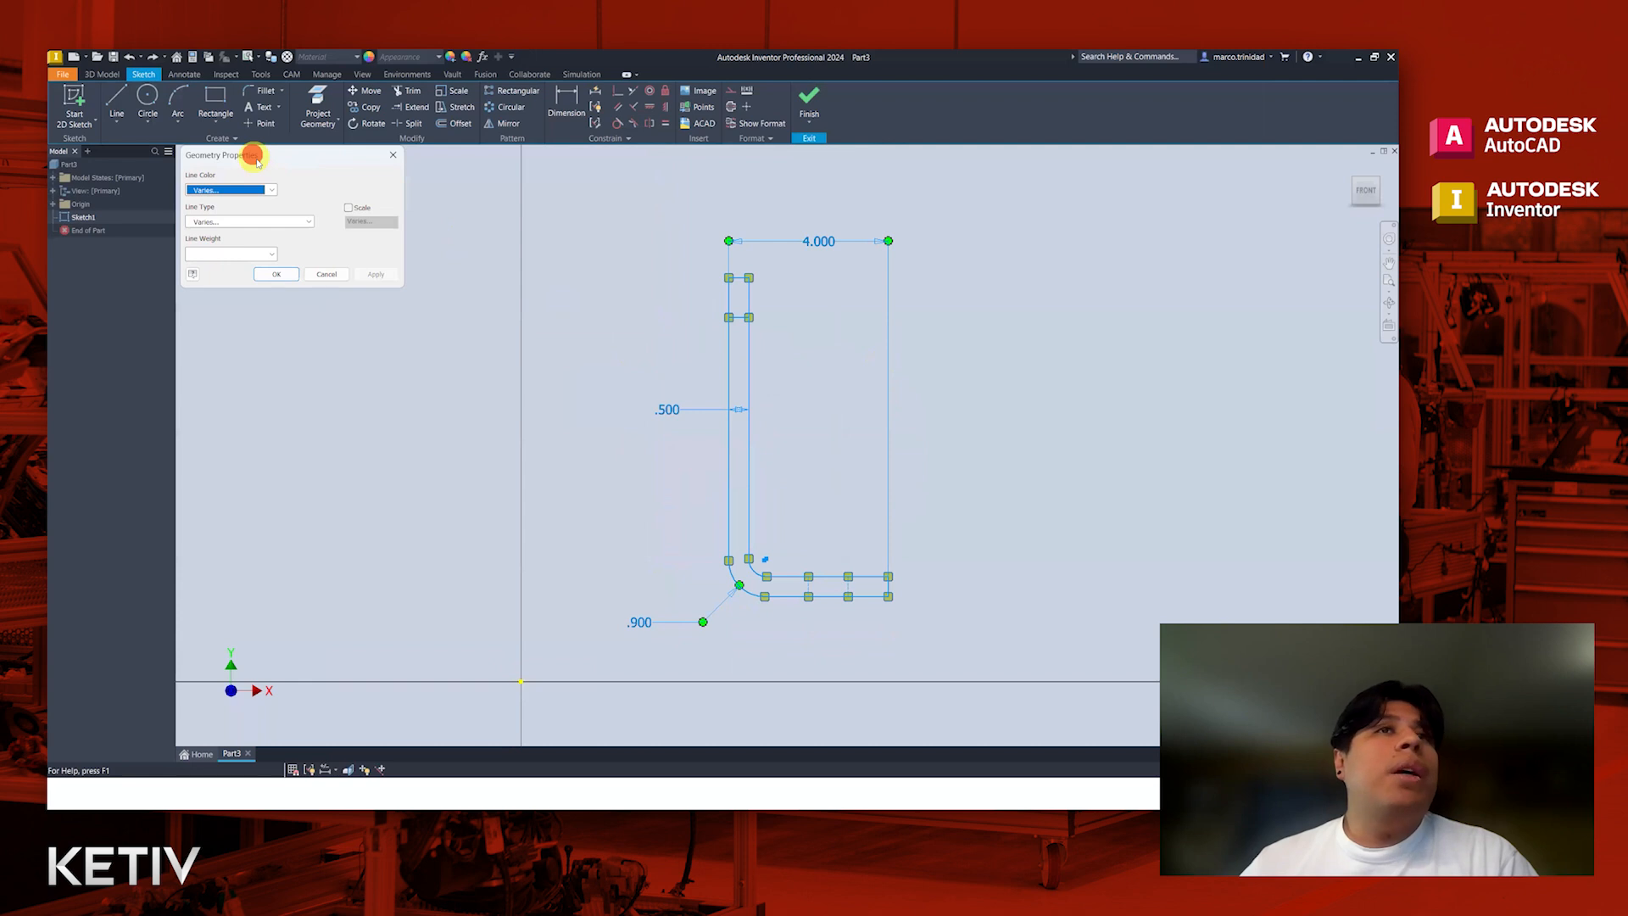
{"action": "left_click_drag", "start_coordinate": [253, 155], "coordinate": [461, 373]}
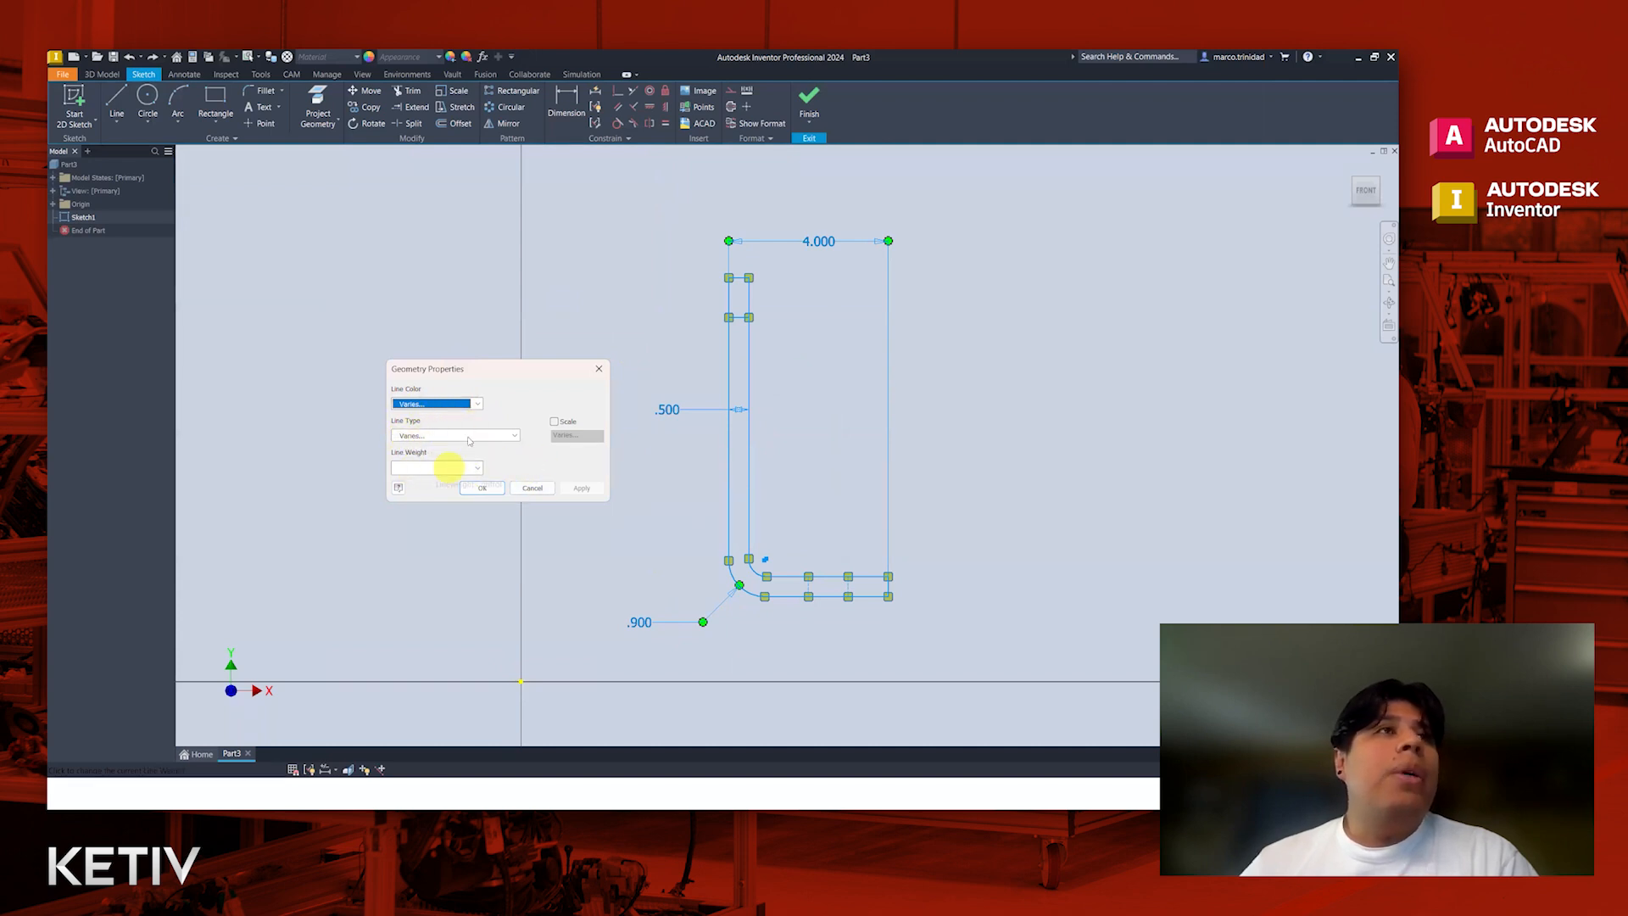
{"action": "left_click", "coordinate": [479, 406]}
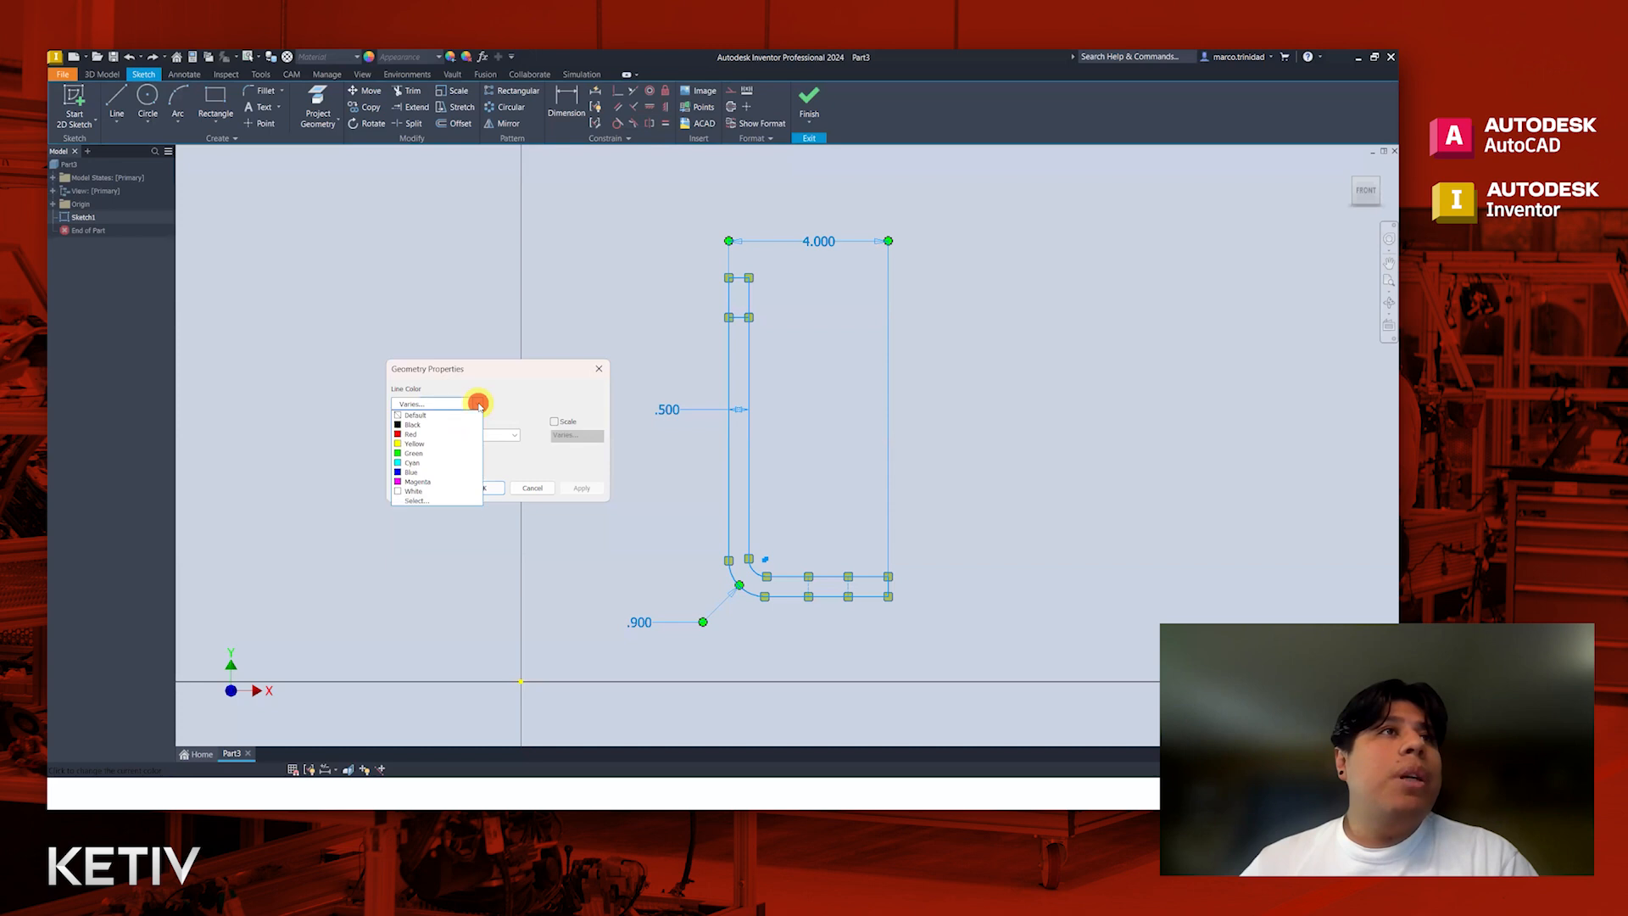
{"action": "left_click", "coordinate": [424, 416]}
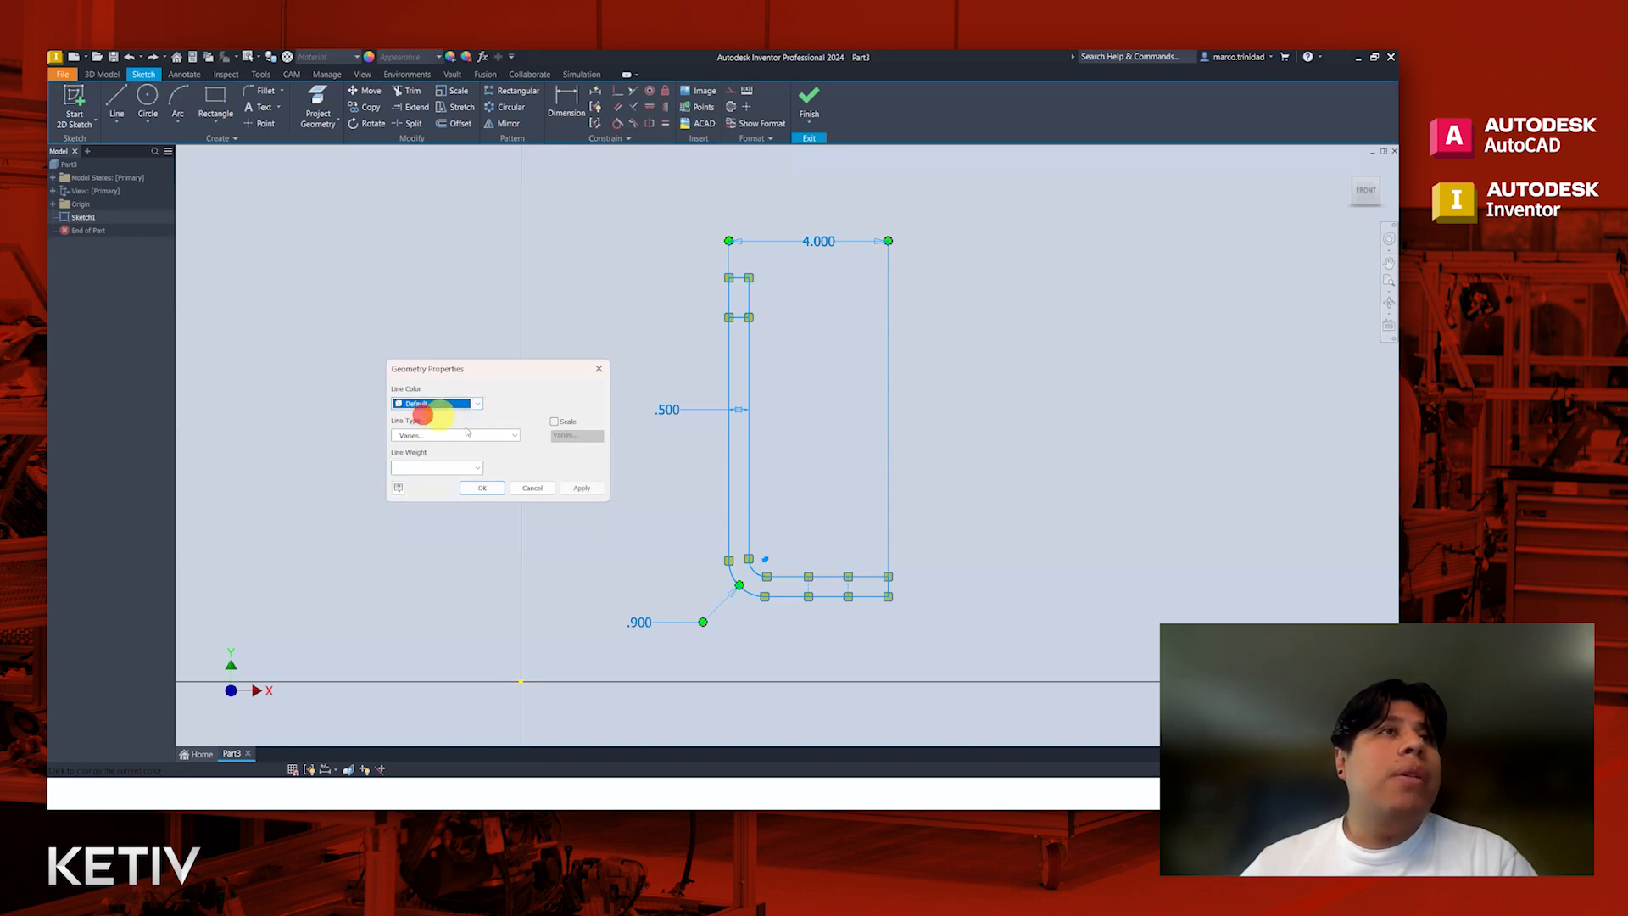
Step: Set the selected profile's line type to Default, then apply the geometry properties and clear the selection
{"action": "left_click", "coordinate": [457, 437]}
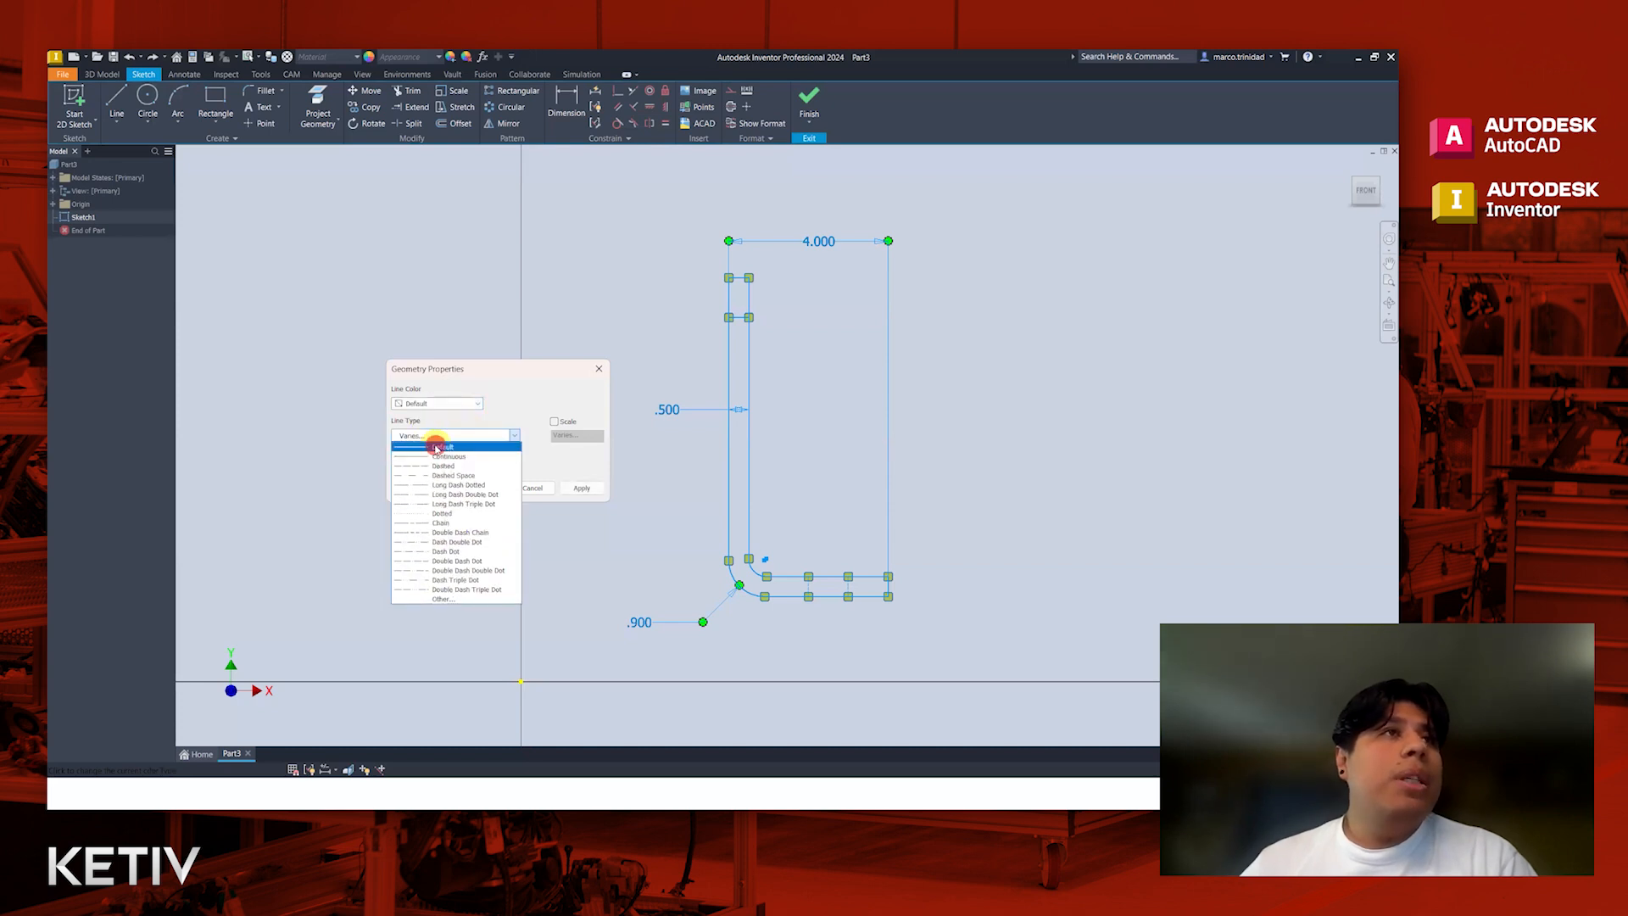
{"action": "left_click", "coordinate": [437, 447]}
{"action": "left_click", "coordinate": [441, 467]}
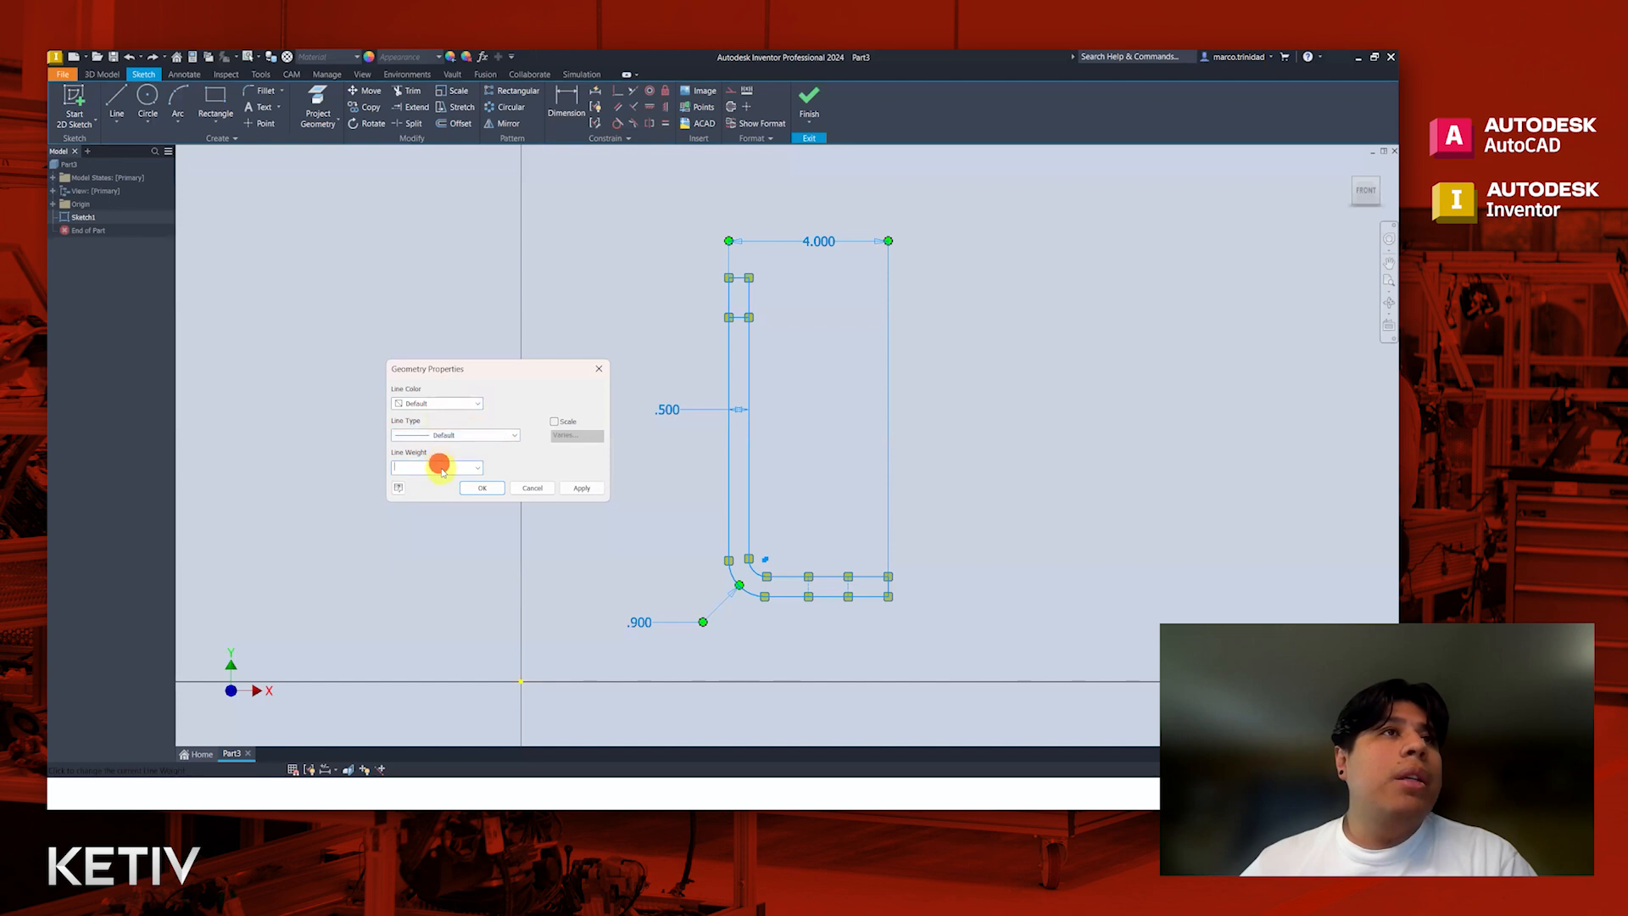
{"action": "left_click", "coordinate": [476, 467]}
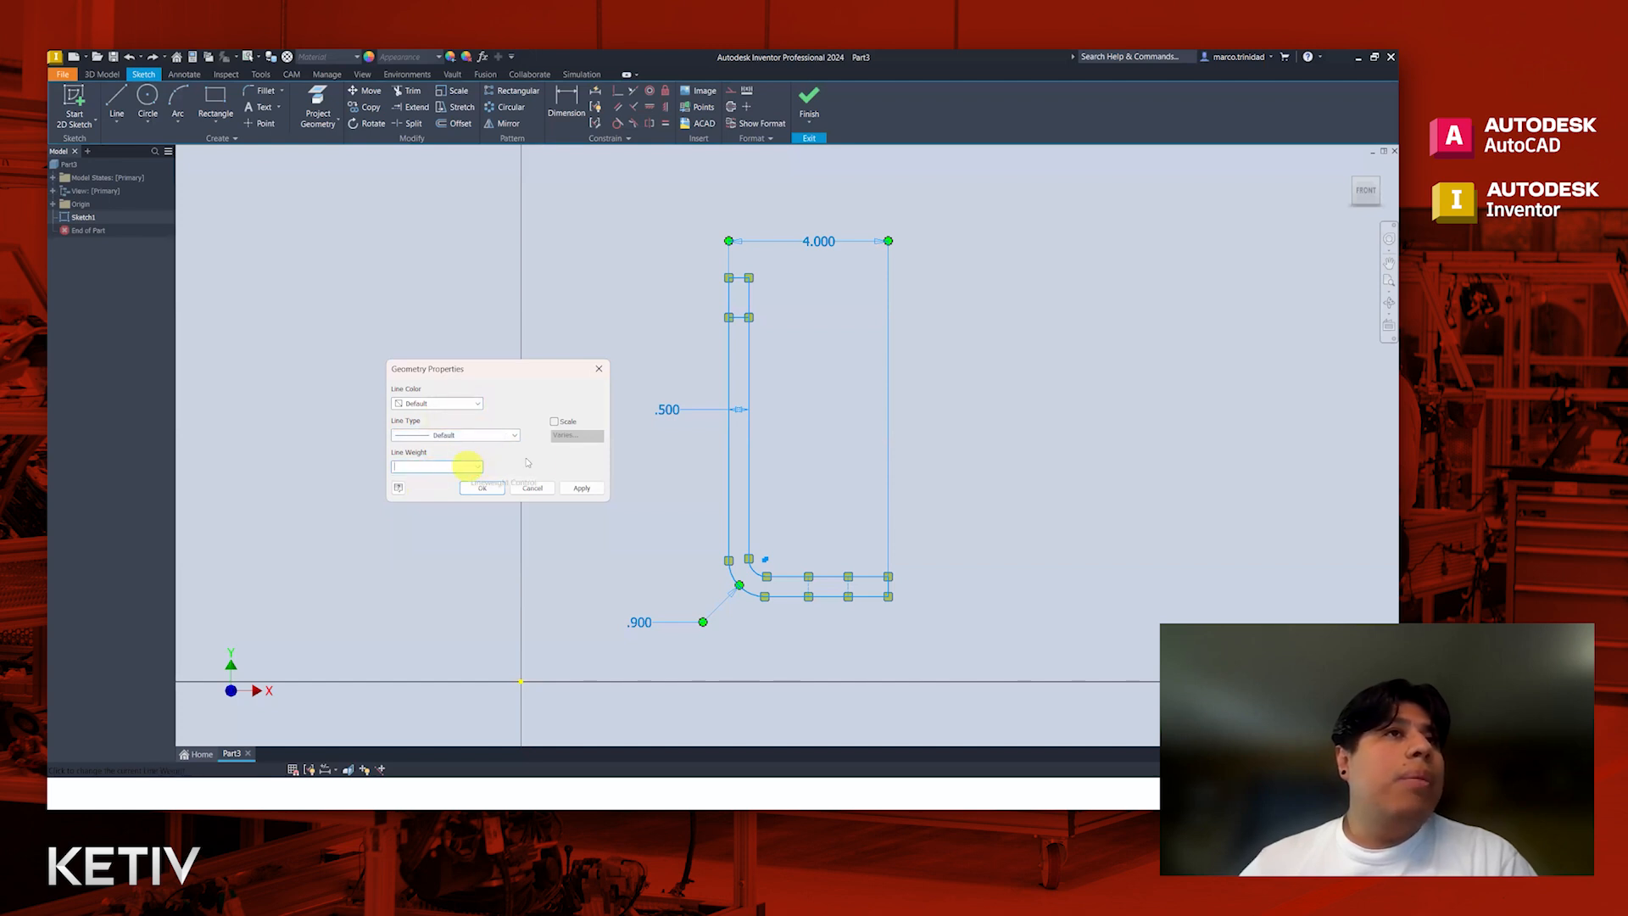
{"action": "left_click", "coordinate": [581, 488]}
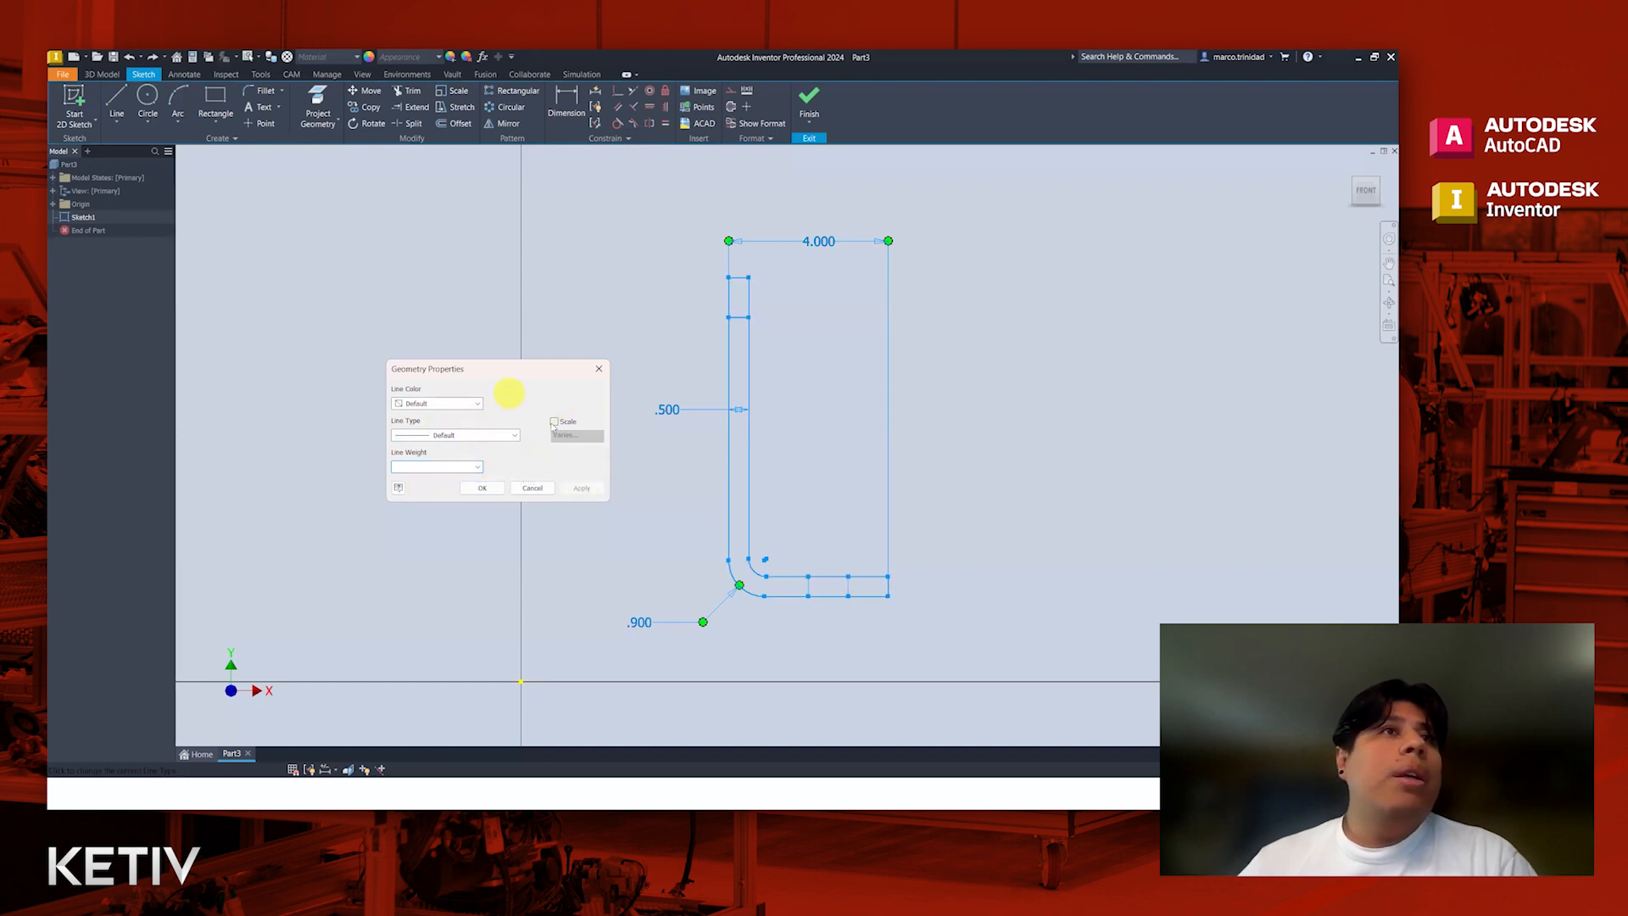
{"action": "left_click", "coordinate": [481, 488]}
{"action": "left_click", "coordinate": [604, 499]}
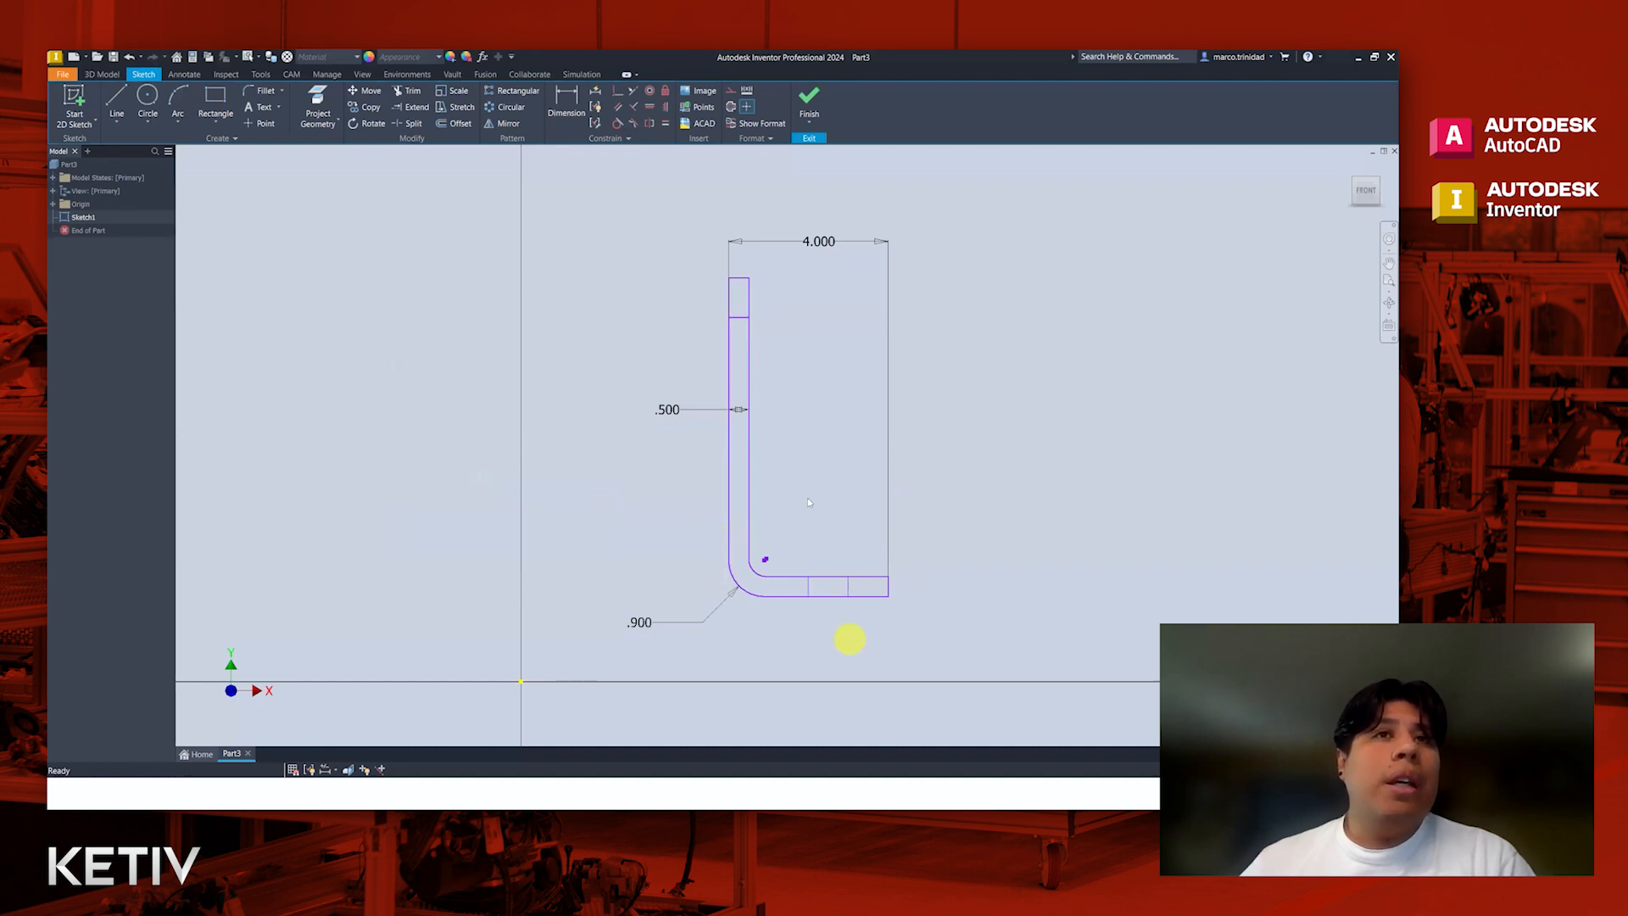
Step: Delete the two vertical hole lines inside the lower leg and the horizontal line crossing the vertical leg near its upper end
{"action": "middle_click_drag", "start_coordinate": [800, 487], "coordinate": [761, 532]}
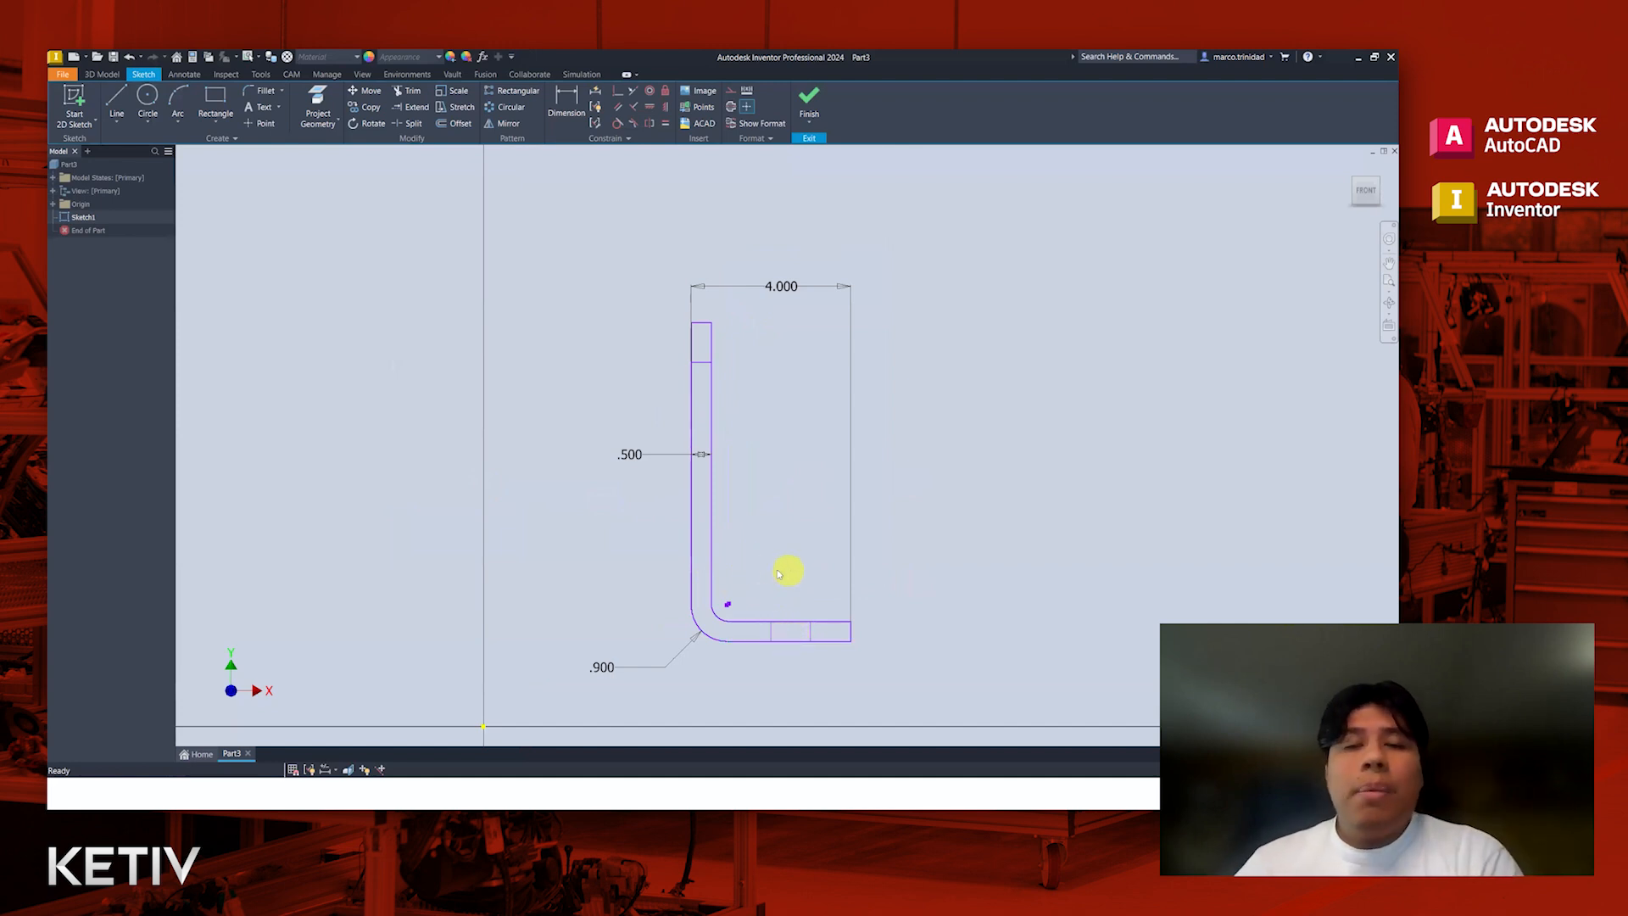
{"action": "middle_click_drag", "start_coordinate": [800, 563], "coordinate": [848, 568]}
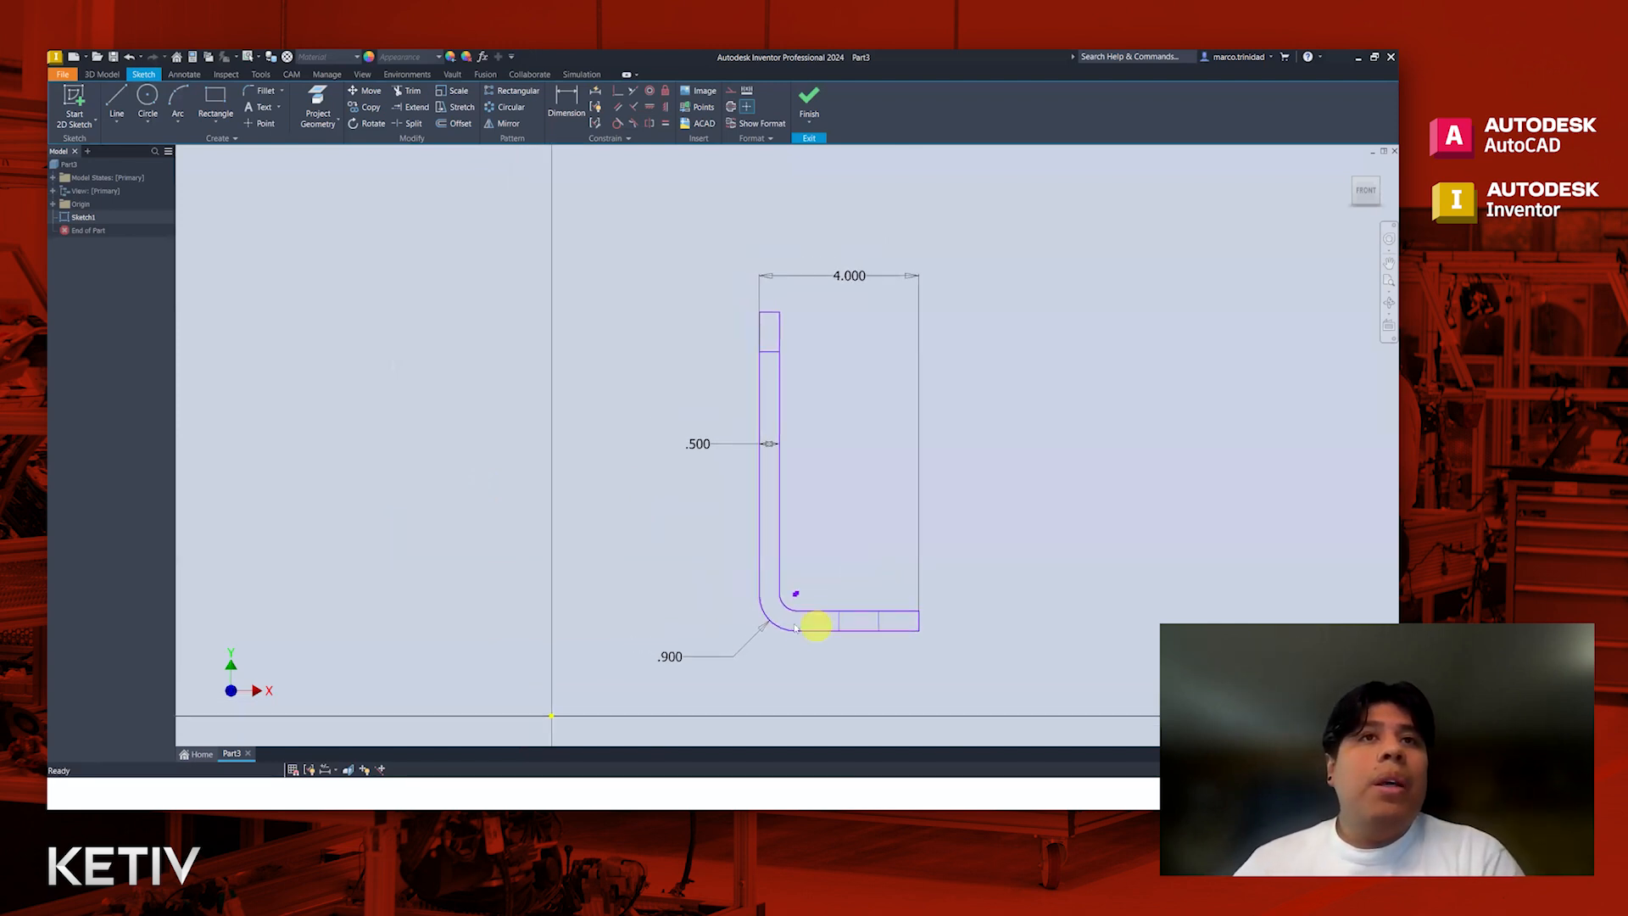
{"action": "scroll", "coordinate": [858, 626], "scroll_direction": "up", "scroll_amount": 4}
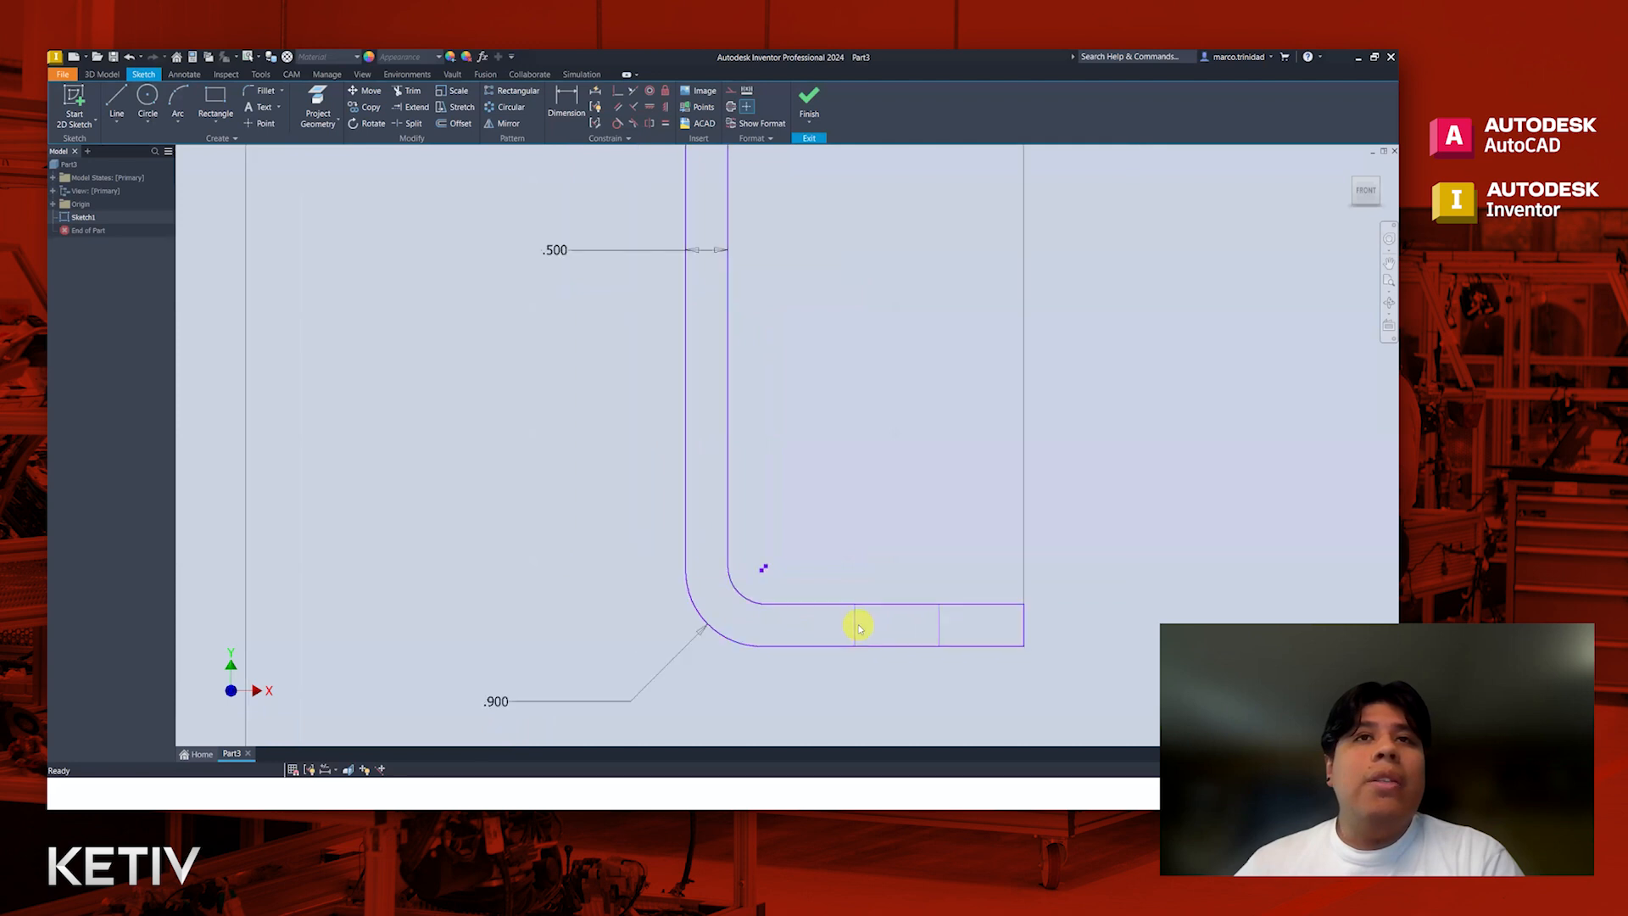
{"action": "scroll", "coordinate": [897, 544], "scroll_direction": "down", "scroll_amount": 3}
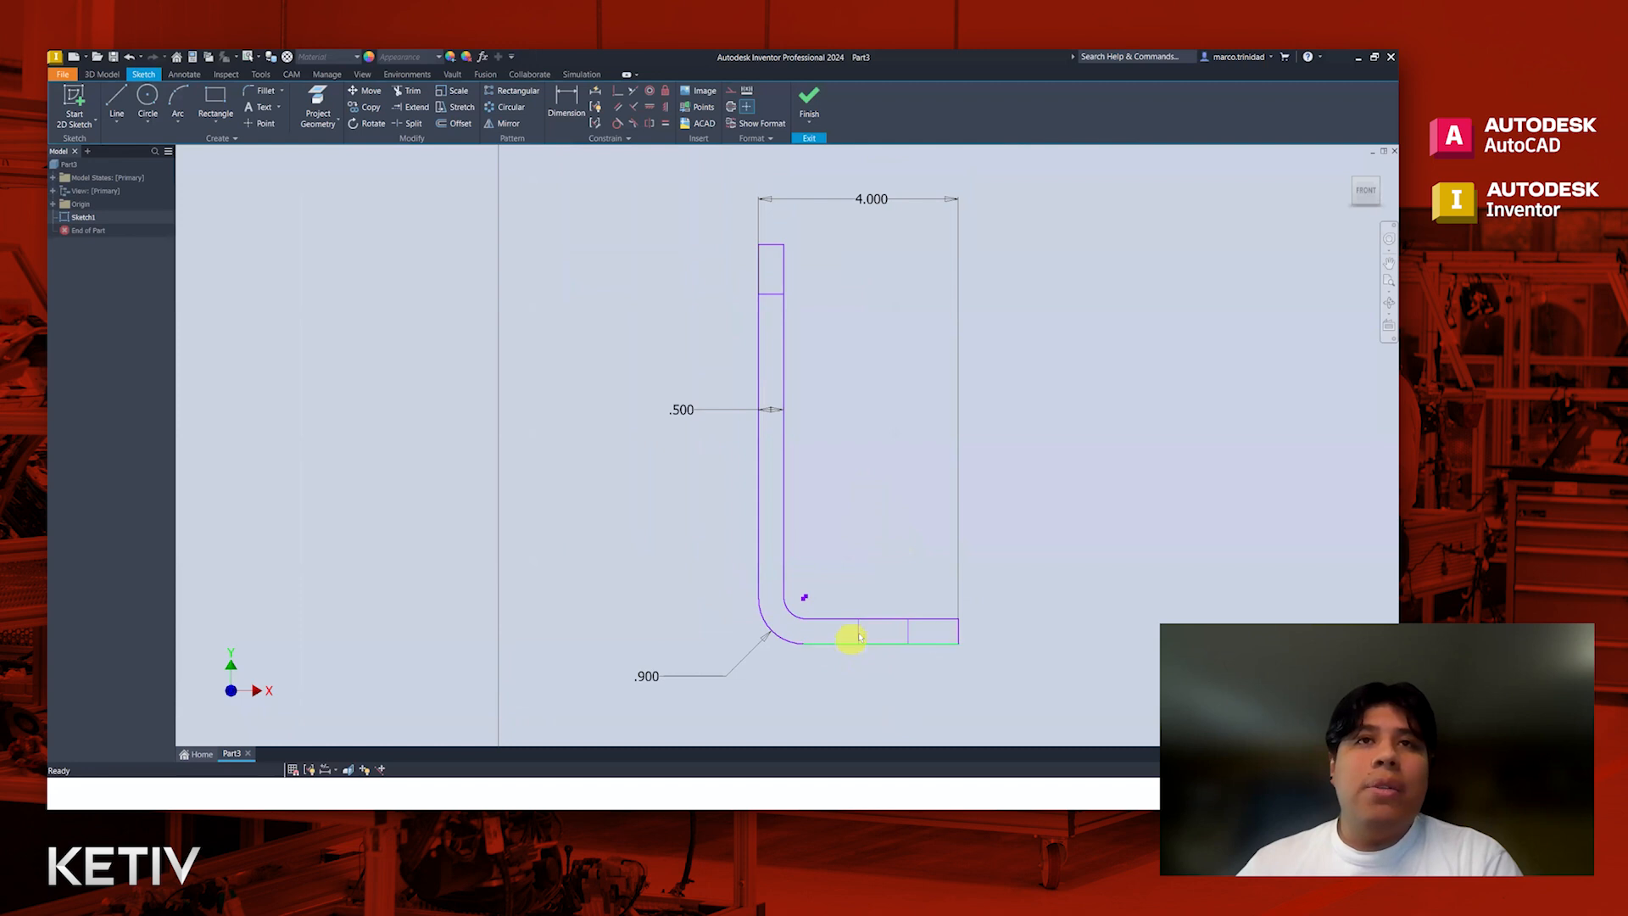
{"action": "left_click", "coordinate": [859, 632]}
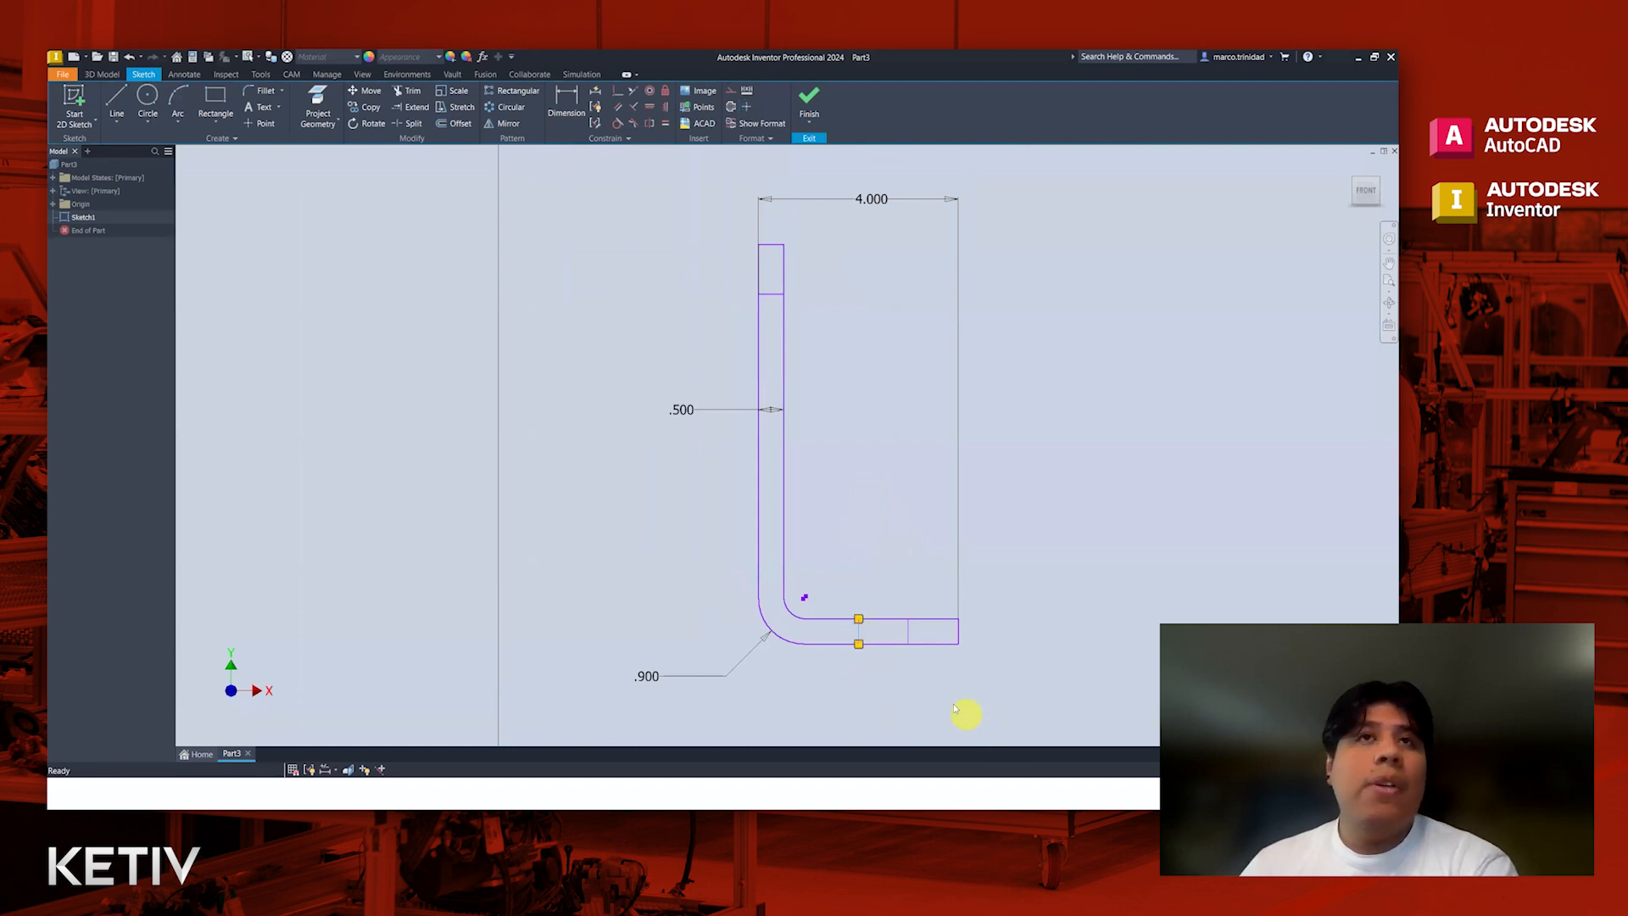
{"action": "key", "text": "Delete"}
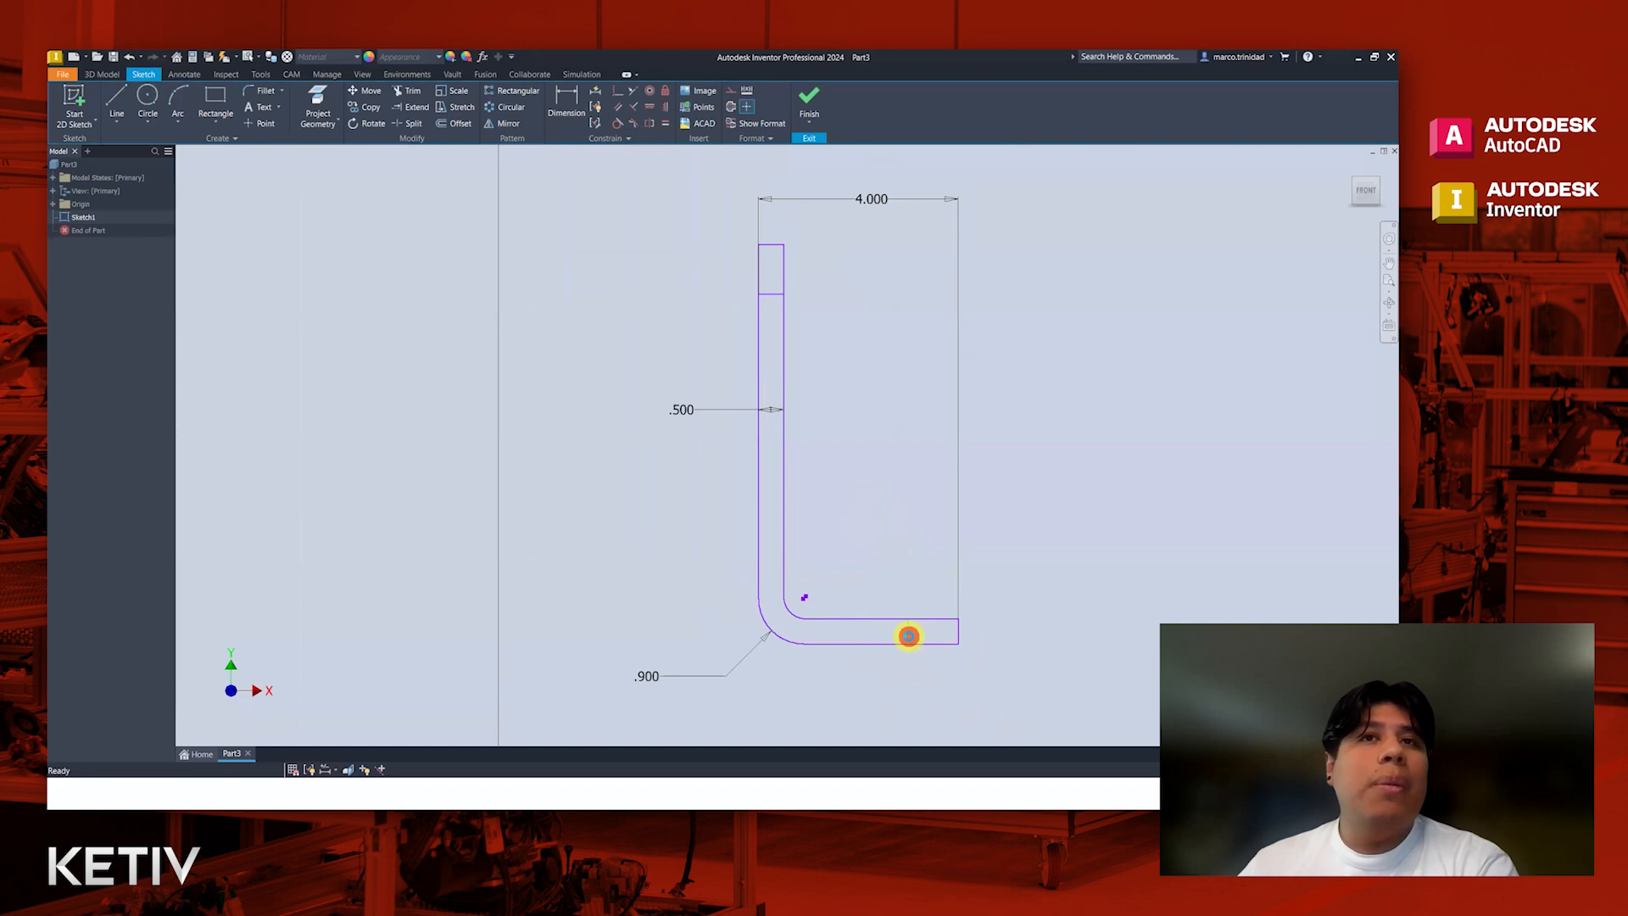
{"action": "key", "text": "Delete"}
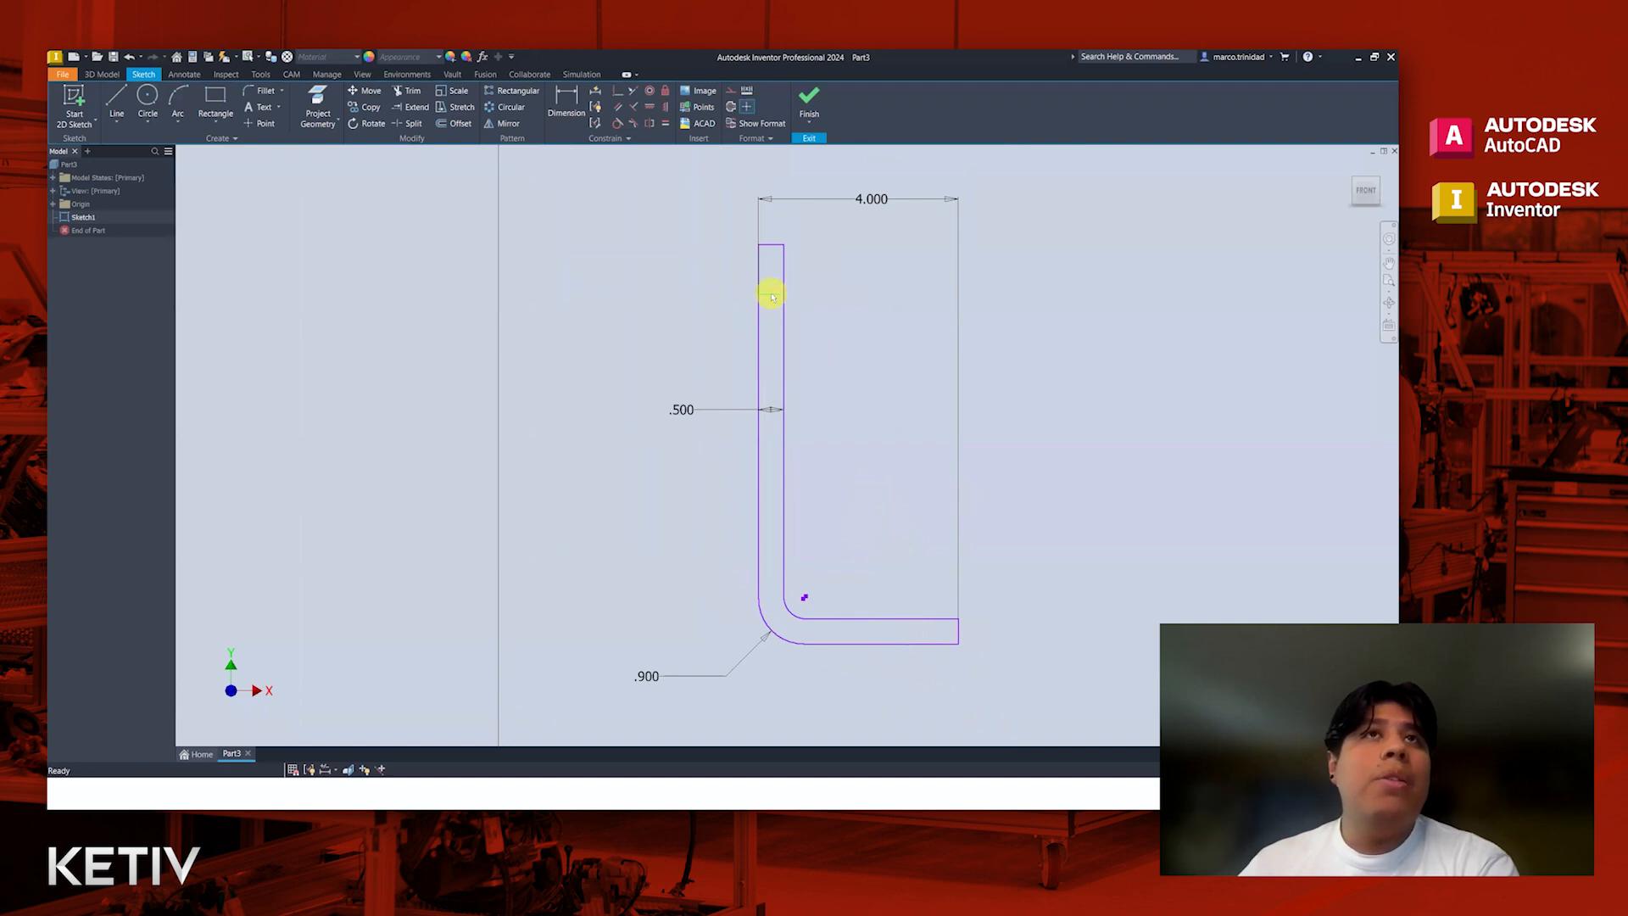
{"action": "left_click", "coordinate": [771, 294]}
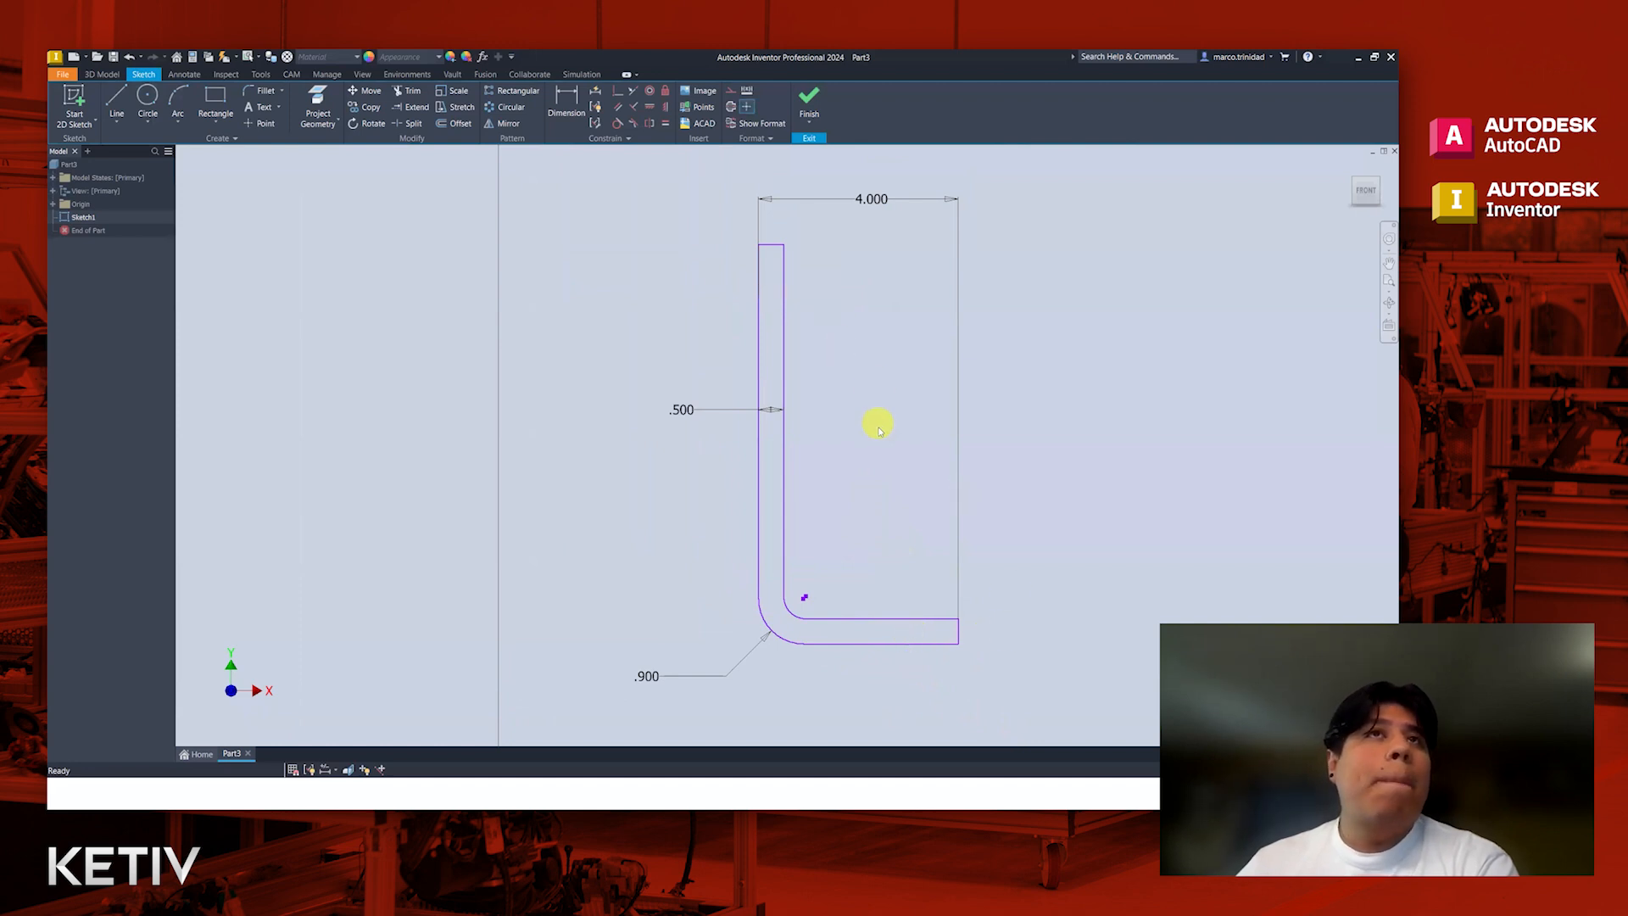
Step: Try moving the outer bend arc's upper endpoint away from the vertical edge, and undo the move
{"action": "middle_click_drag", "start_coordinate": [712, 352], "coordinate": [754, 355]}
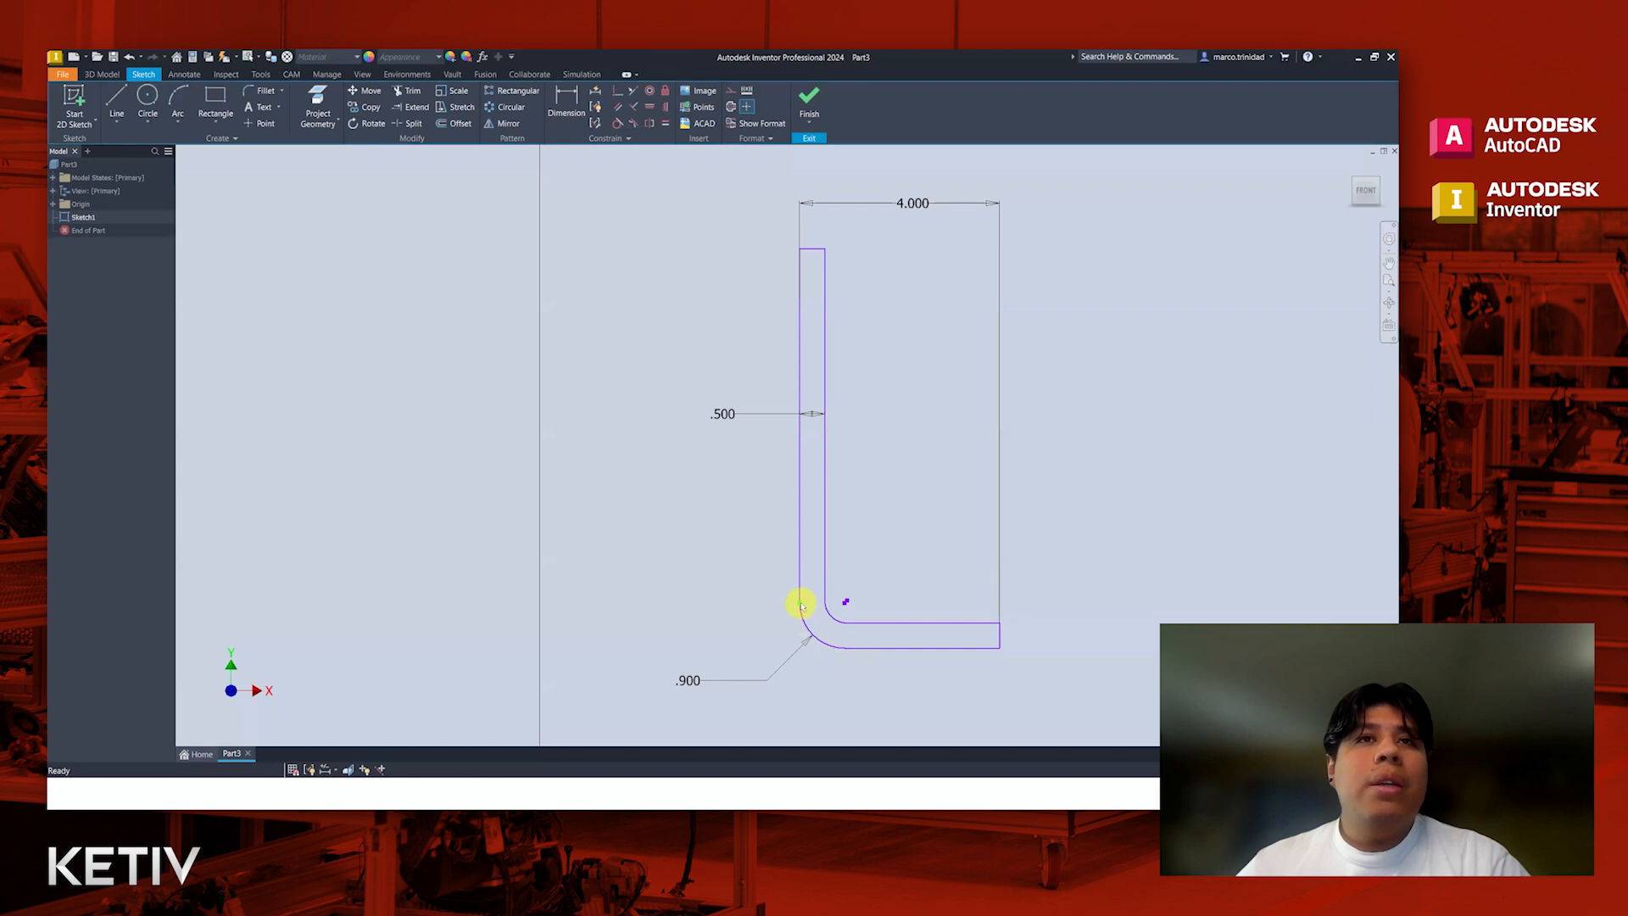
{"action": "mouse_move", "coordinate": [794, 606]}
{"action": "left_mouse_down"}
{"action": "mouse_move", "coordinate": [781, 611]}
{"action": "mouse_move", "coordinate": [813, 604]}
{"action": "mouse_move", "coordinate": [760, 625]}
{"action": "left_mouse_up"}
{"action": "key", "text": "ctrl+z"}
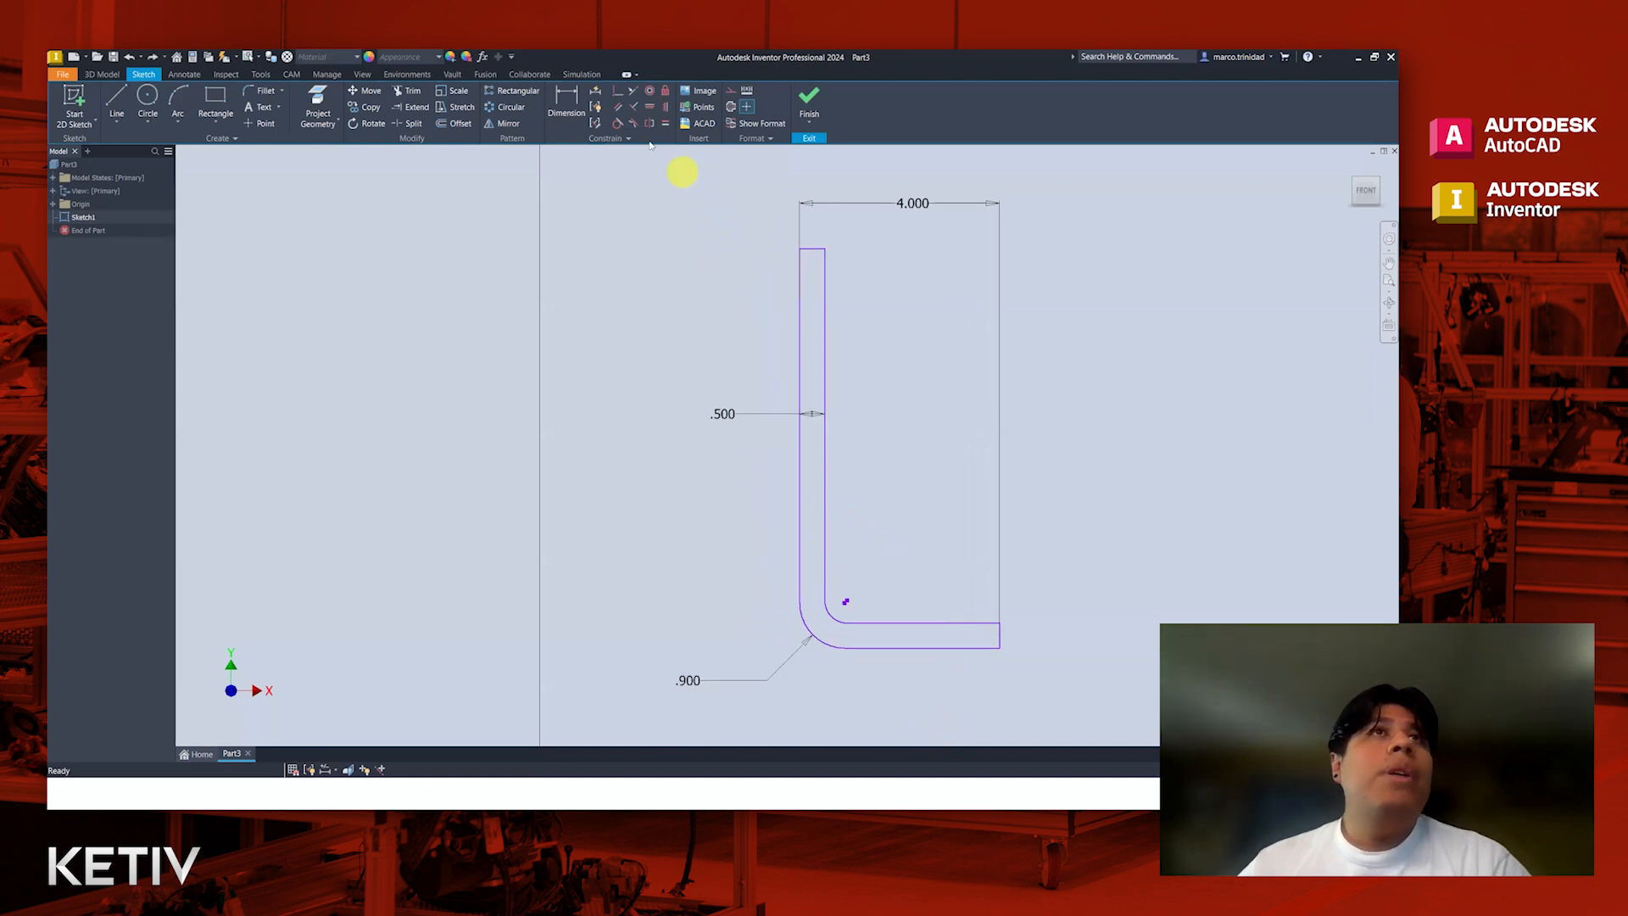
Step: Apply Tangent constraints between the outer and inner bend arcs and their adjoining straight edges
{"action": "left_click", "coordinate": [618, 124]}
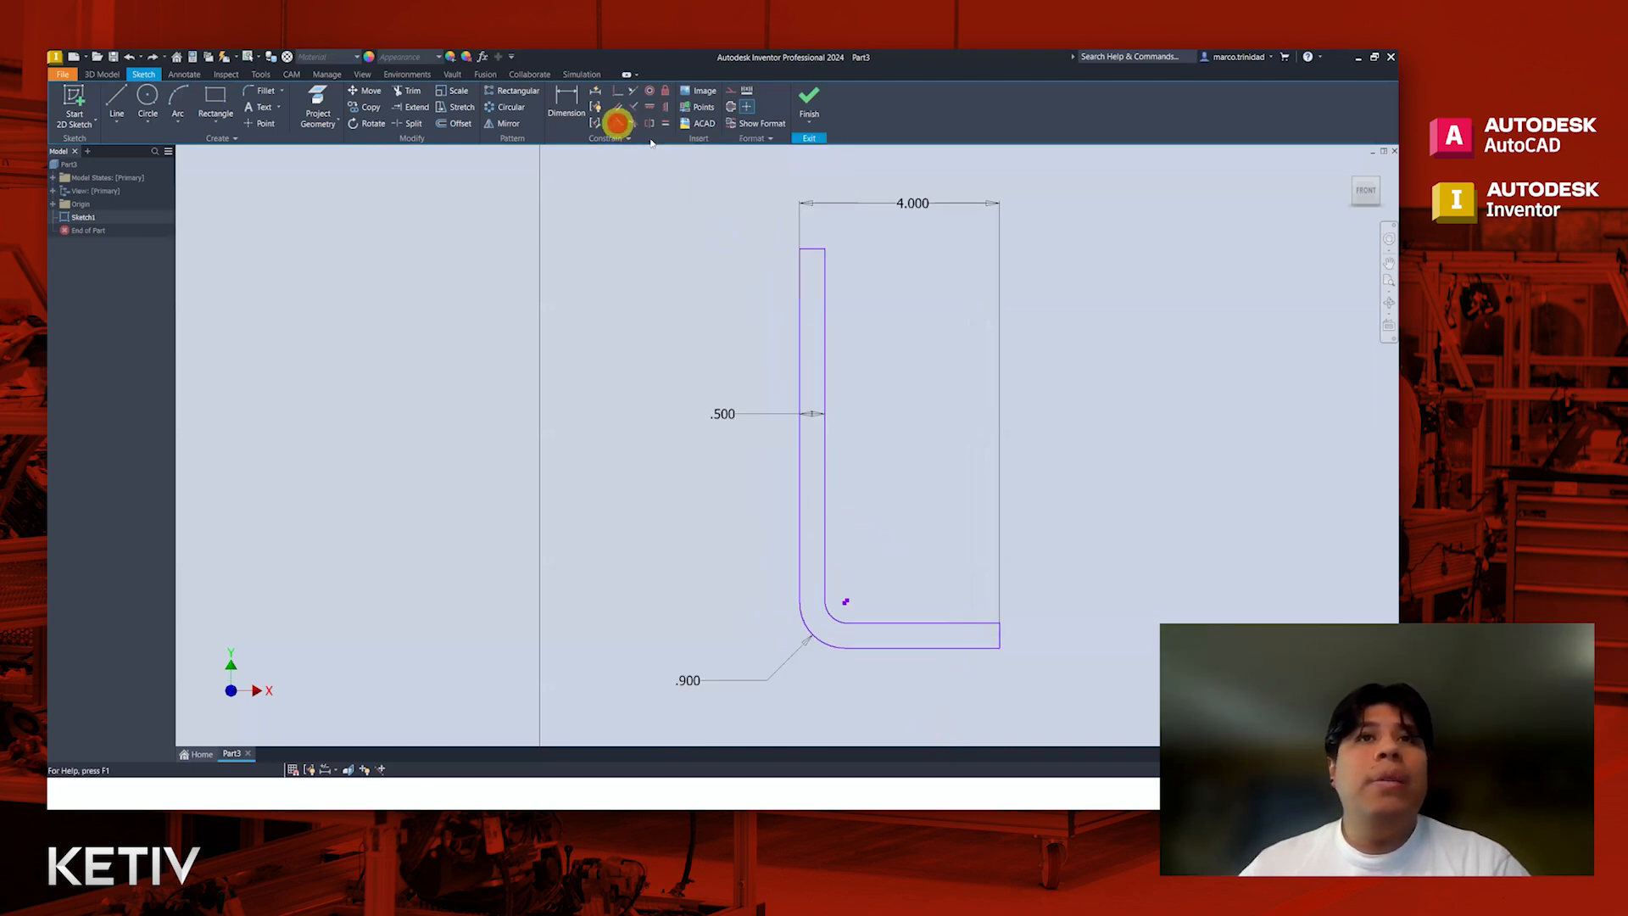
{"action": "left_click", "coordinate": [798, 583]}
{"action": "left_click", "coordinate": [811, 634]}
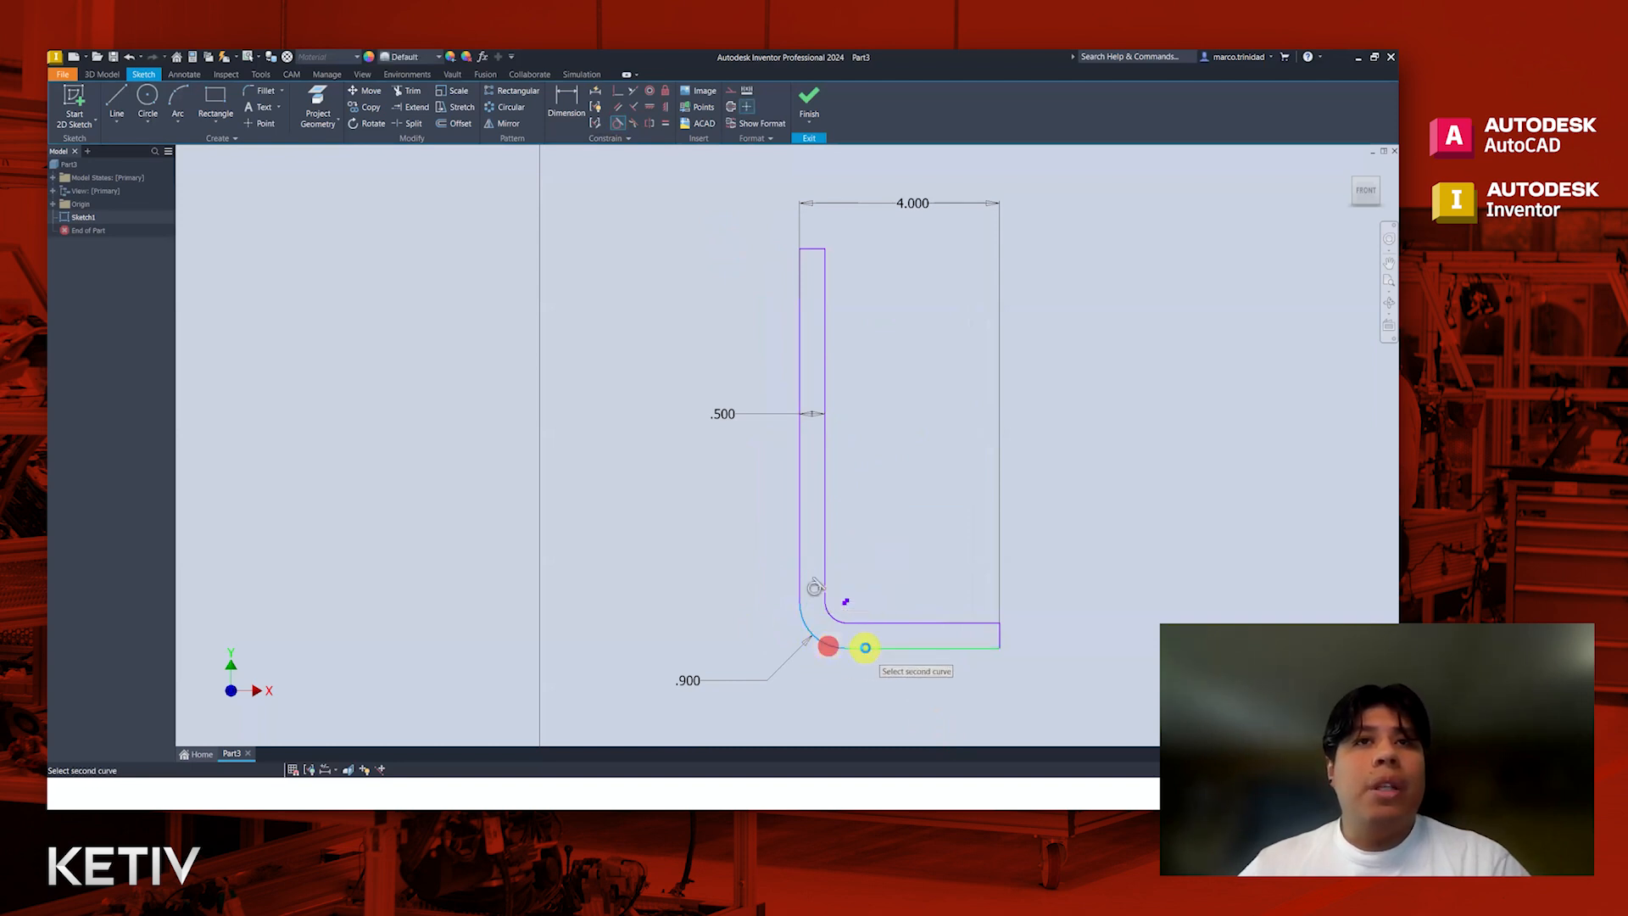
{"action": "left_click", "coordinate": [878, 622]}
{"action": "left_click", "coordinate": [832, 614]}
{"action": "left_click", "coordinate": [823, 575]}
{"action": "left_click", "coordinate": [829, 611]}
{"action": "key", "text": "Escape"}
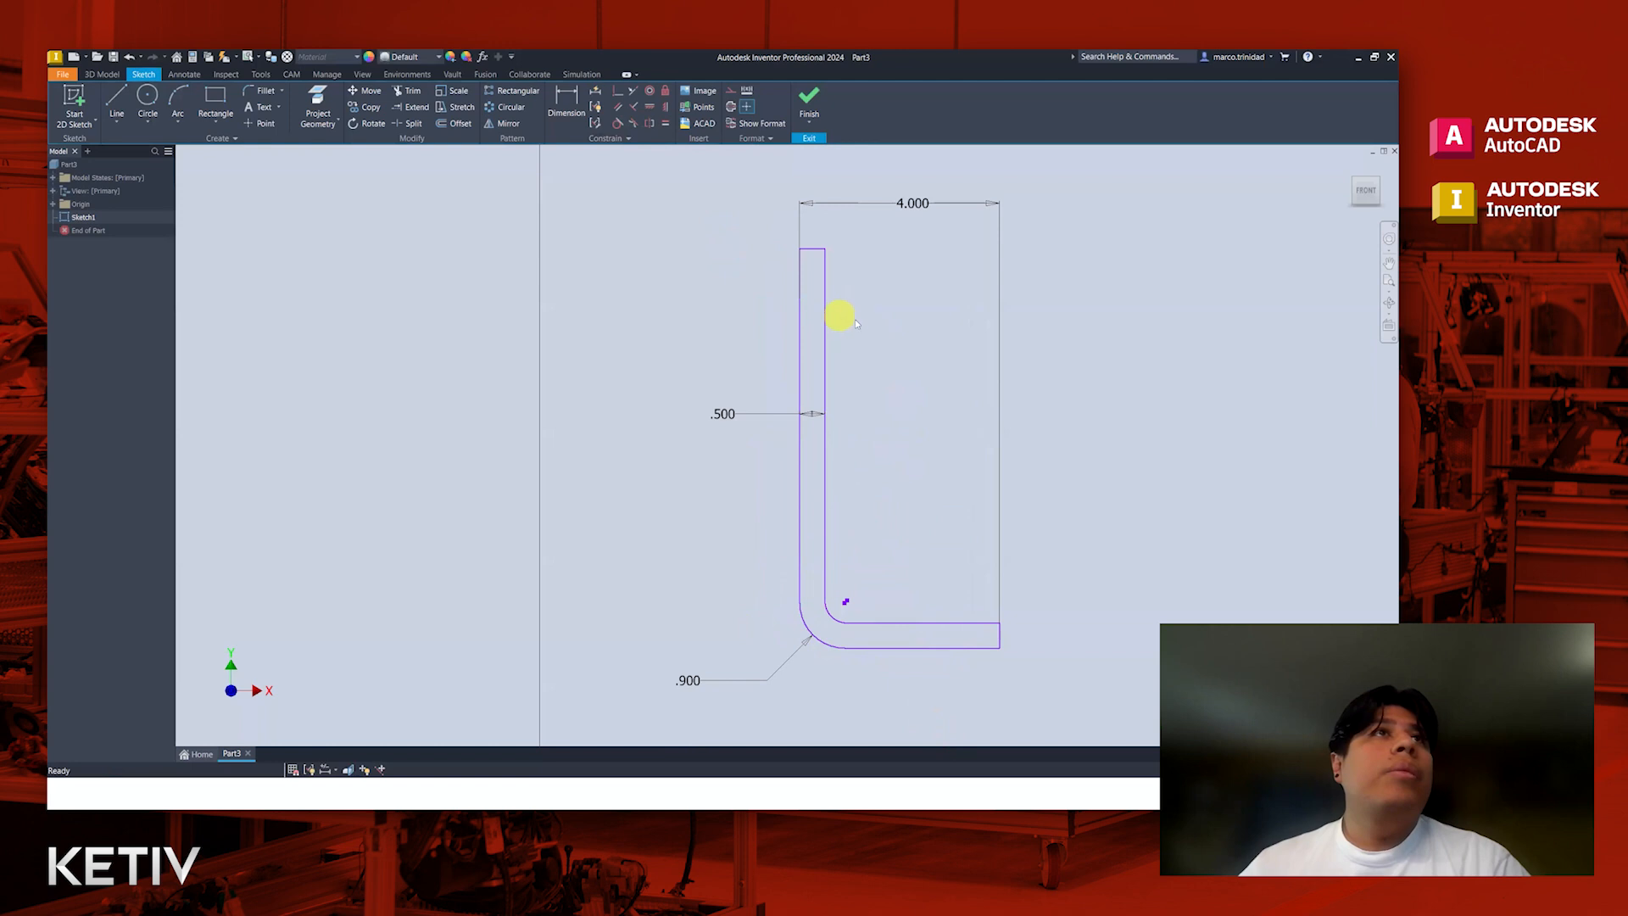
Step: Examine the upper and lower line segments on the vertical leg's inner and outer edges by selecting them individually
{"action": "left_click", "coordinate": [826, 337]}
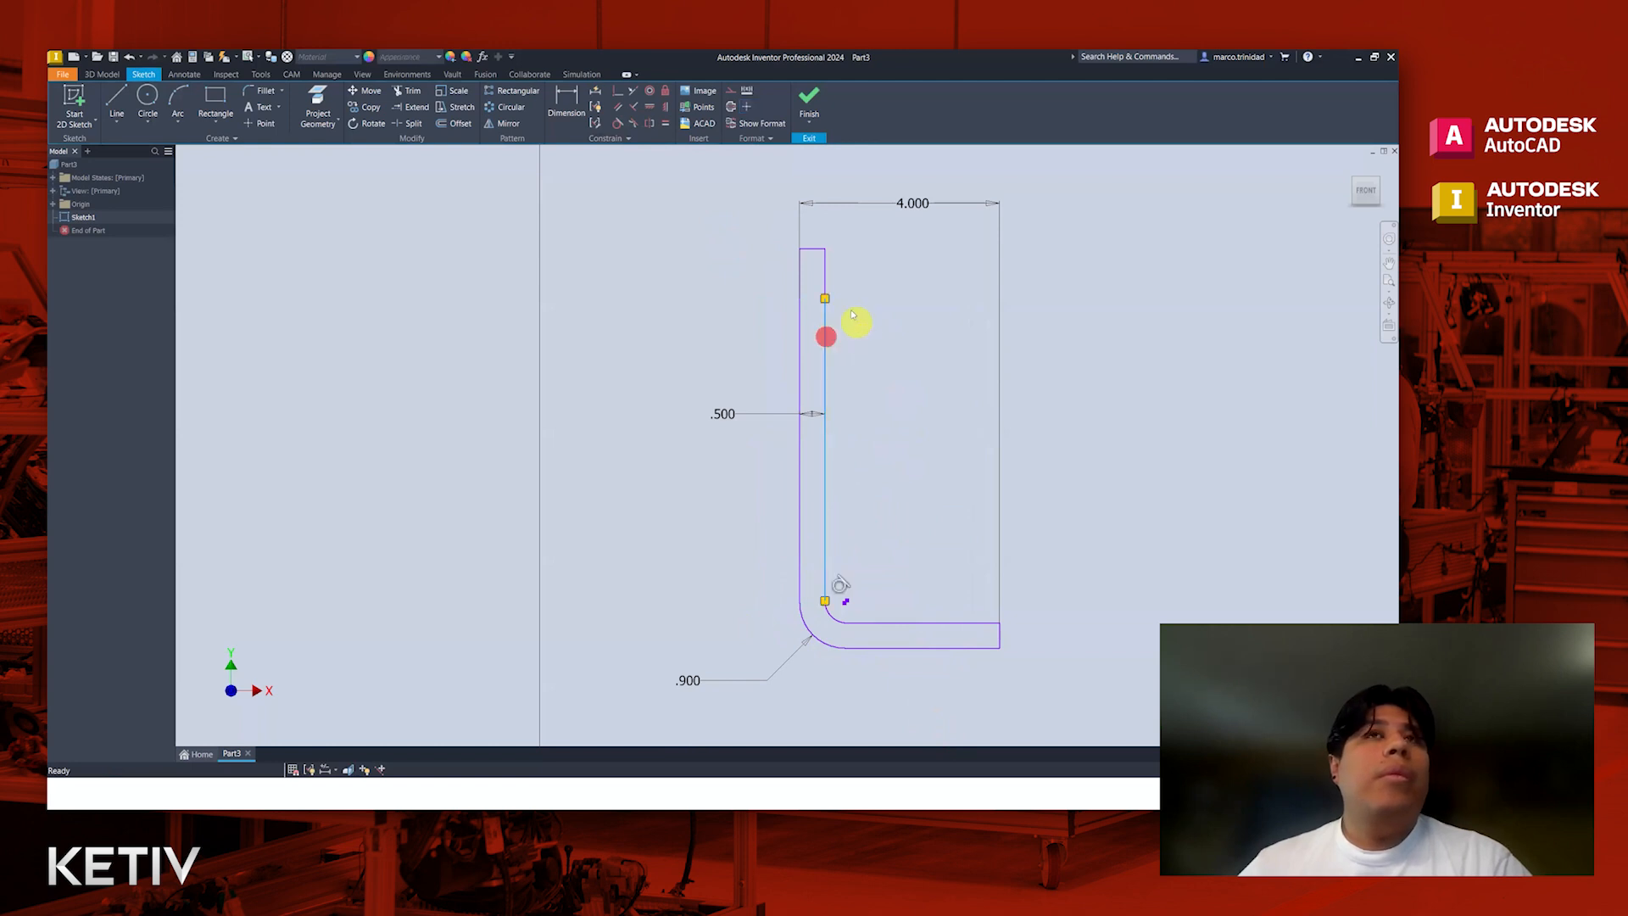
{"action": "left_click", "coordinate": [825, 276]}
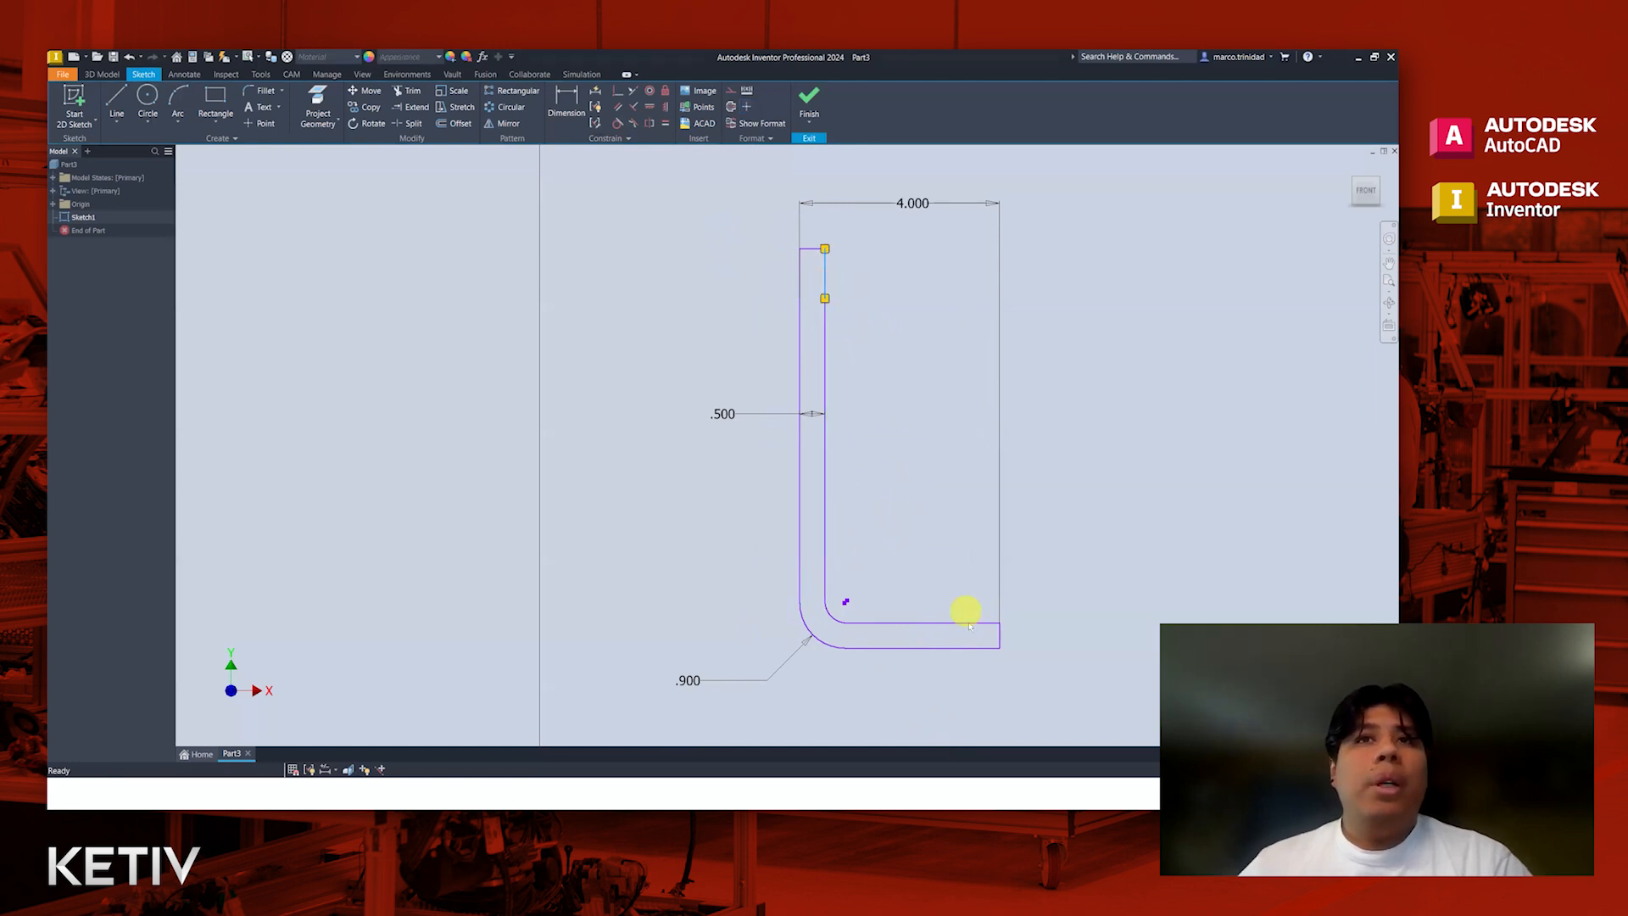
{"action": "left_click", "coordinate": [826, 352]}
{"action": "left_click", "coordinate": [825, 273], "text": "ctrl"}
{"action": "left_click", "coordinate": [798, 348], "text": "ctrl"}
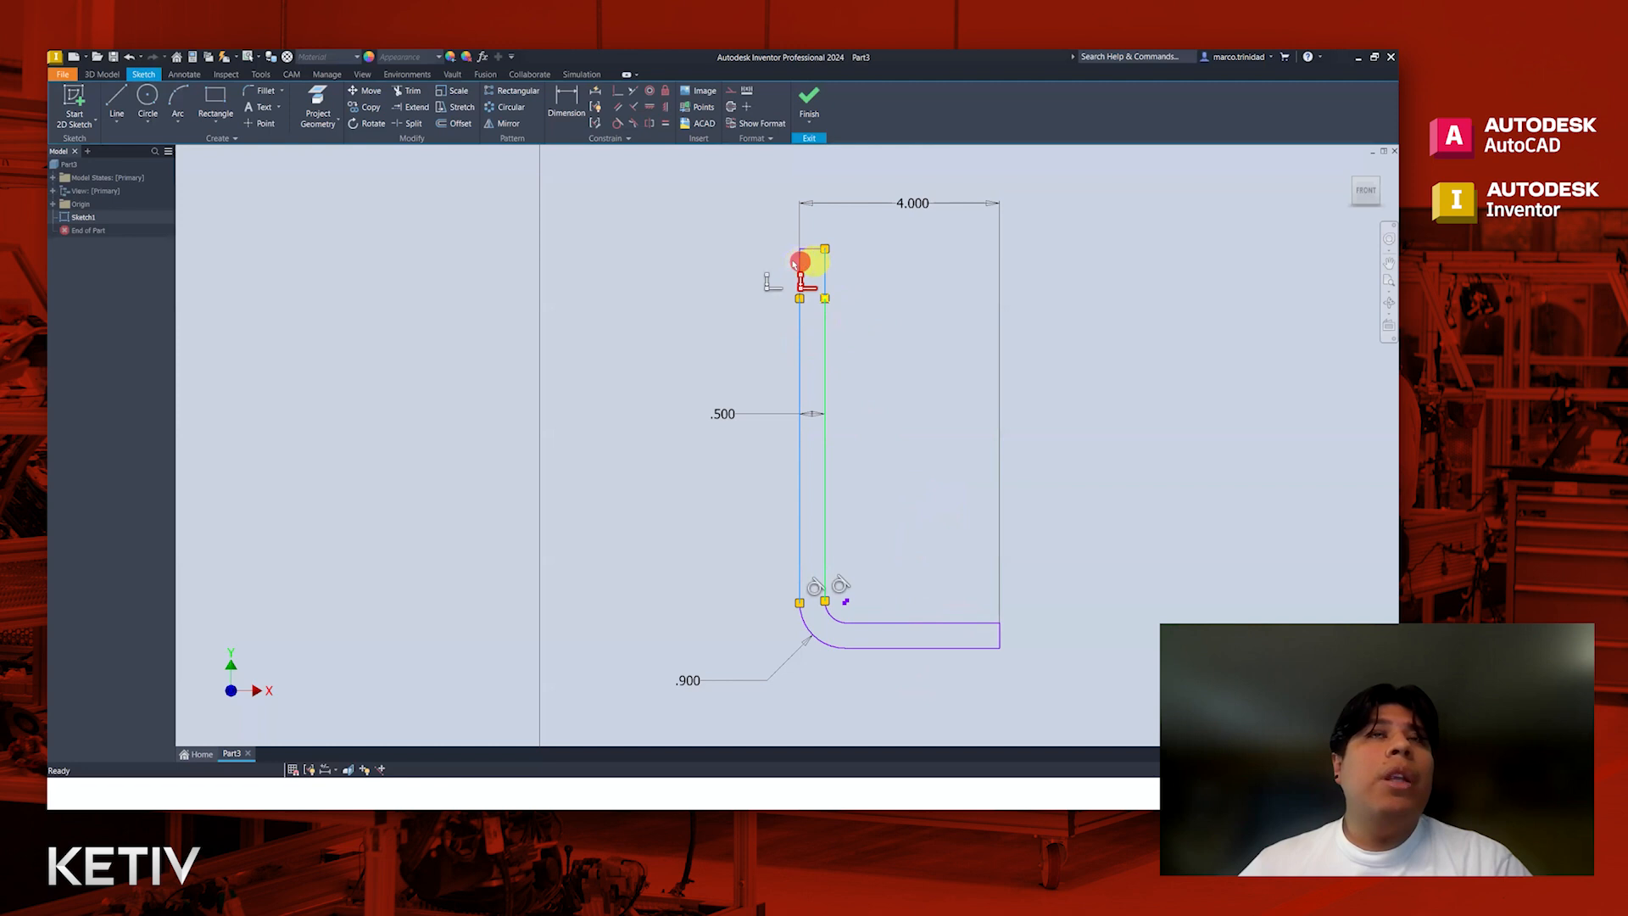
{"action": "left_click", "coordinate": [722, 271]}
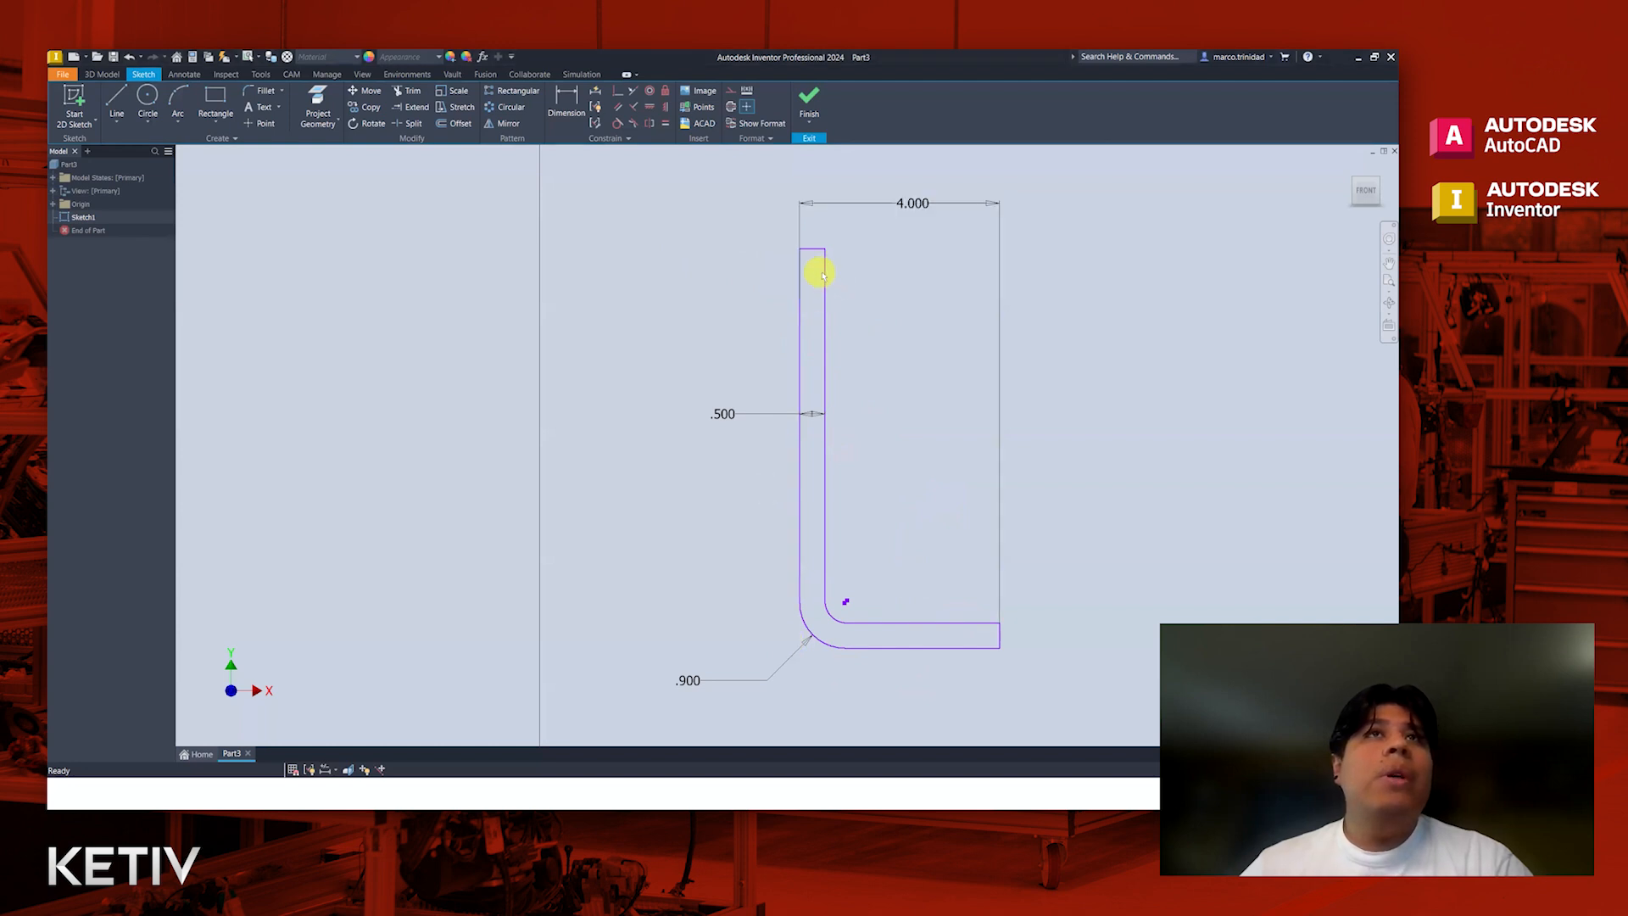
Step: Delete the short upper line segments on the inner and outer edges of the vertical leg
{"action": "scroll", "coordinate": [904, 302], "scroll_direction": "up", "scroll_amount": 4}
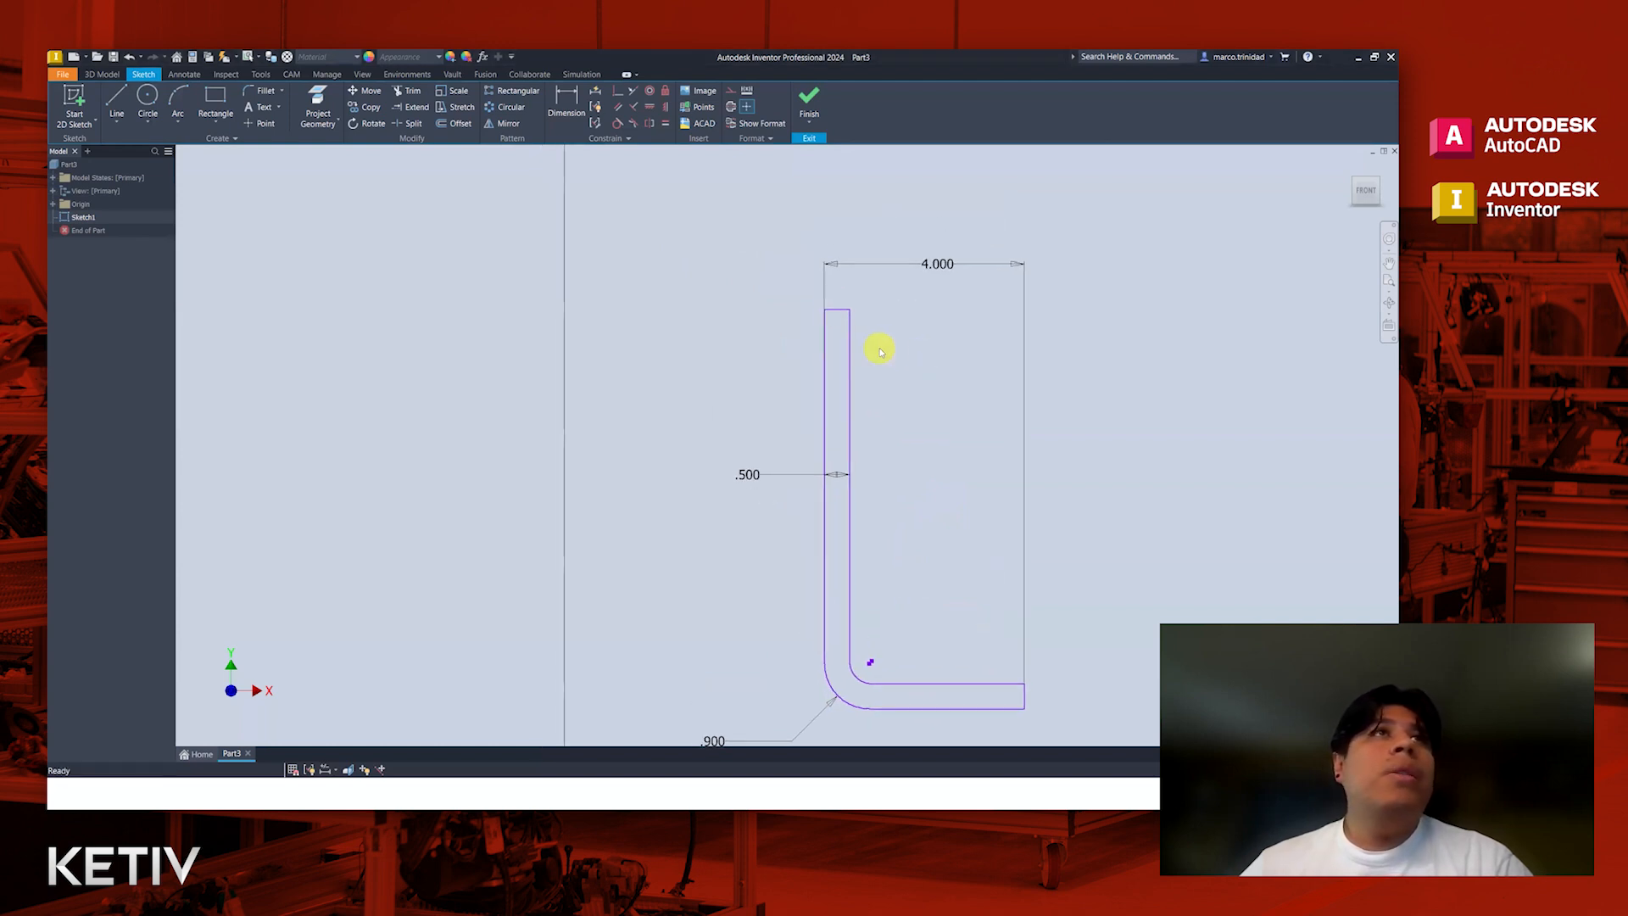
{"action": "middle_click_drag", "start_coordinate": [916, 348], "coordinate": [947, 359]}
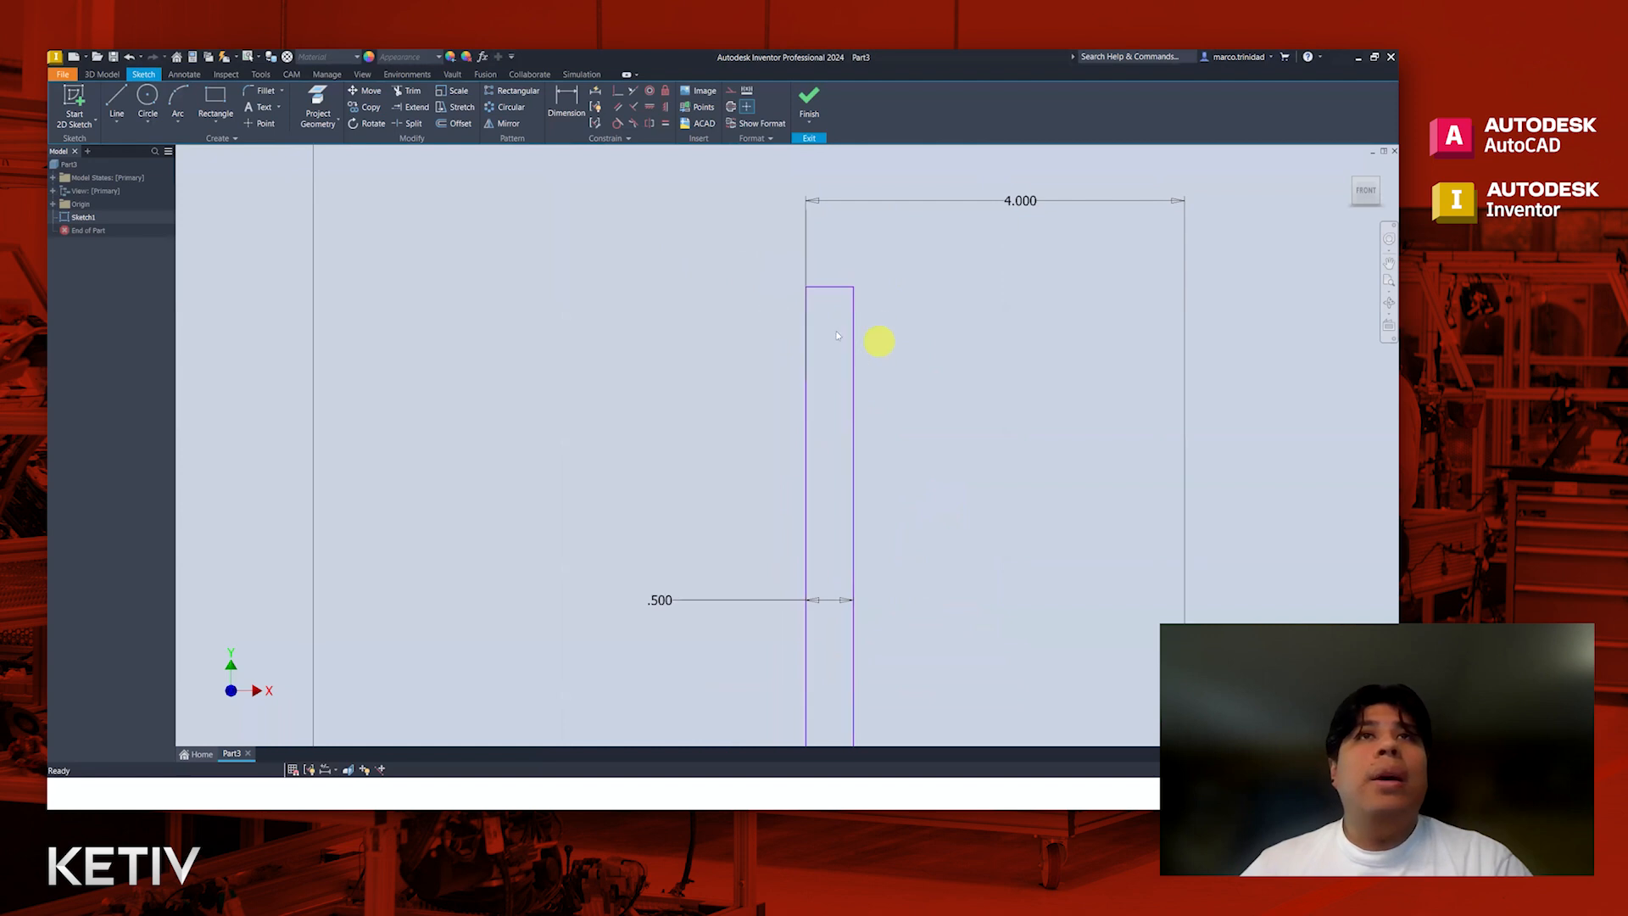
{"action": "left_click", "coordinate": [853, 353]}
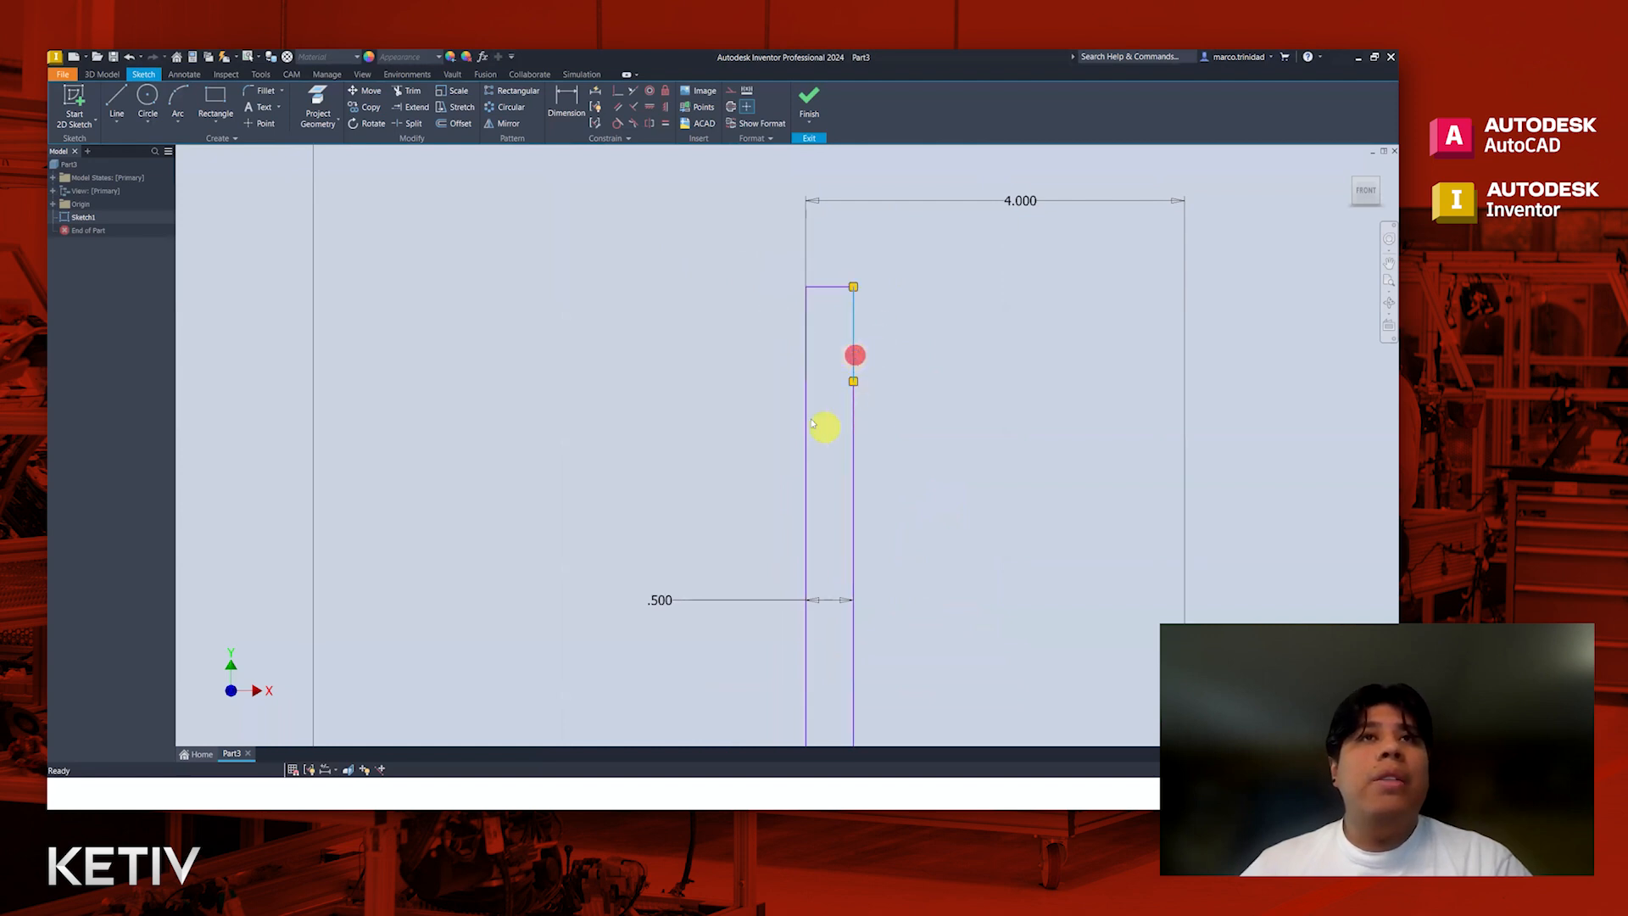
{"action": "left_click", "coordinate": [945, 408]}
{"action": "left_click_drag", "start_coordinate": [895, 317], "coordinate": [771, 333]}
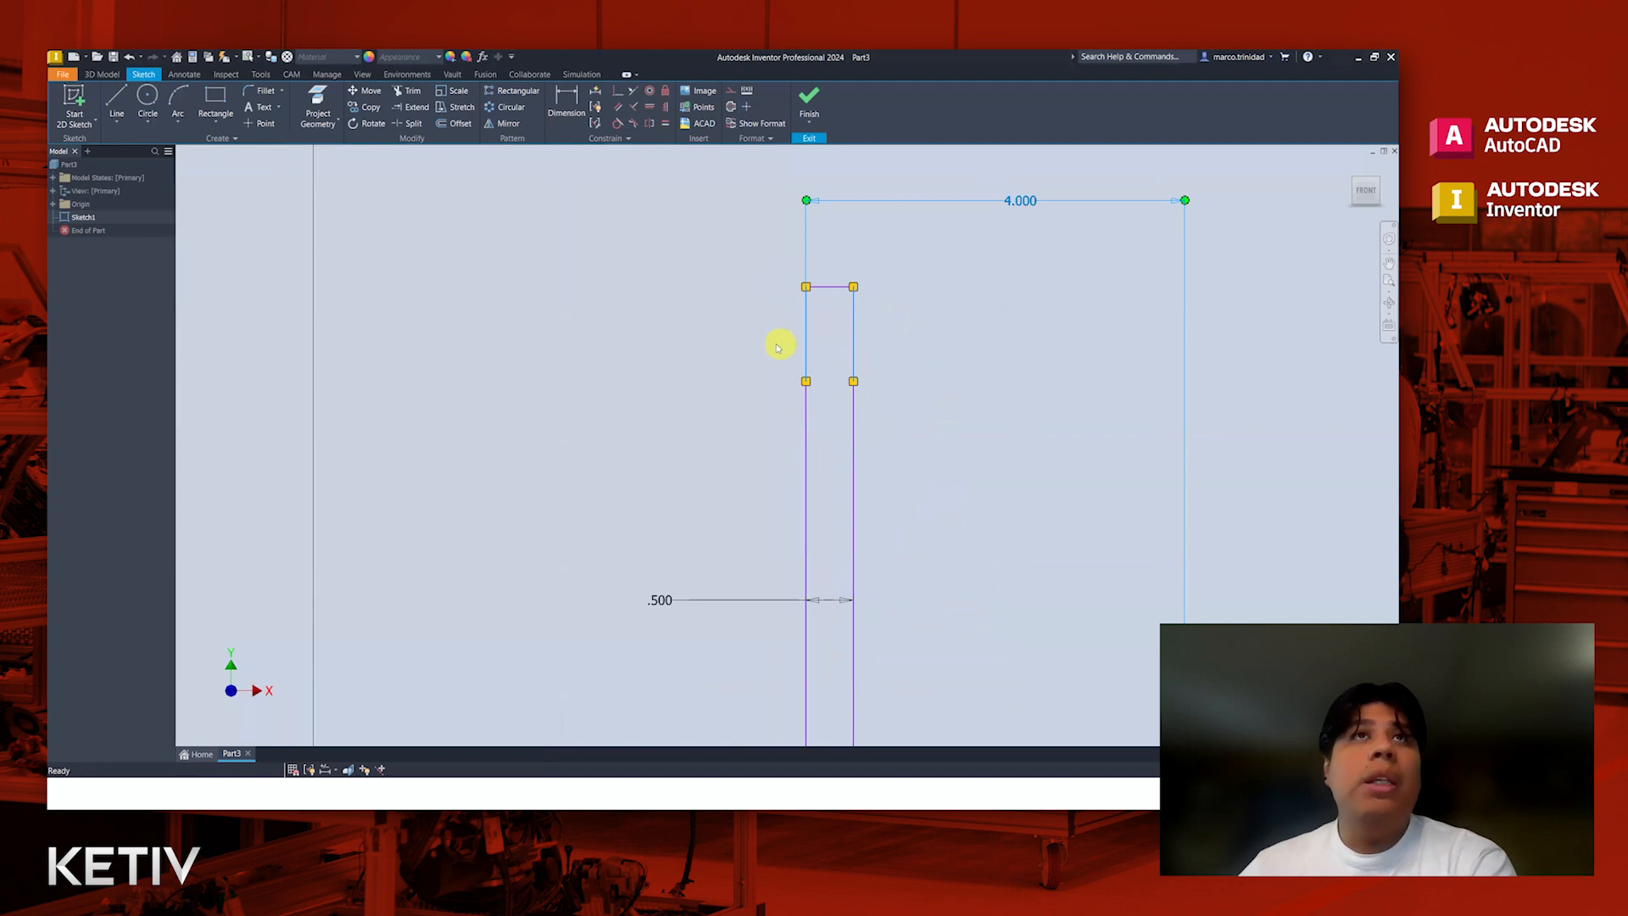
{"action": "key", "text": "Delete"}
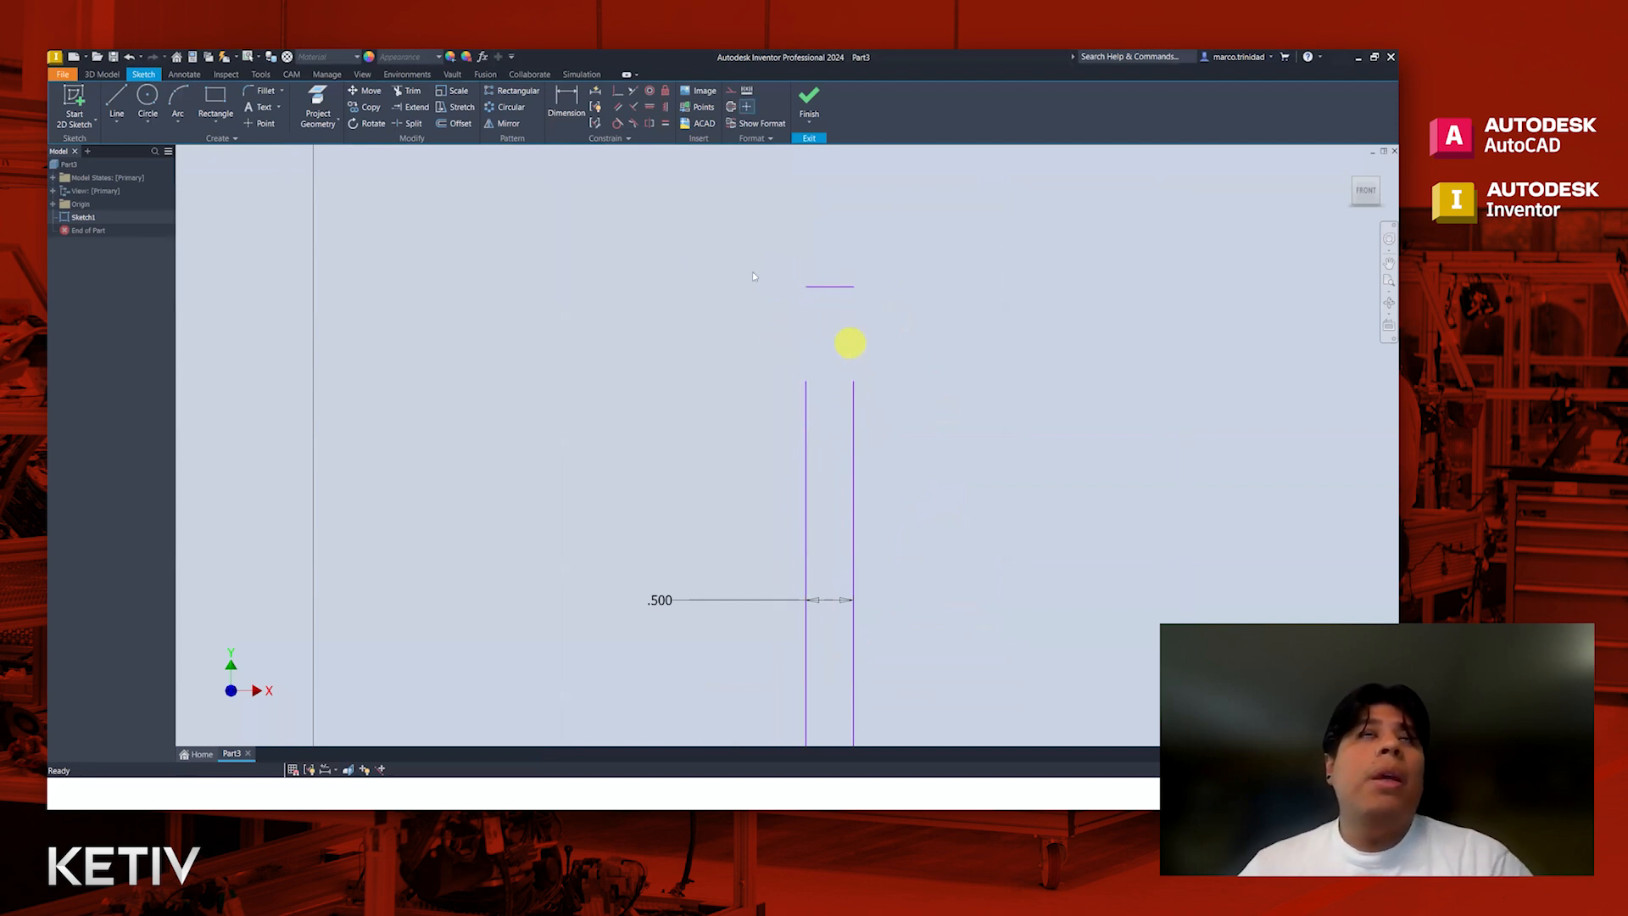
Step: Extend the vertical leg's inner and outer edges up to the horizontal line closing its upper end
{"action": "left_click", "coordinate": [412, 107]}
{"action": "left_click", "coordinate": [854, 398]}
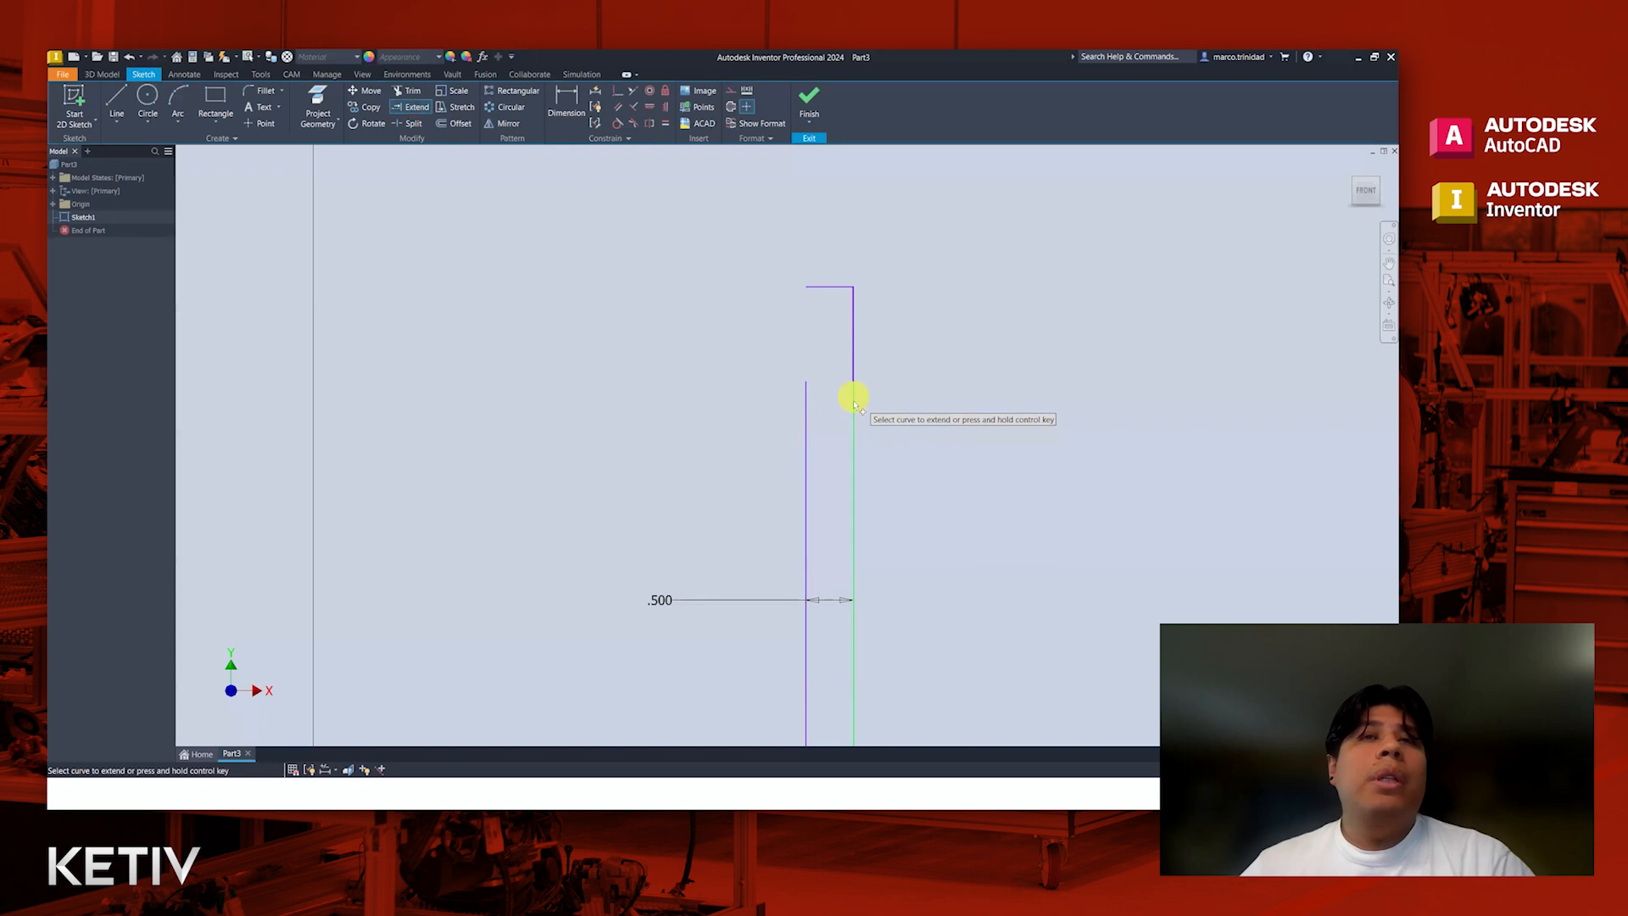
{"action": "left_click", "coordinate": [408, 108]}
{"action": "left_click", "coordinate": [412, 108]}
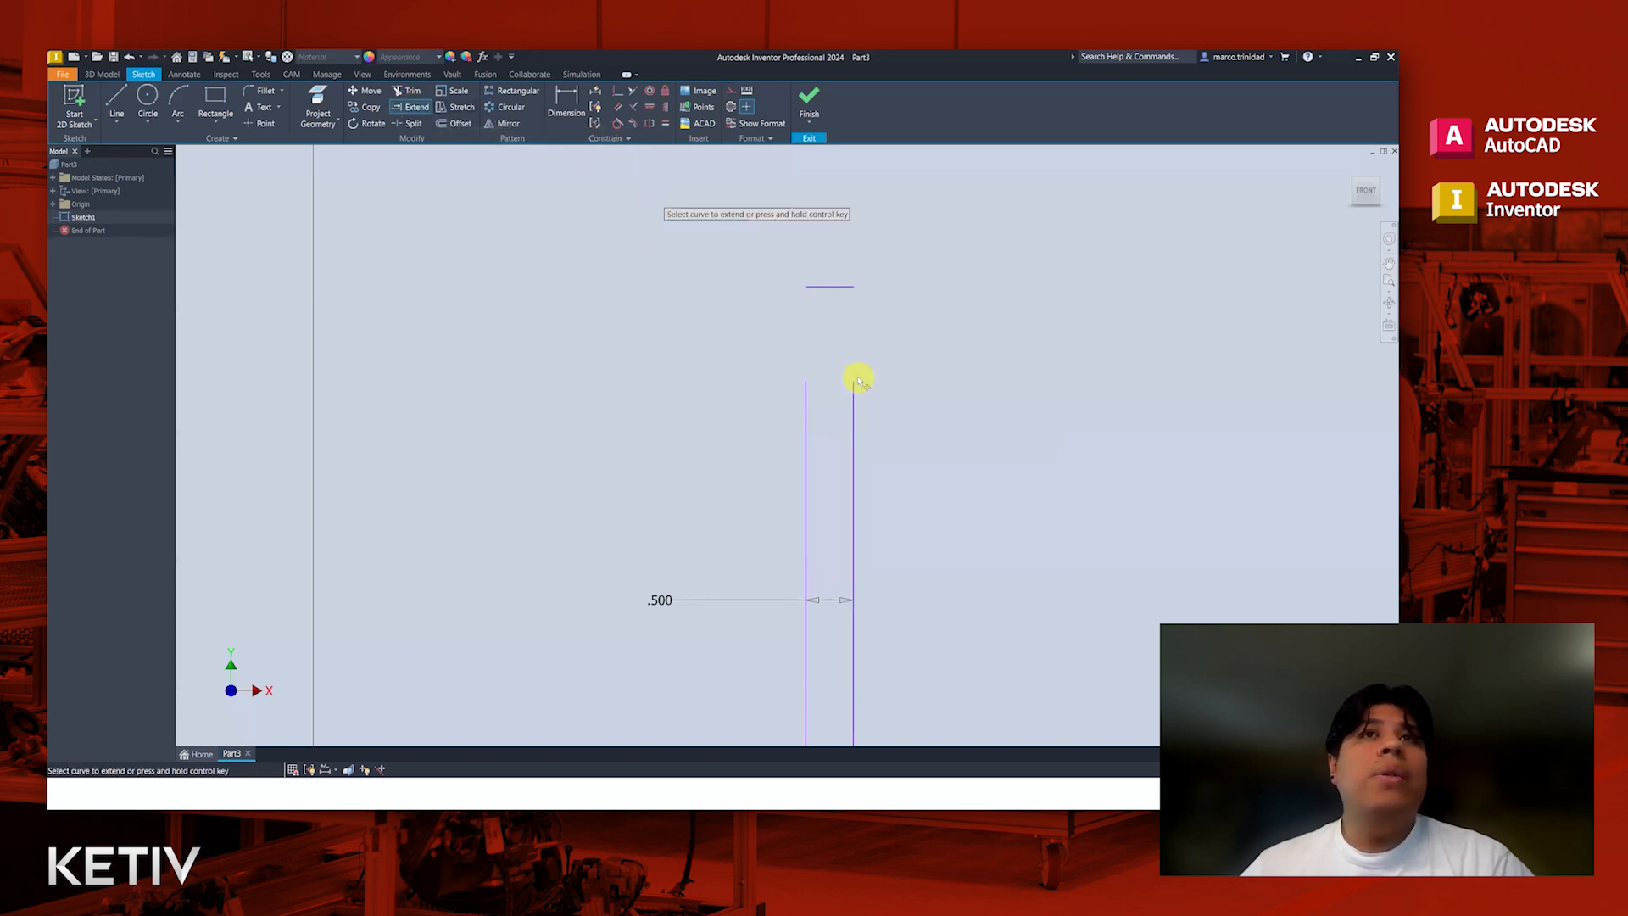
{"action": "left_click", "coordinate": [853, 429]}
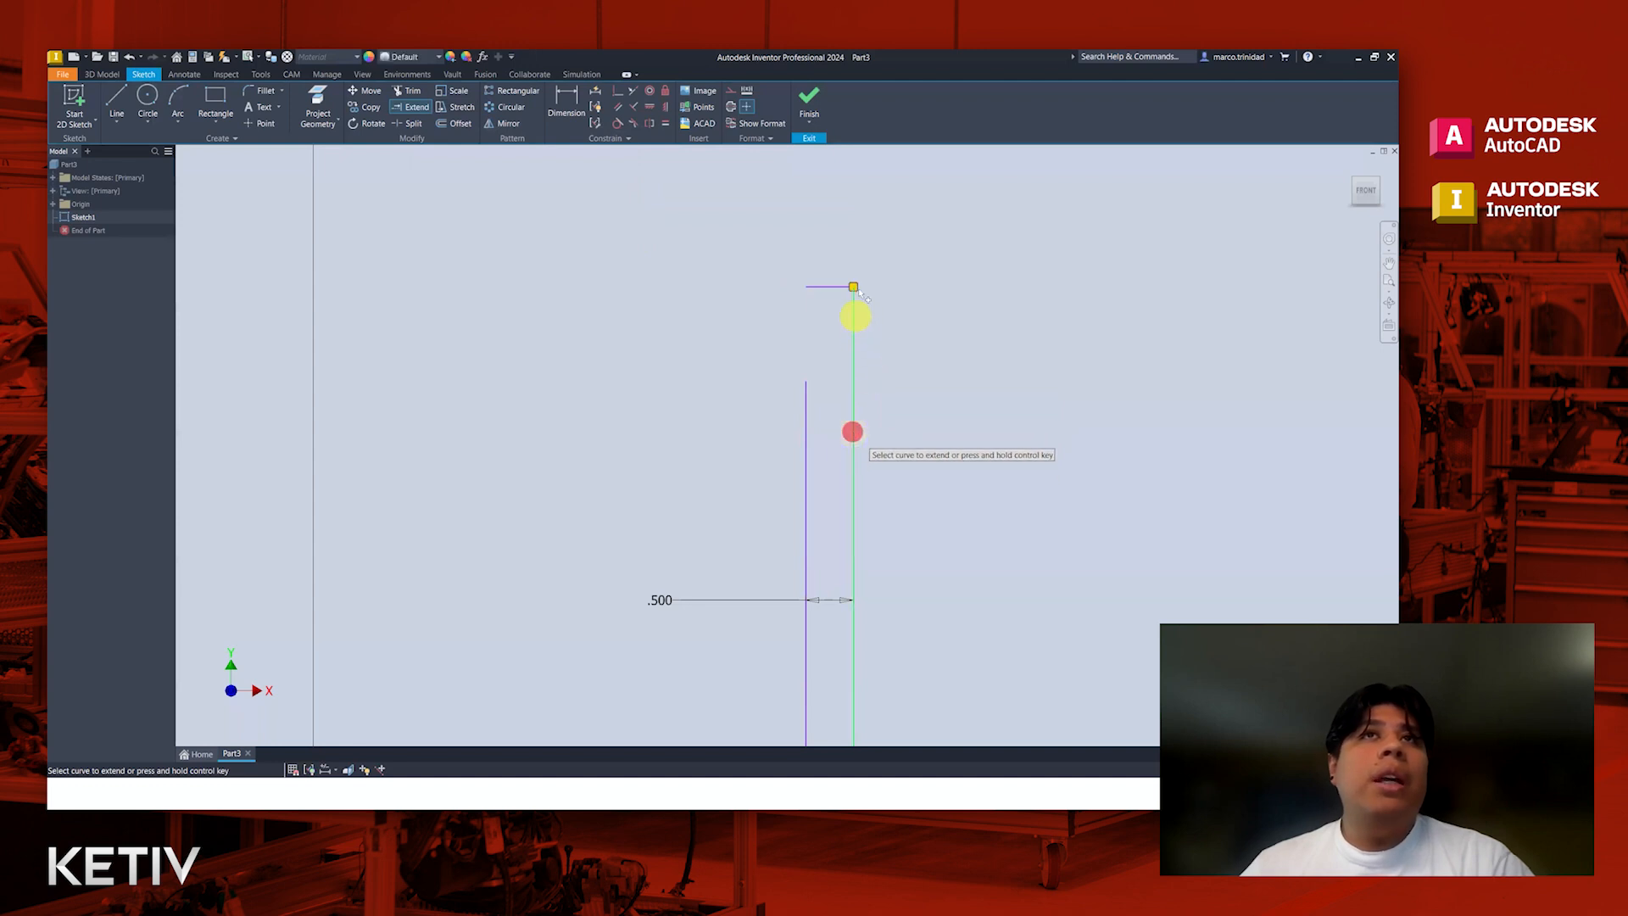
{"action": "left_click", "coordinate": [806, 435]}
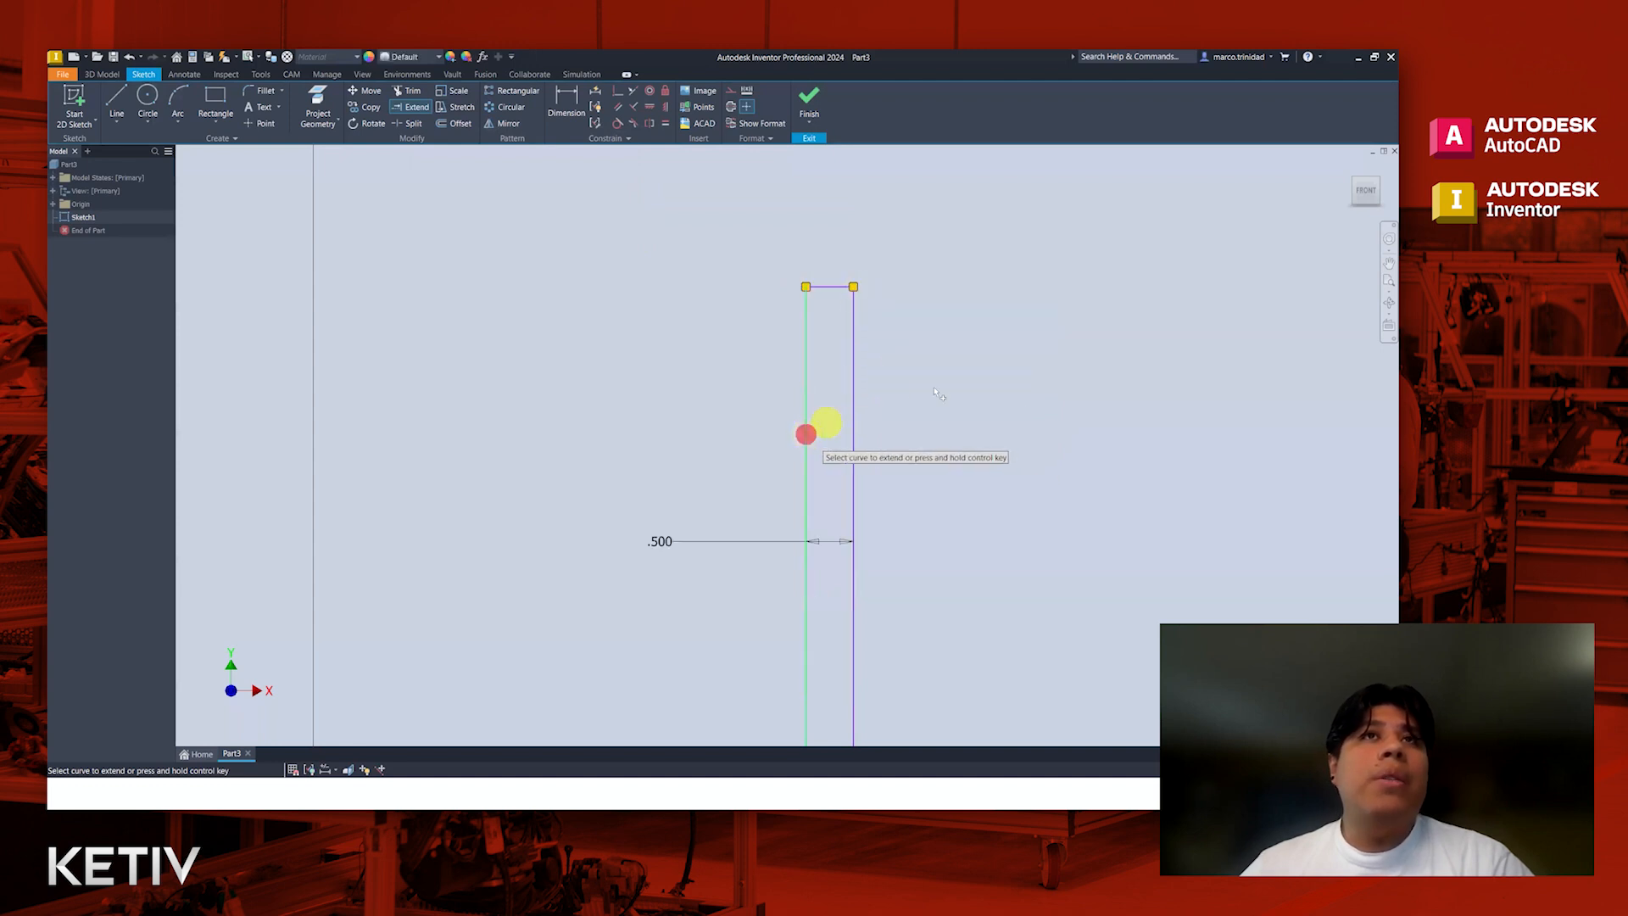
{"action": "key", "text": "Escape"}
Step: Dimension the bracket's overall width from the vertical leg's outer edge to the end line of the lower leg
{"action": "scroll", "coordinate": [940, 403], "scroll_direction": "down", "scroll_amount": 2}
{"action": "scroll", "coordinate": [939, 403], "scroll_direction": "down", "scroll_amount": 2}
{"action": "middle_click_drag", "start_coordinate": [989, 436], "coordinate": [887, 421]}
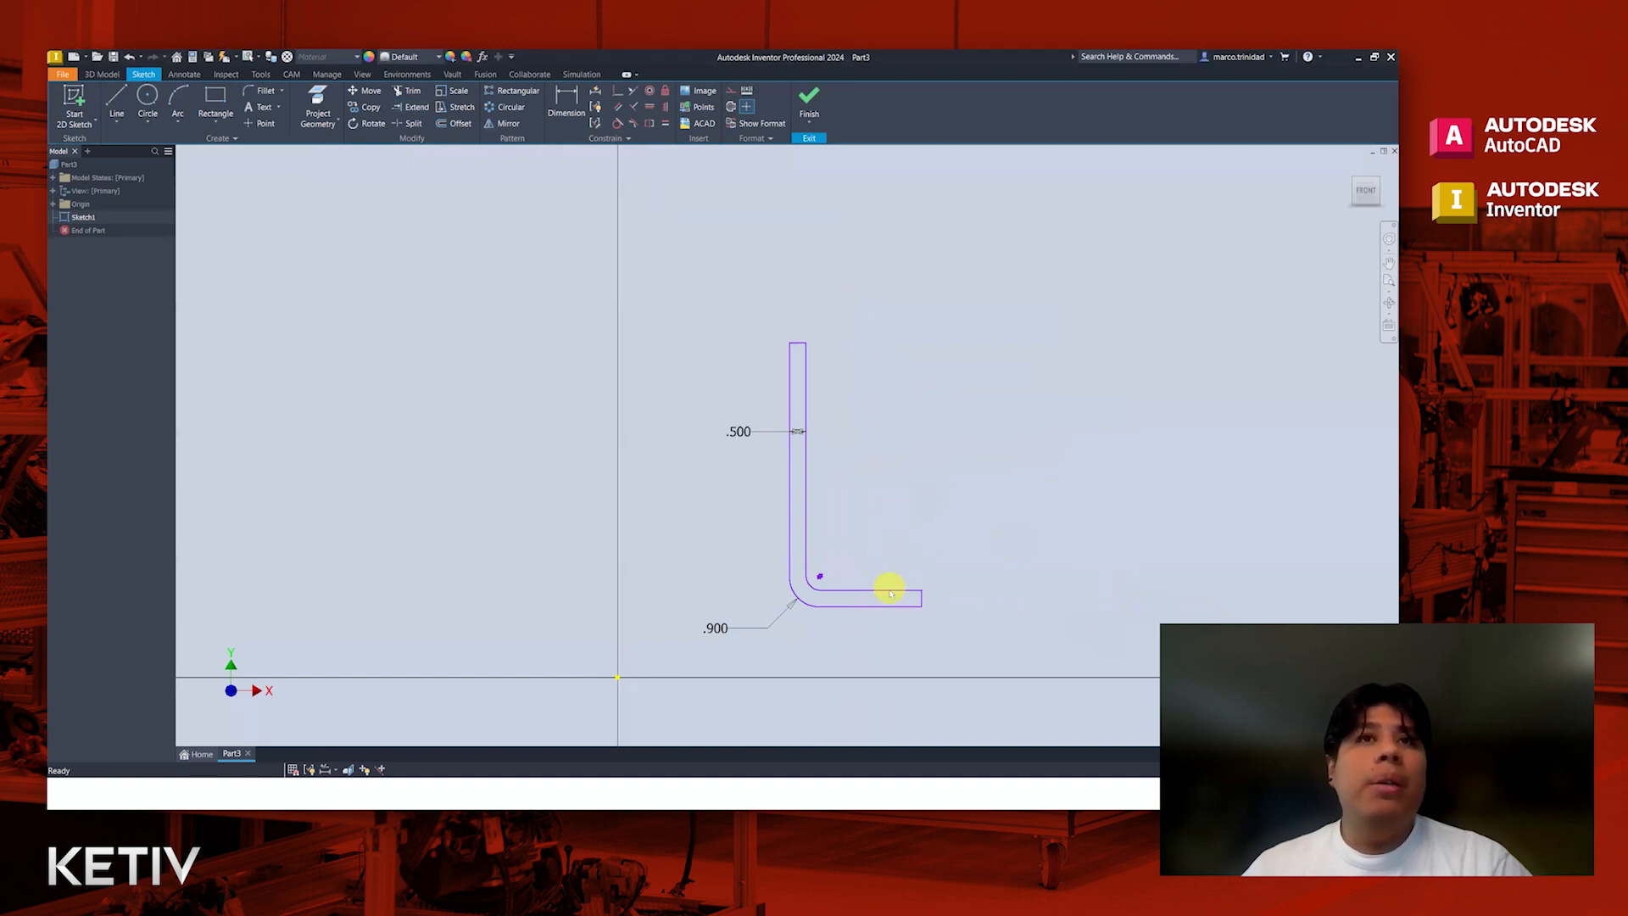
{"action": "scroll", "coordinate": [918, 601], "scroll_direction": "up", "scroll_amount": 3}
{"action": "scroll", "coordinate": [921, 601], "scroll_direction": "down", "scroll_amount": 2}
{"action": "left_click_drag", "start_coordinate": [923, 602], "coordinate": [952, 609]}
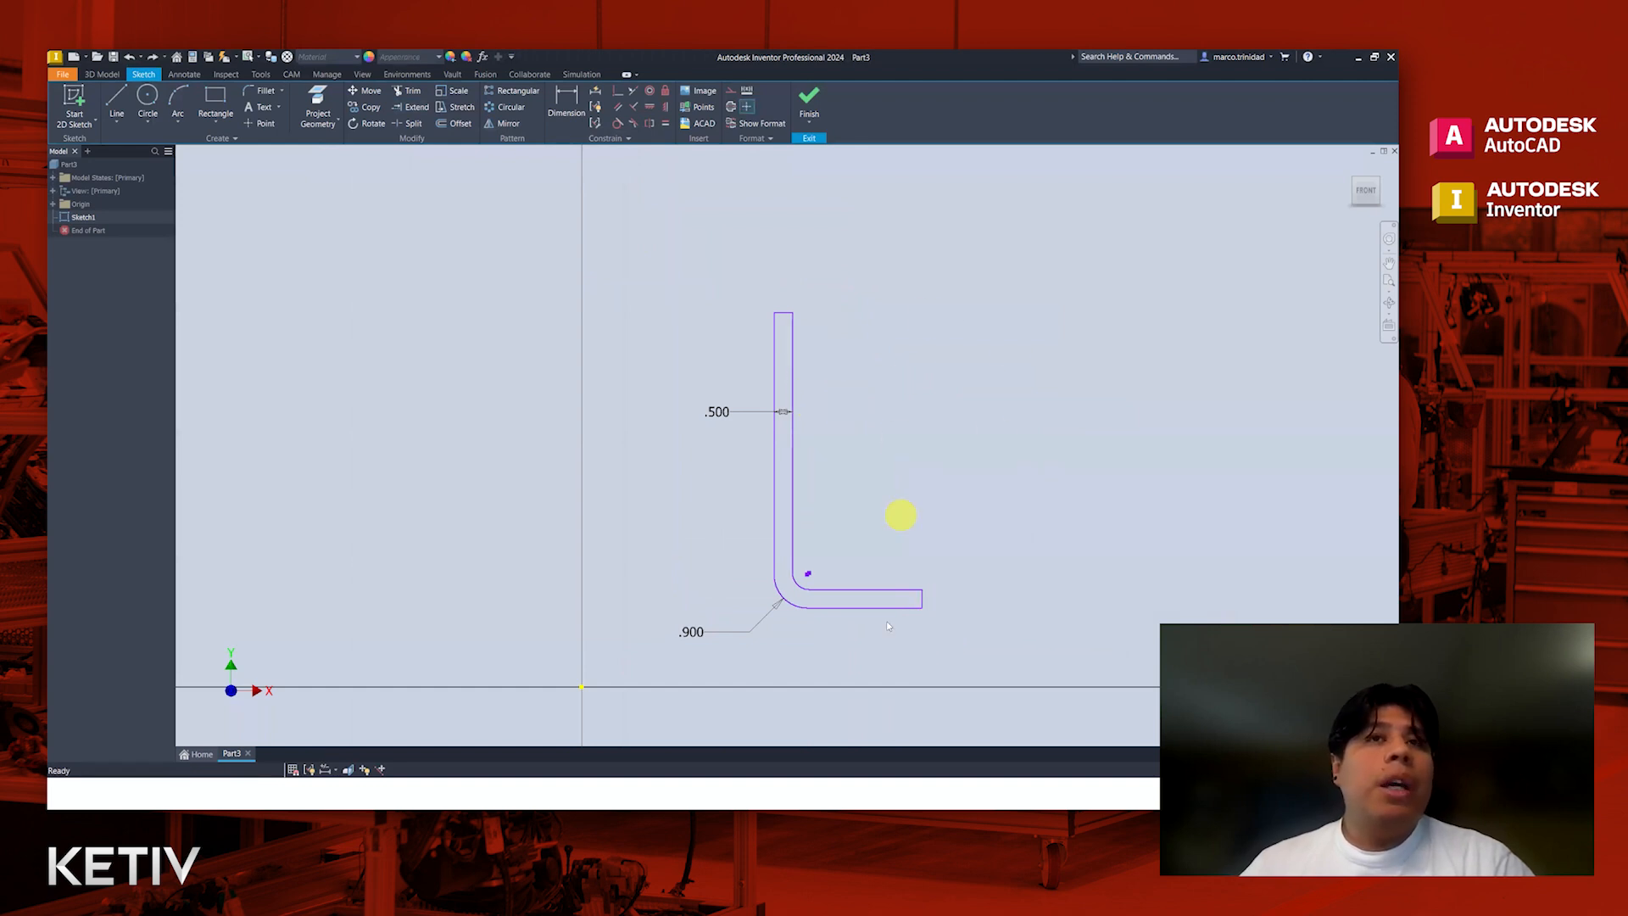
{"action": "left_click", "coordinate": [568, 102]}
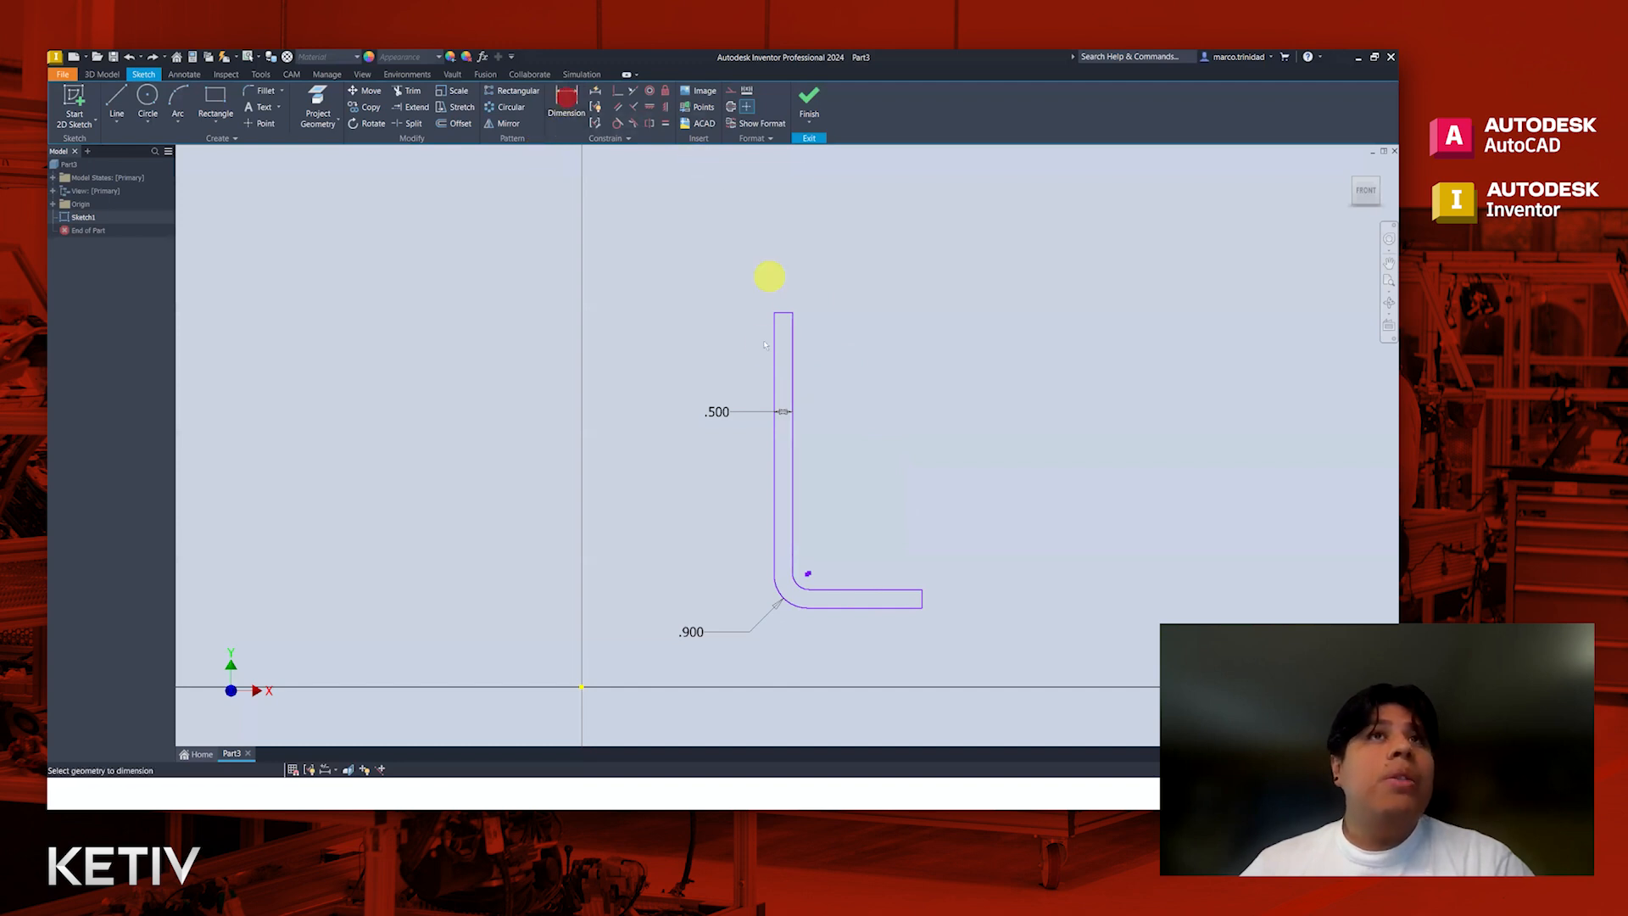
{"action": "left_click", "coordinate": [774, 460]}
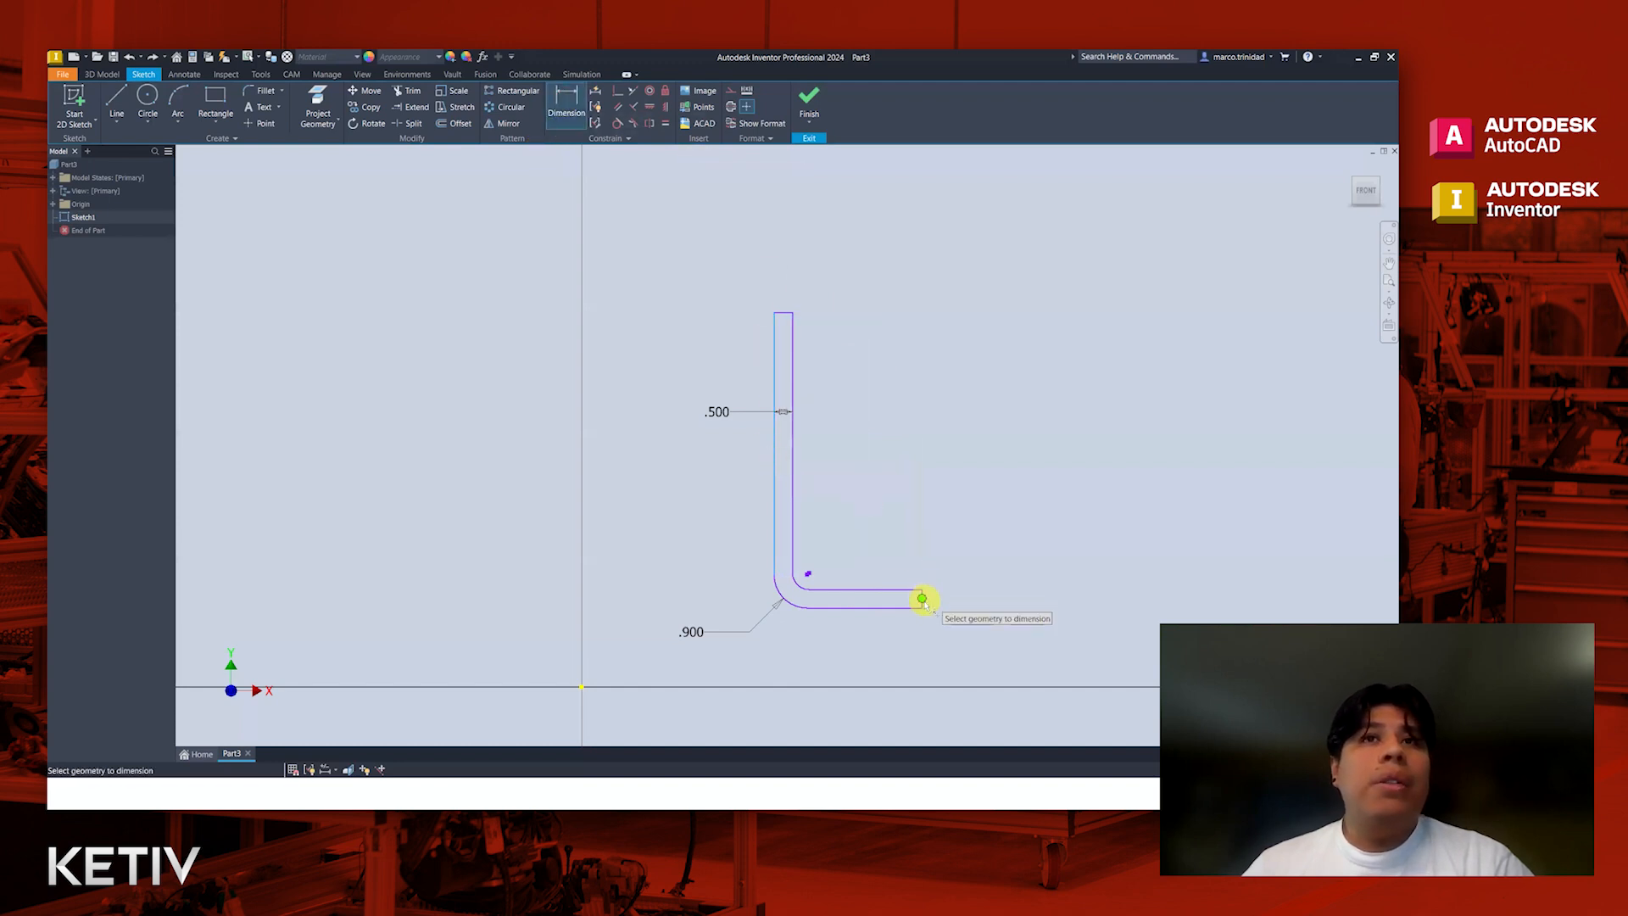
{"action": "scroll", "coordinate": [921, 603], "scroll_direction": "up", "scroll_amount": 3}
{"action": "left_click", "coordinate": [919, 603]}
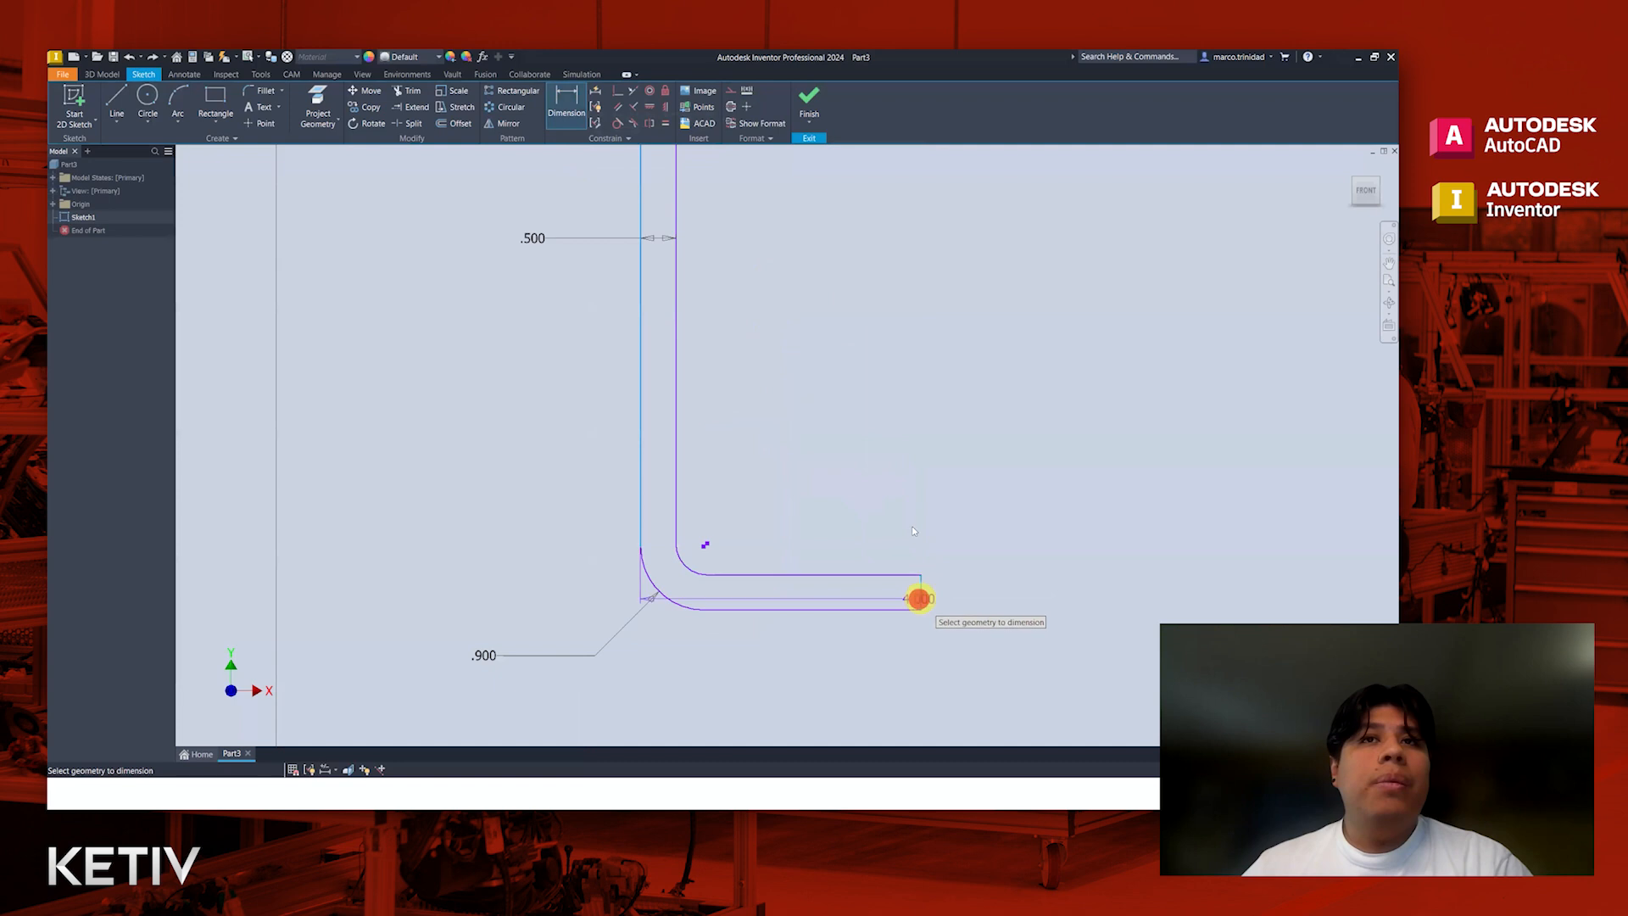
{"action": "scroll", "coordinate": [858, 420], "scroll_direction": "down", "scroll_amount": 5}
{"action": "left_click", "coordinate": [851, 357]}
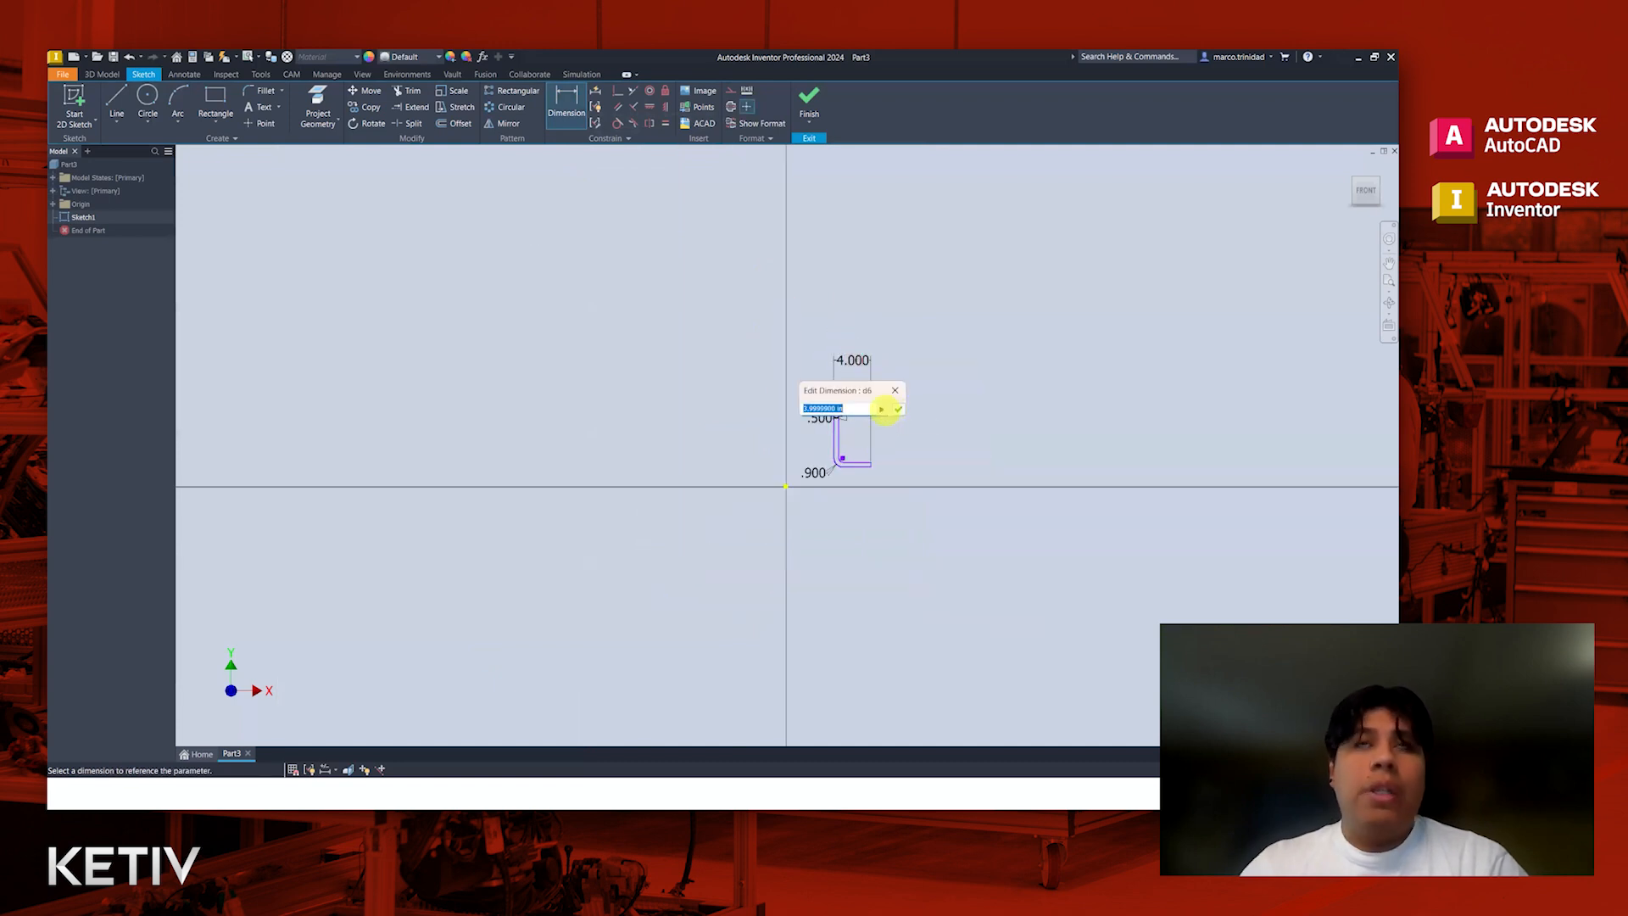
{"action": "left_click", "coordinate": [898, 409]}
Step: Dimension the bracket's overall height from the vertical leg's upper end line to the lower leg's bottom edge, with the value 8
{"action": "scroll", "coordinate": [844, 428], "scroll_direction": "up", "scroll_amount": 3}
{"action": "scroll", "coordinate": [844, 429], "scroll_direction": "up", "scroll_amount": 2}
{"action": "scroll", "coordinate": [801, 338], "scroll_direction": "up", "scroll_amount": 4}
{"action": "left_click", "coordinate": [797, 329]}
{"action": "scroll", "coordinate": [877, 410], "scroll_direction": "down", "scroll_amount": 4}
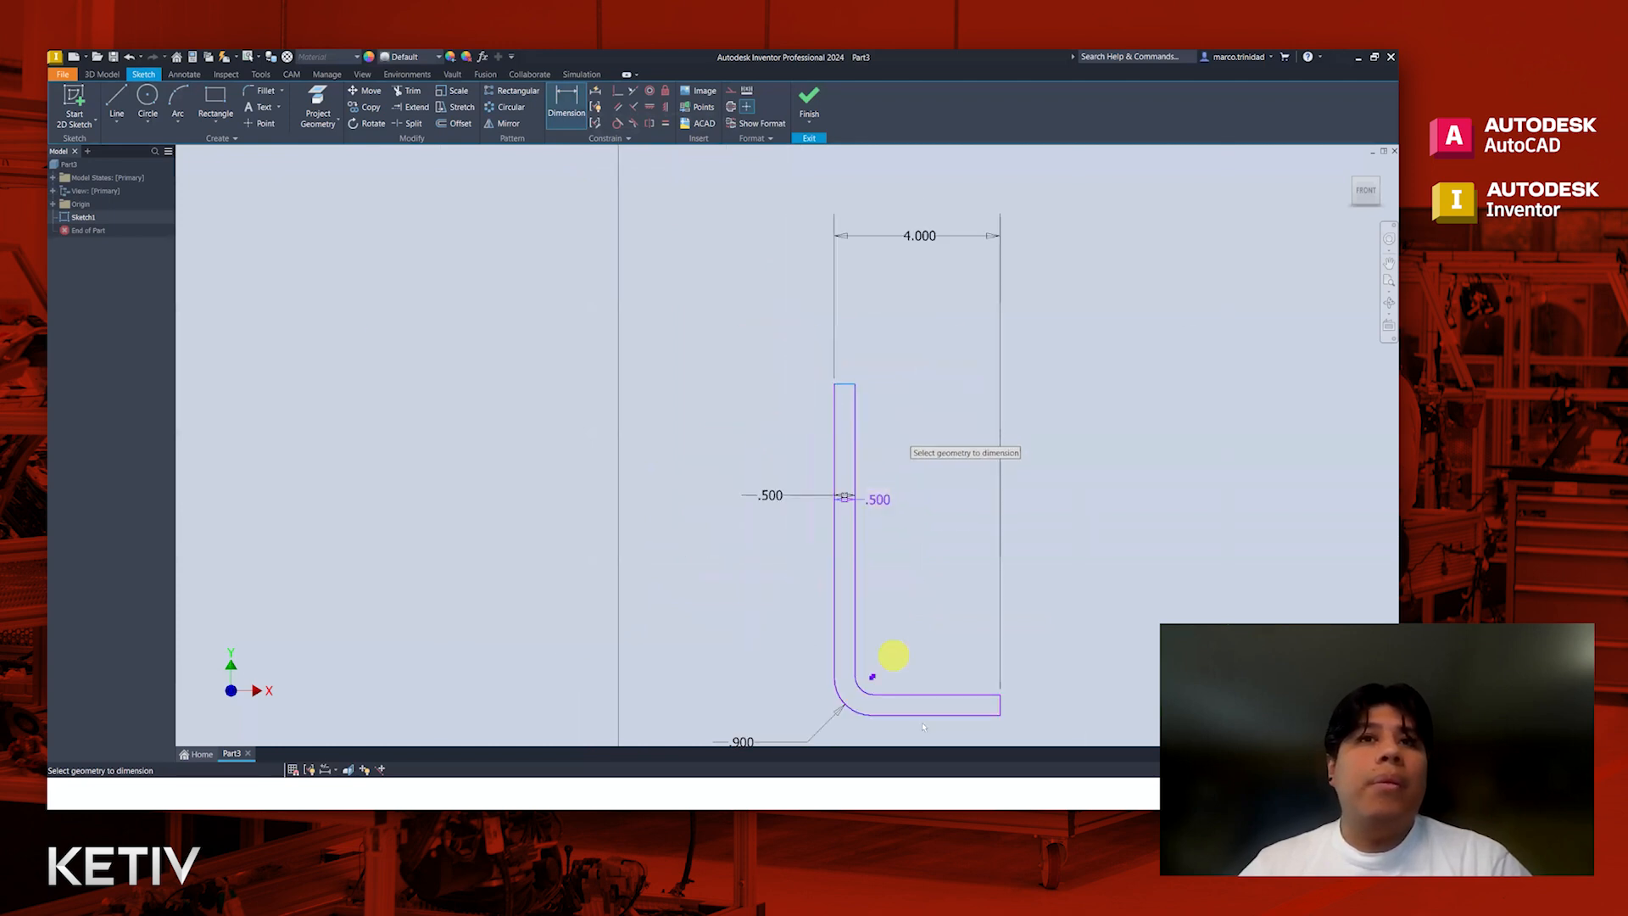
{"action": "left_click", "coordinate": [943, 714]}
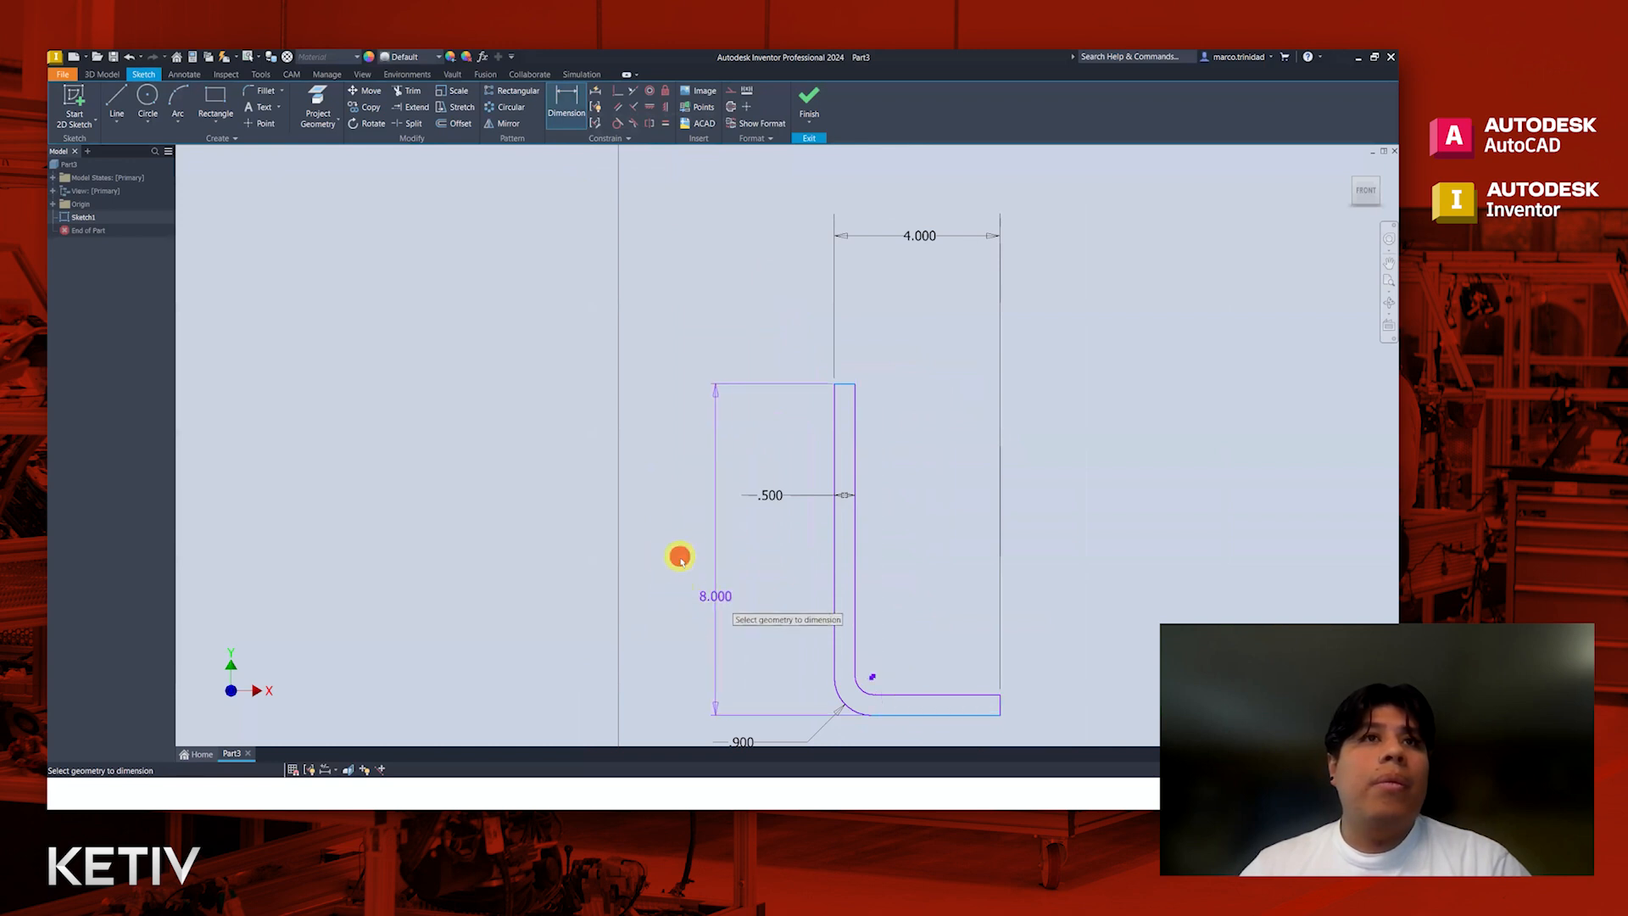
{"action": "left_click", "coordinate": [701, 588]}
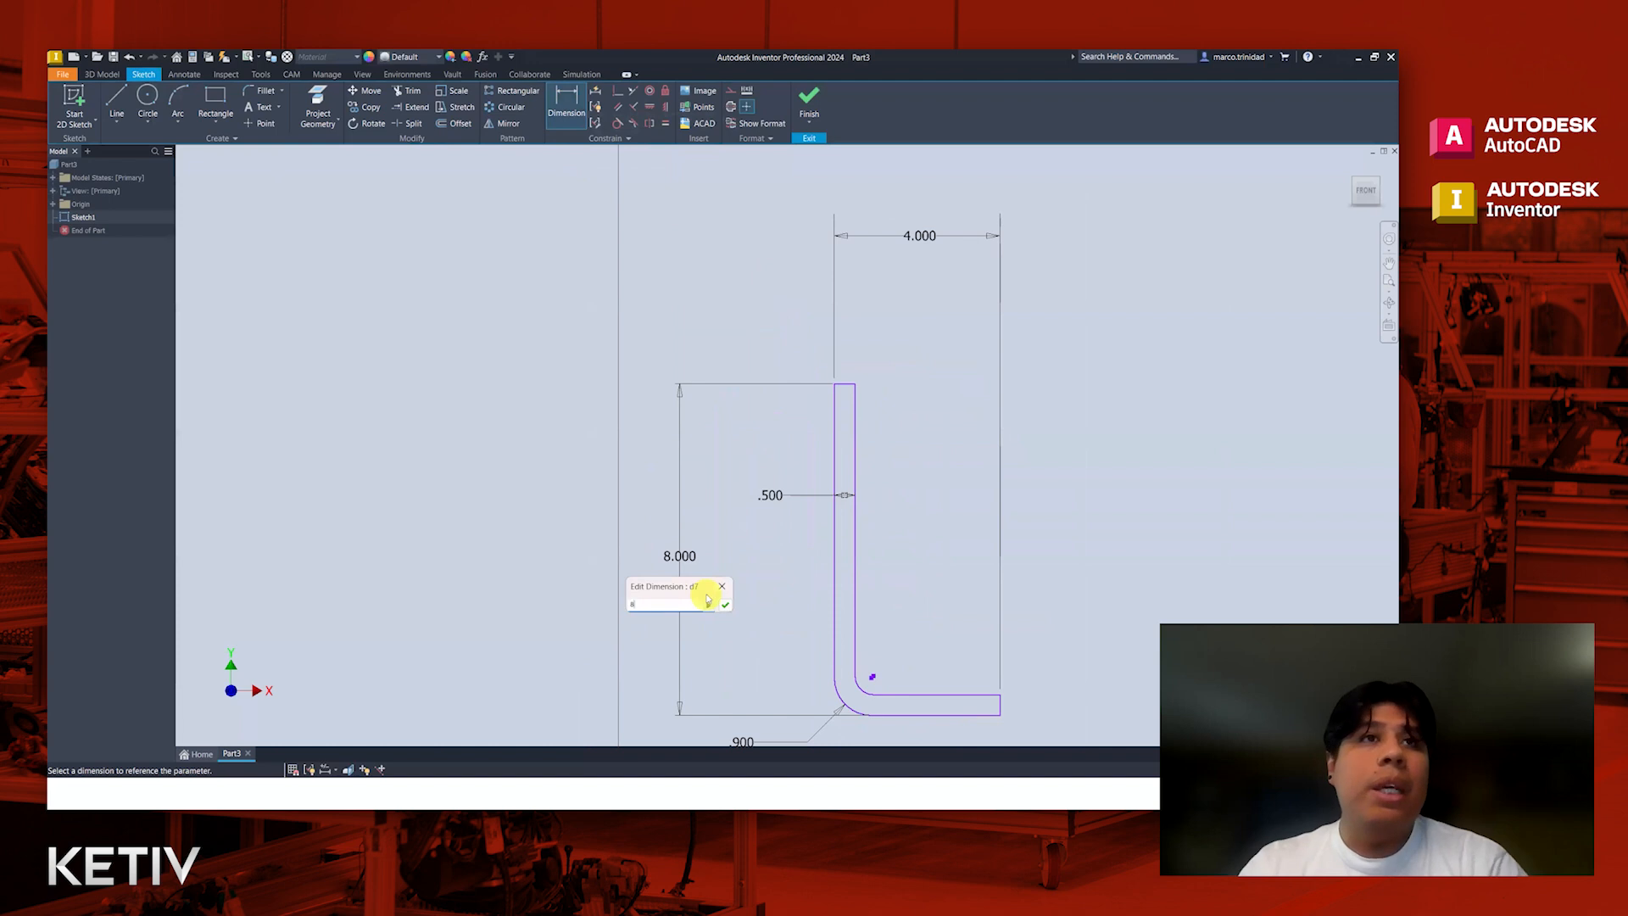
{"action": "key", "text": "Return"}
{"action": "key", "text": "Escape"}
Step: Apply Automatic Dimensions and Constraints to the bracket sketch with both Dimensions and Constraints enabled
{"action": "middle_click_drag", "start_coordinate": [907, 611], "coordinate": [895, 573]}
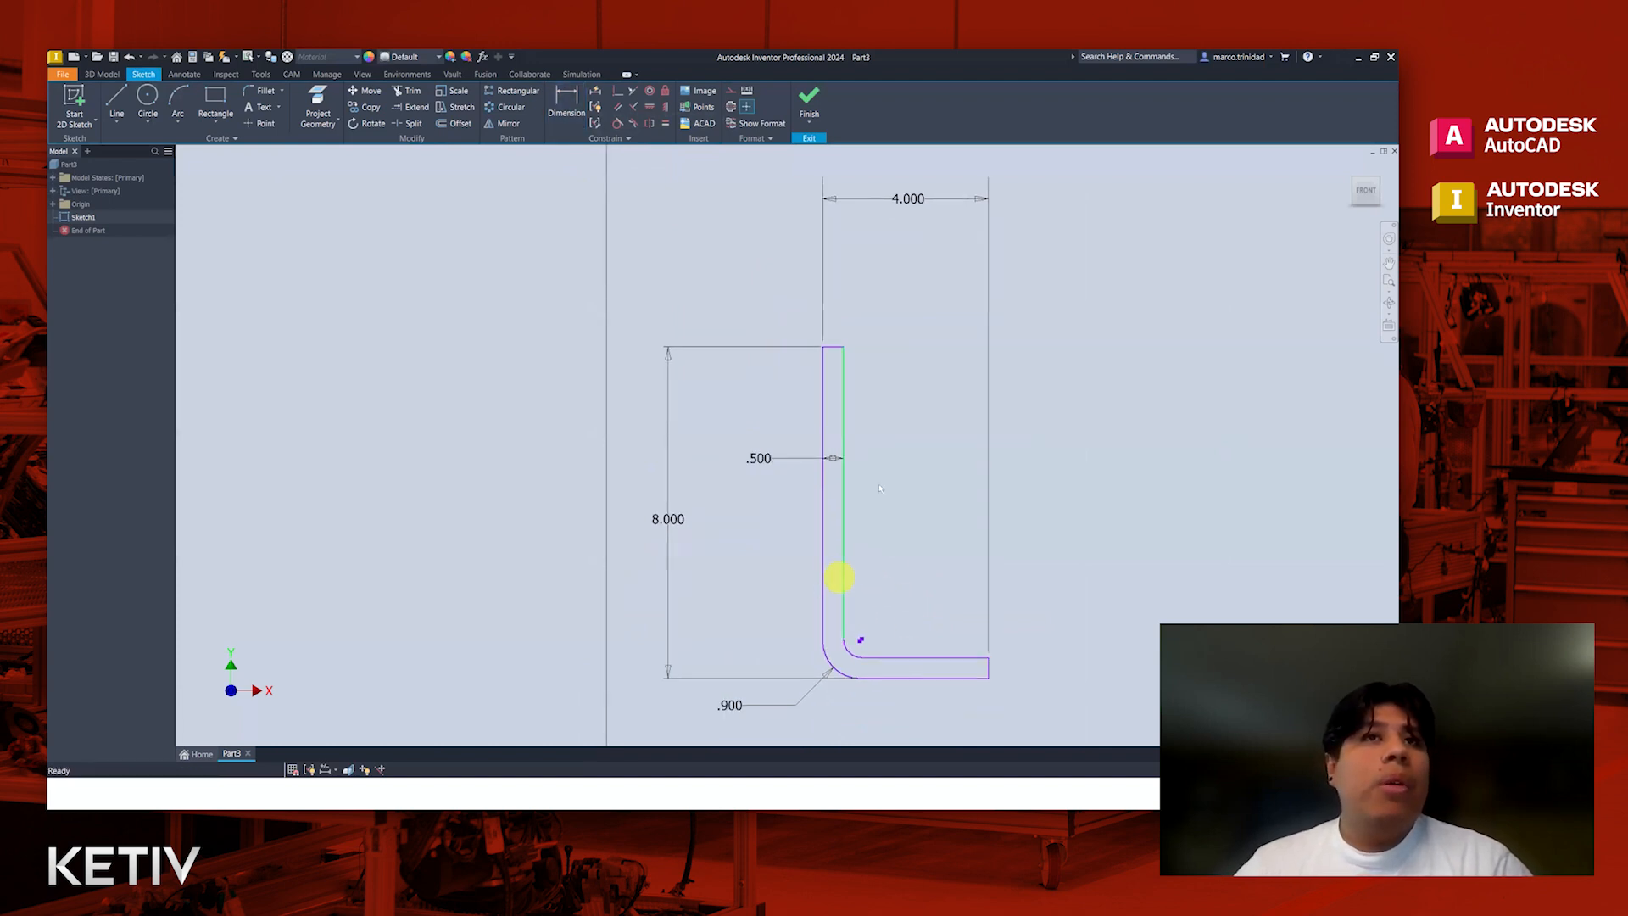
{"action": "scroll", "coordinate": [918, 566], "scroll_direction": "down", "scroll_amount": 3}
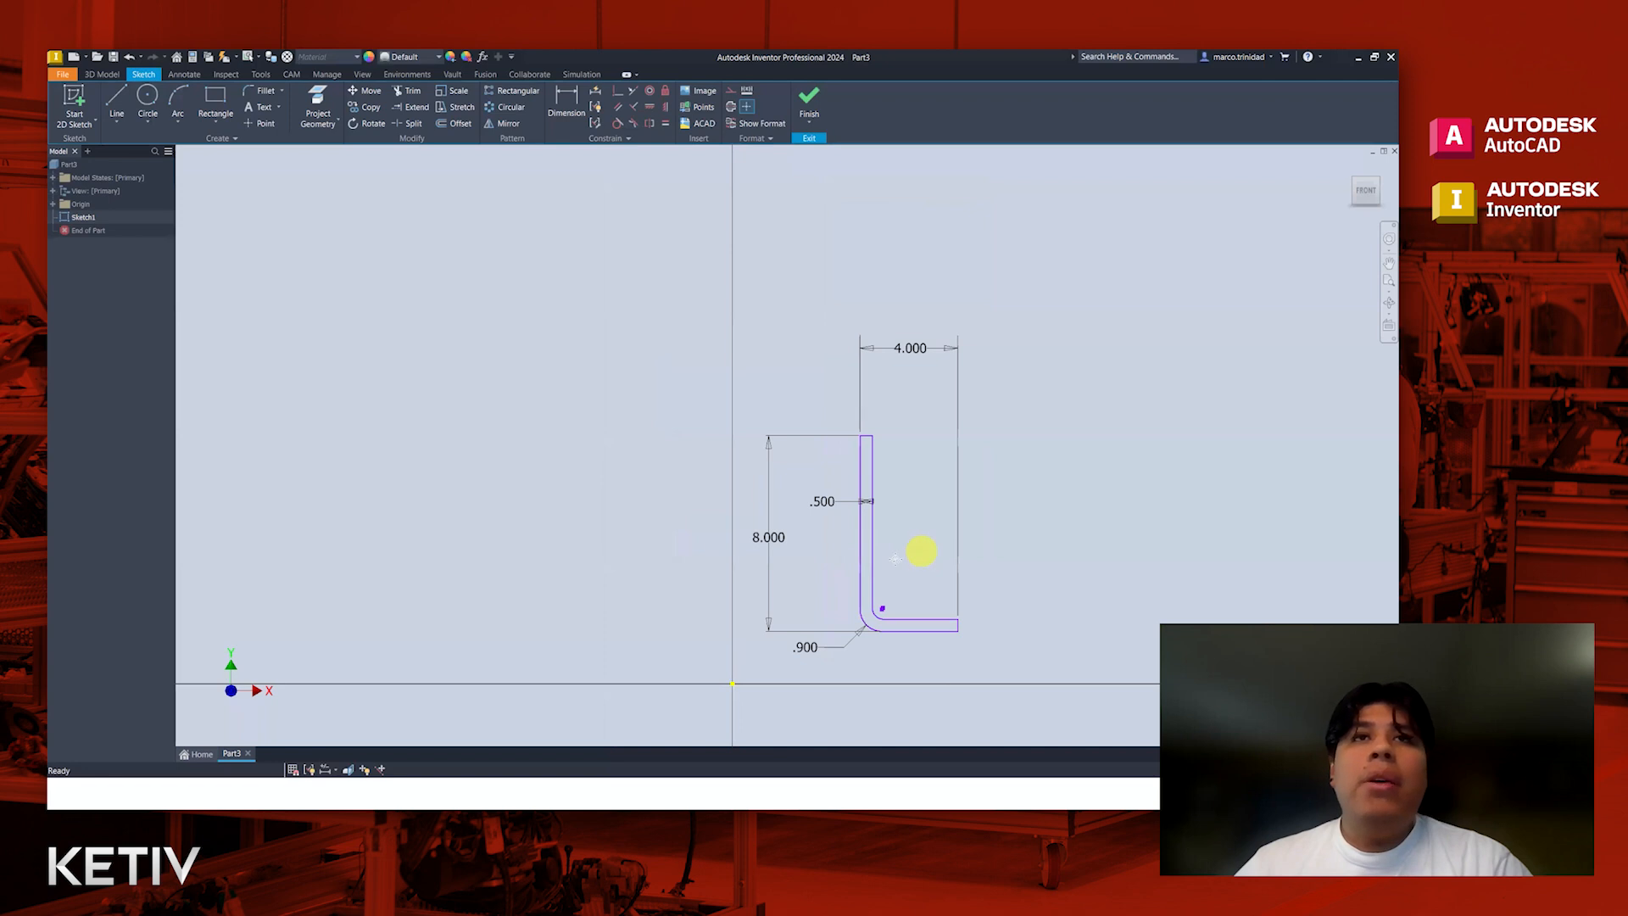
{"action": "middle_click_drag", "start_coordinate": [922, 553], "coordinate": [891, 557]}
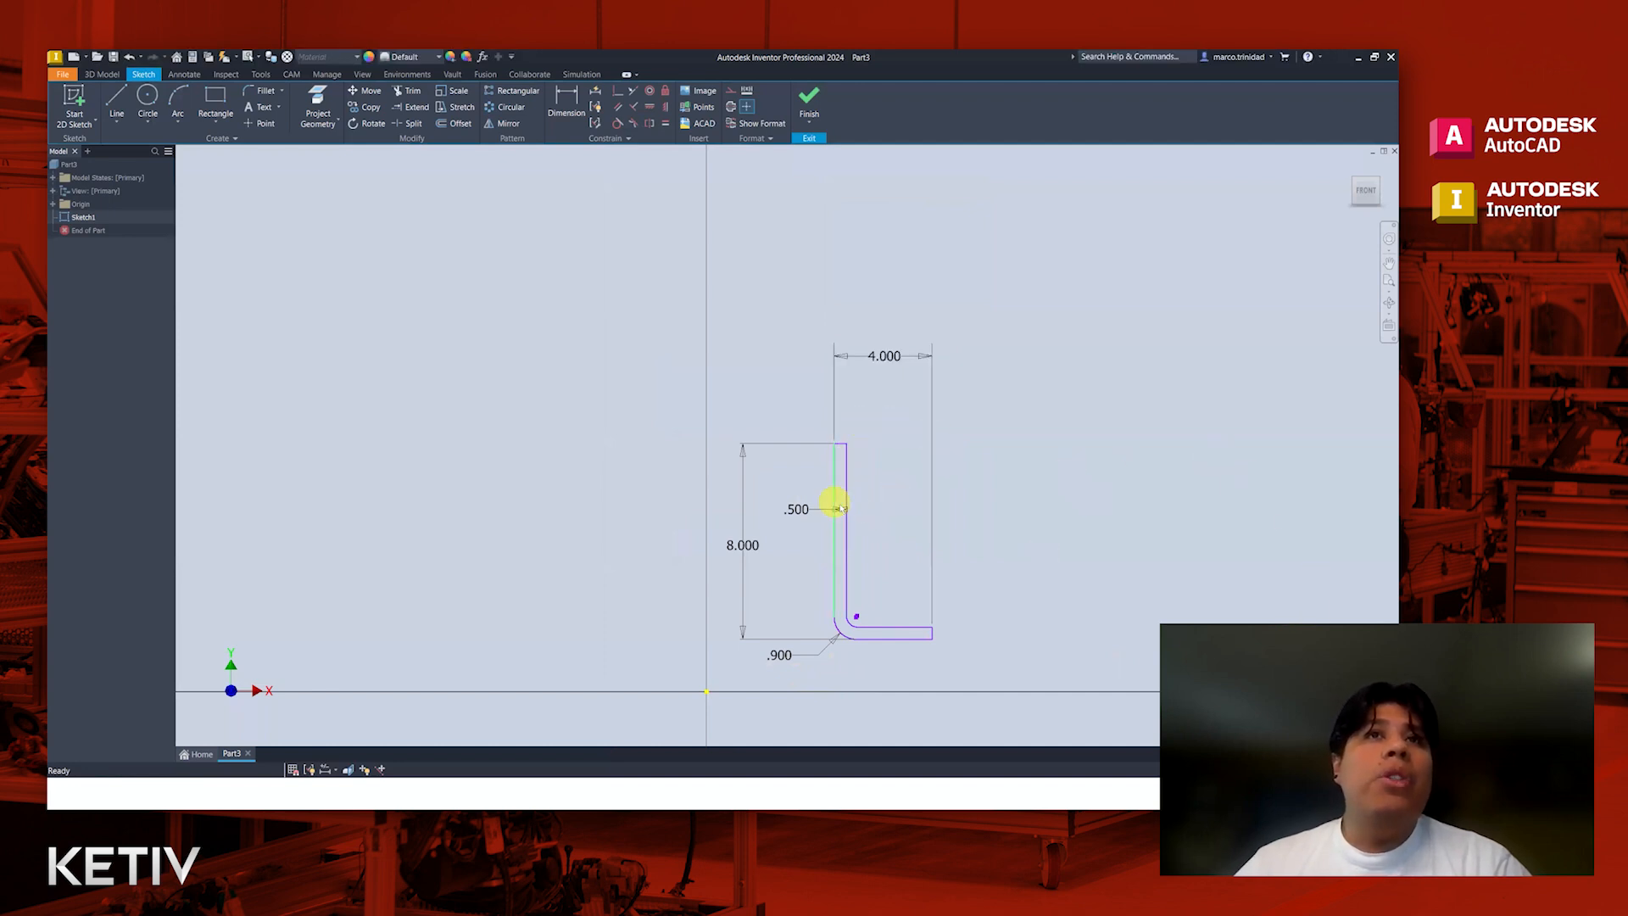
{"action": "scroll", "coordinate": [873, 516], "scroll_direction": "up", "scroll_amount": 2}
{"action": "scroll", "coordinate": [886, 531], "scroll_direction": "down", "scroll_amount": 2}
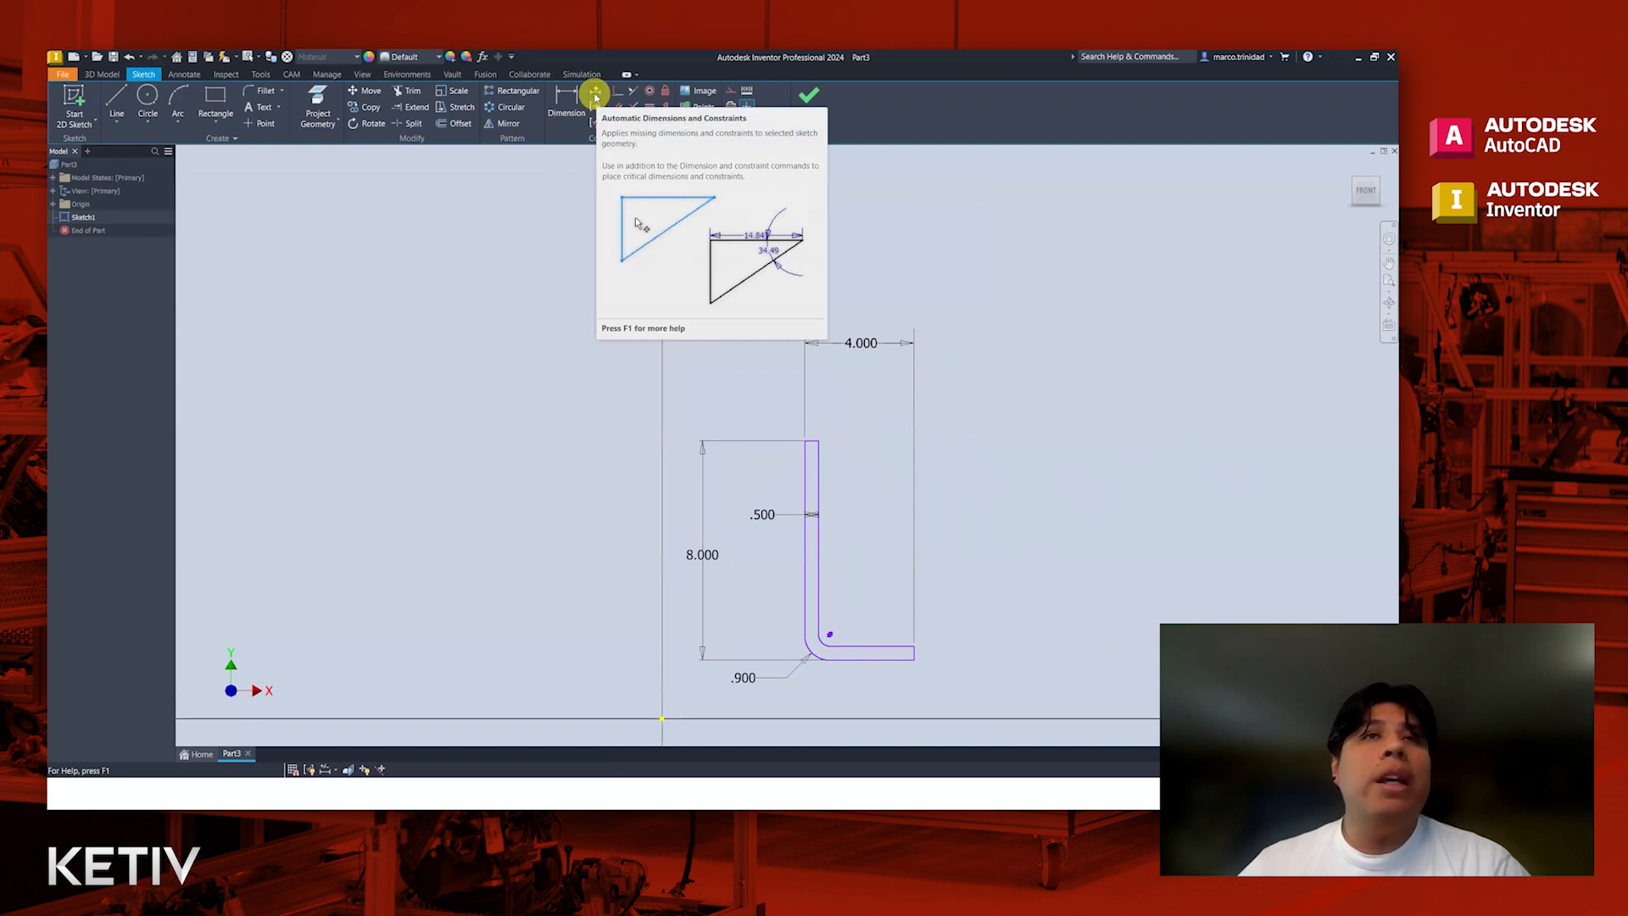
{"action": "left_click", "coordinate": [597, 95]}
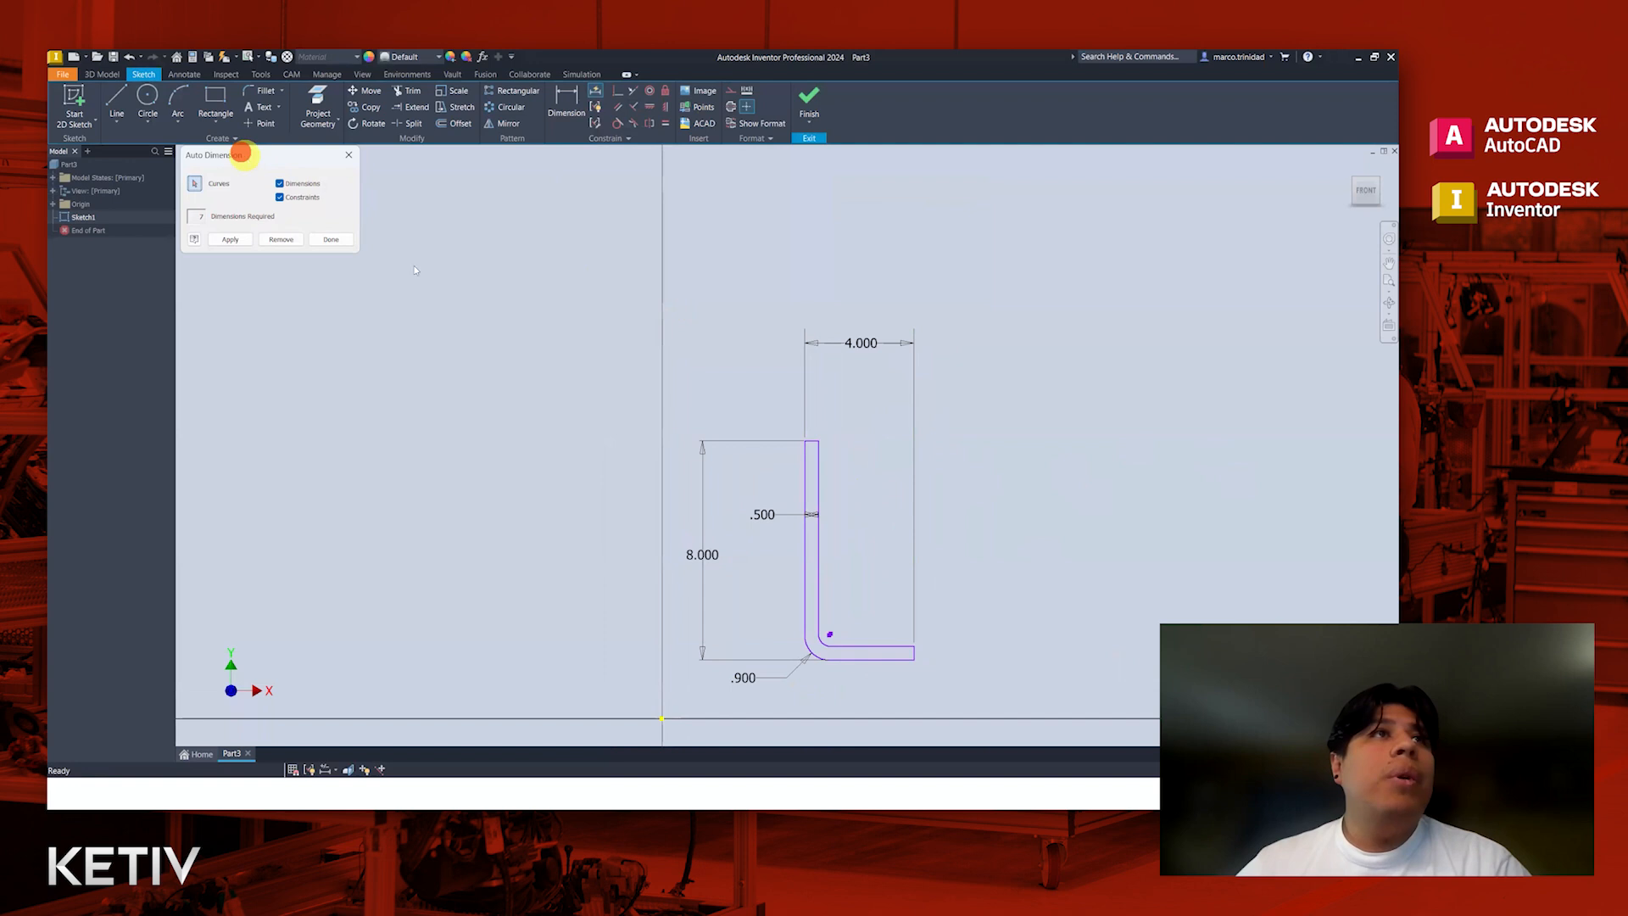
{"action": "left_click_drag", "start_coordinate": [241, 154], "coordinate": [421, 268]}
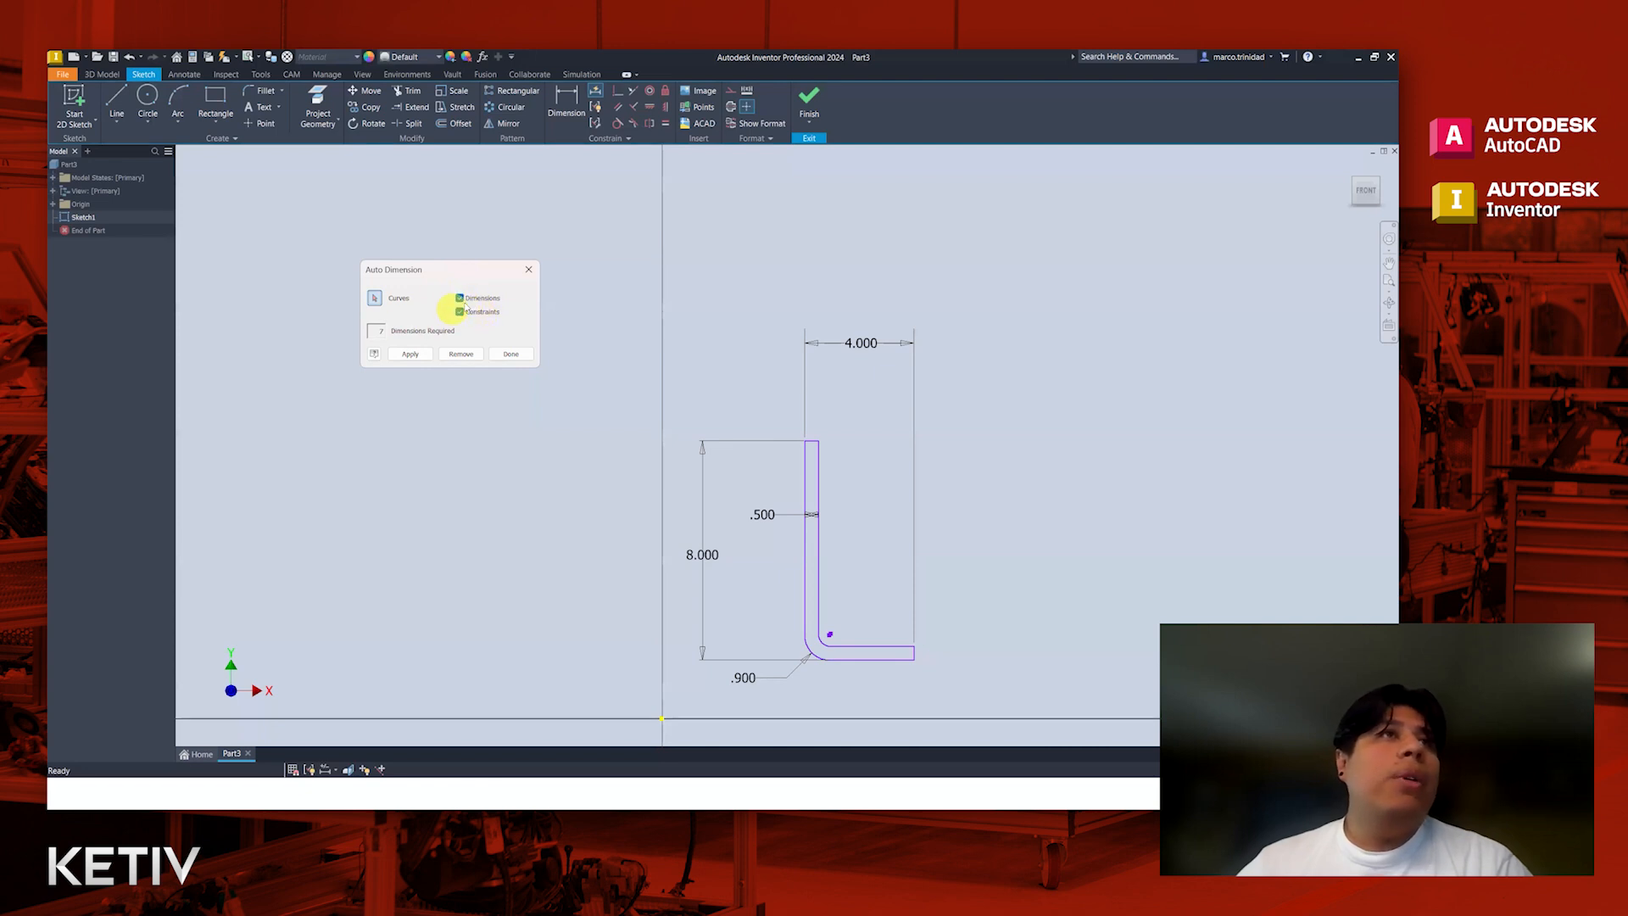
{"action": "left_click", "coordinate": [410, 355]}
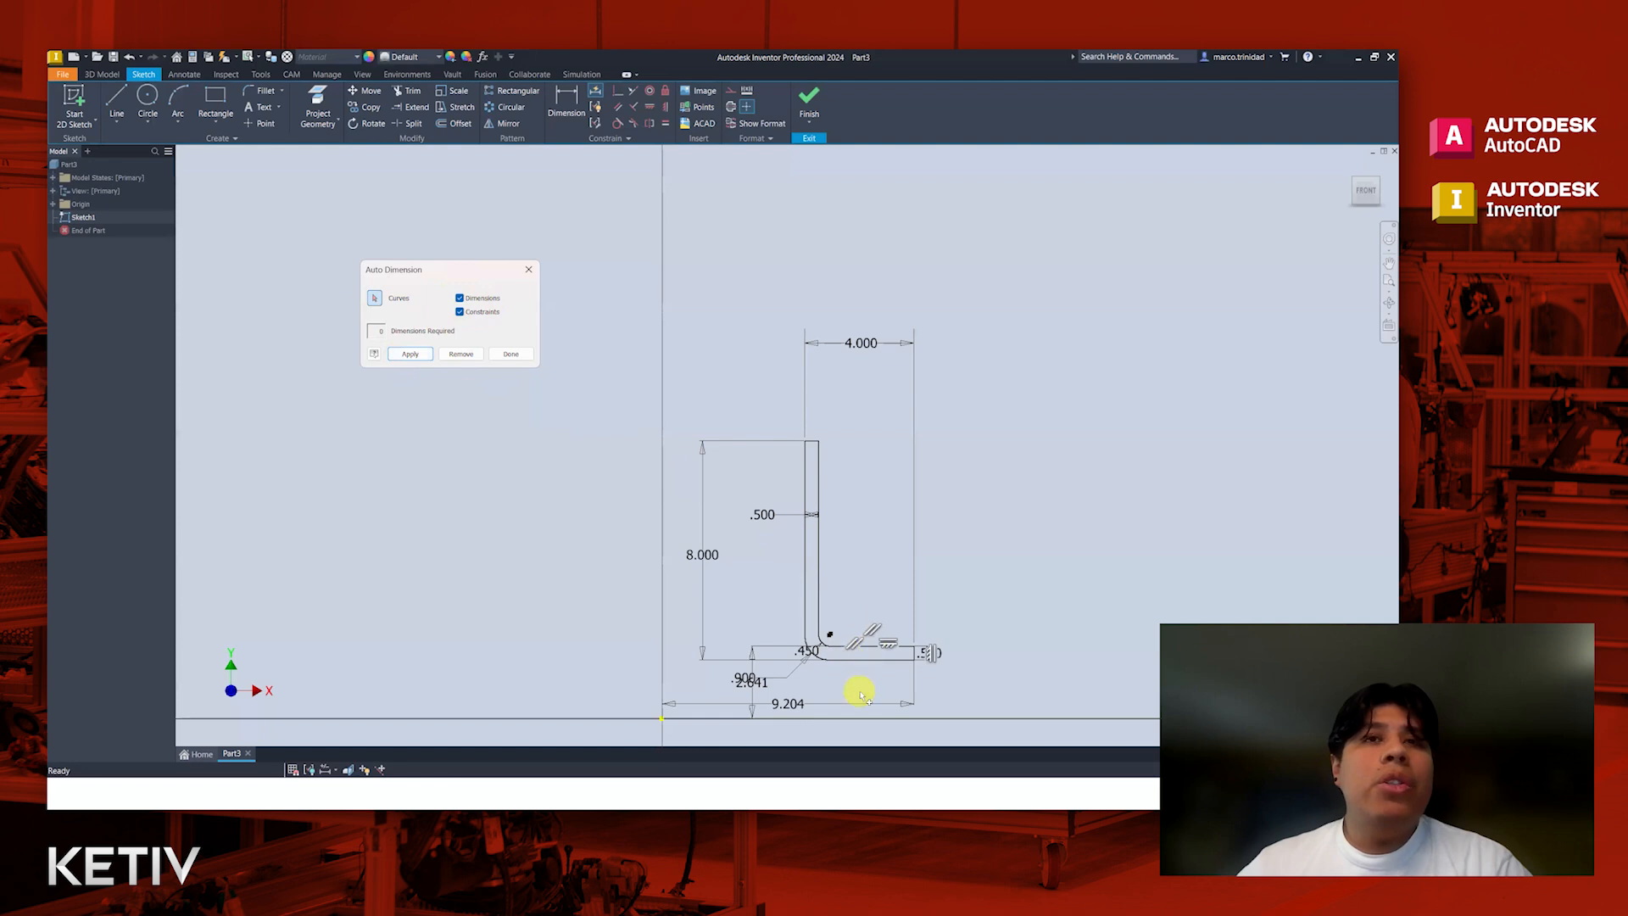
Step: Examine the automatically added dimensions and constraints around the bend, remove them, and finish Auto Dimension
{"action": "scroll", "coordinate": [863, 684], "scroll_direction": "up", "scroll_amount": 3}
{"action": "middle_click_drag", "start_coordinate": [874, 648], "coordinate": [880, 618]}
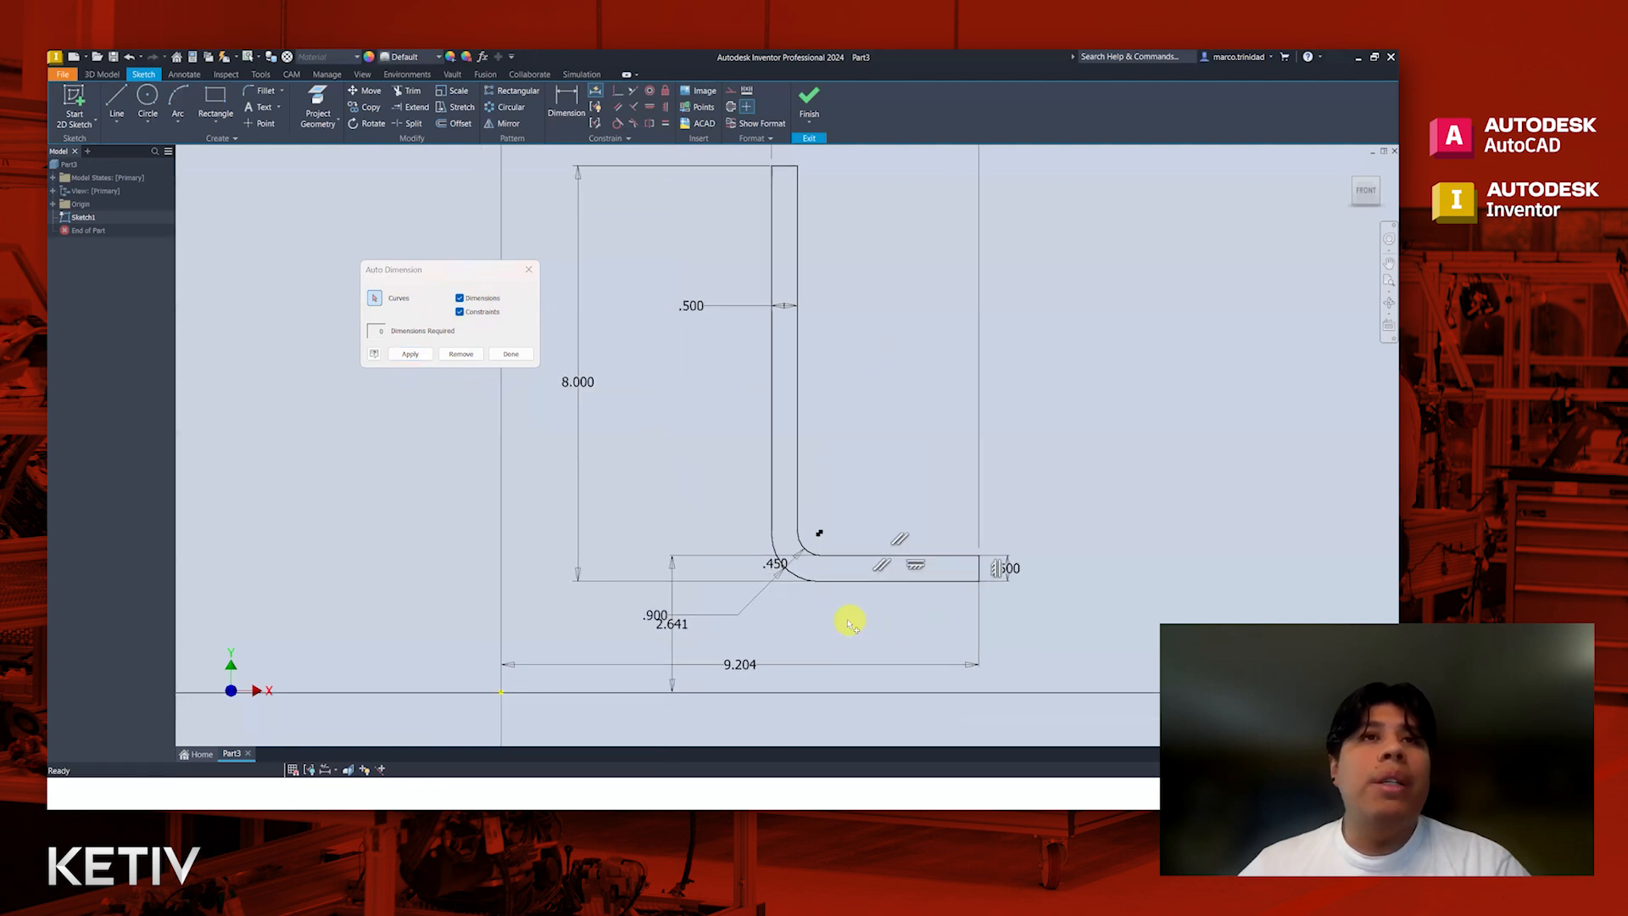
{"action": "scroll", "coordinate": [885, 619], "scroll_direction": "up", "scroll_amount": 3}
{"action": "scroll", "coordinate": [882, 619], "scroll_direction": "down", "scroll_amount": 2}
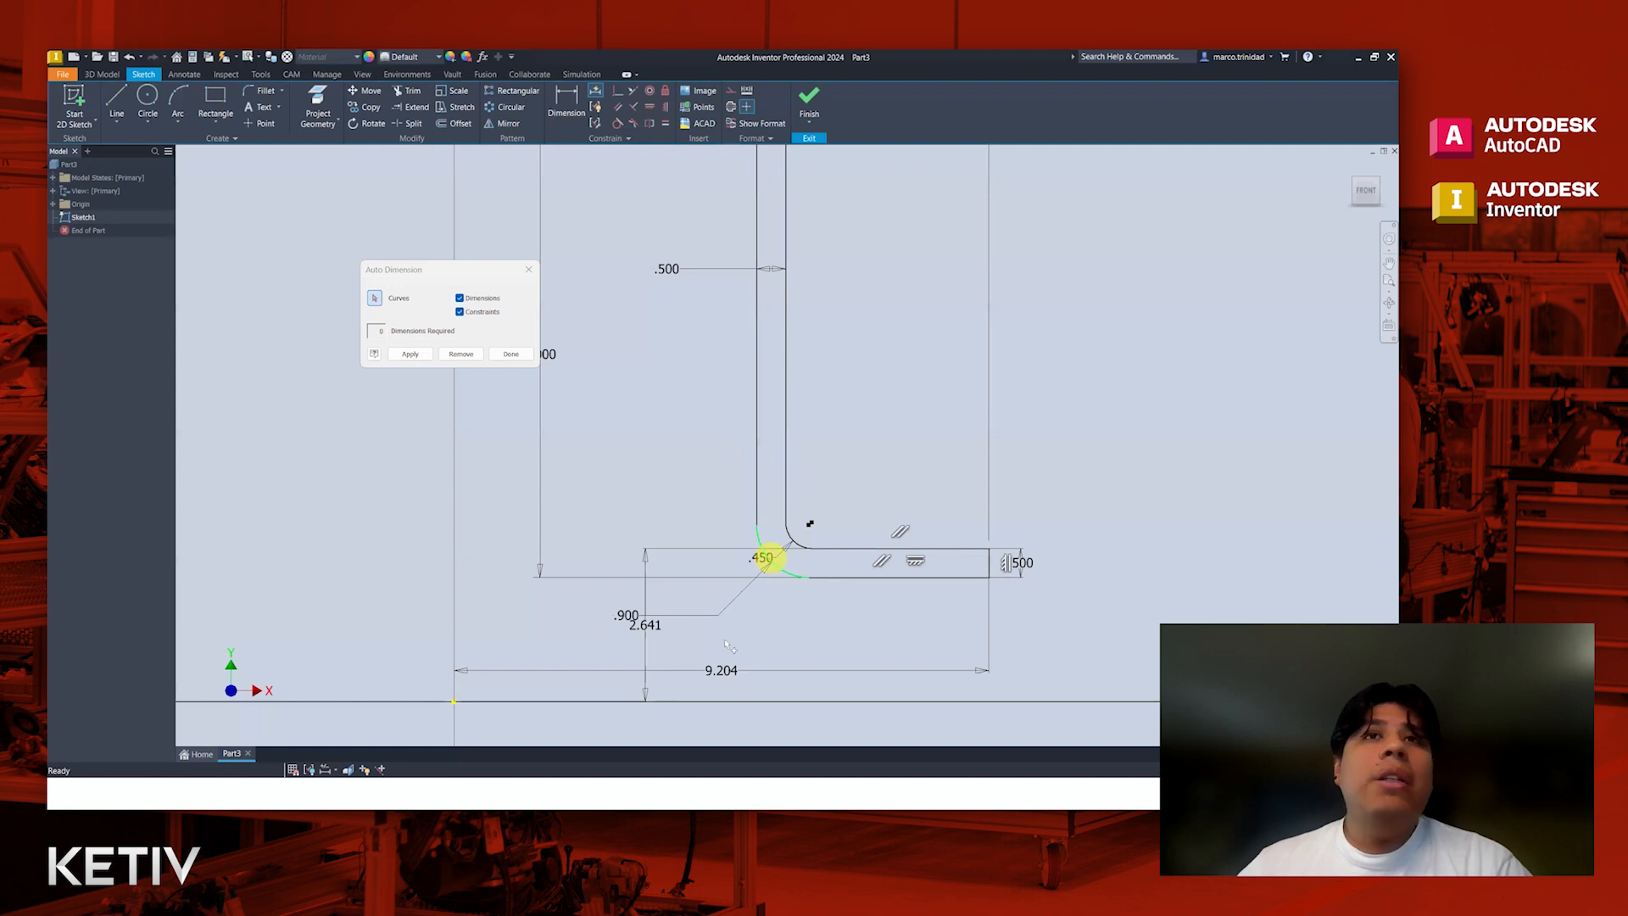
{"action": "scroll", "coordinate": [735, 629], "scroll_direction": "down", "scroll_amount": 2}
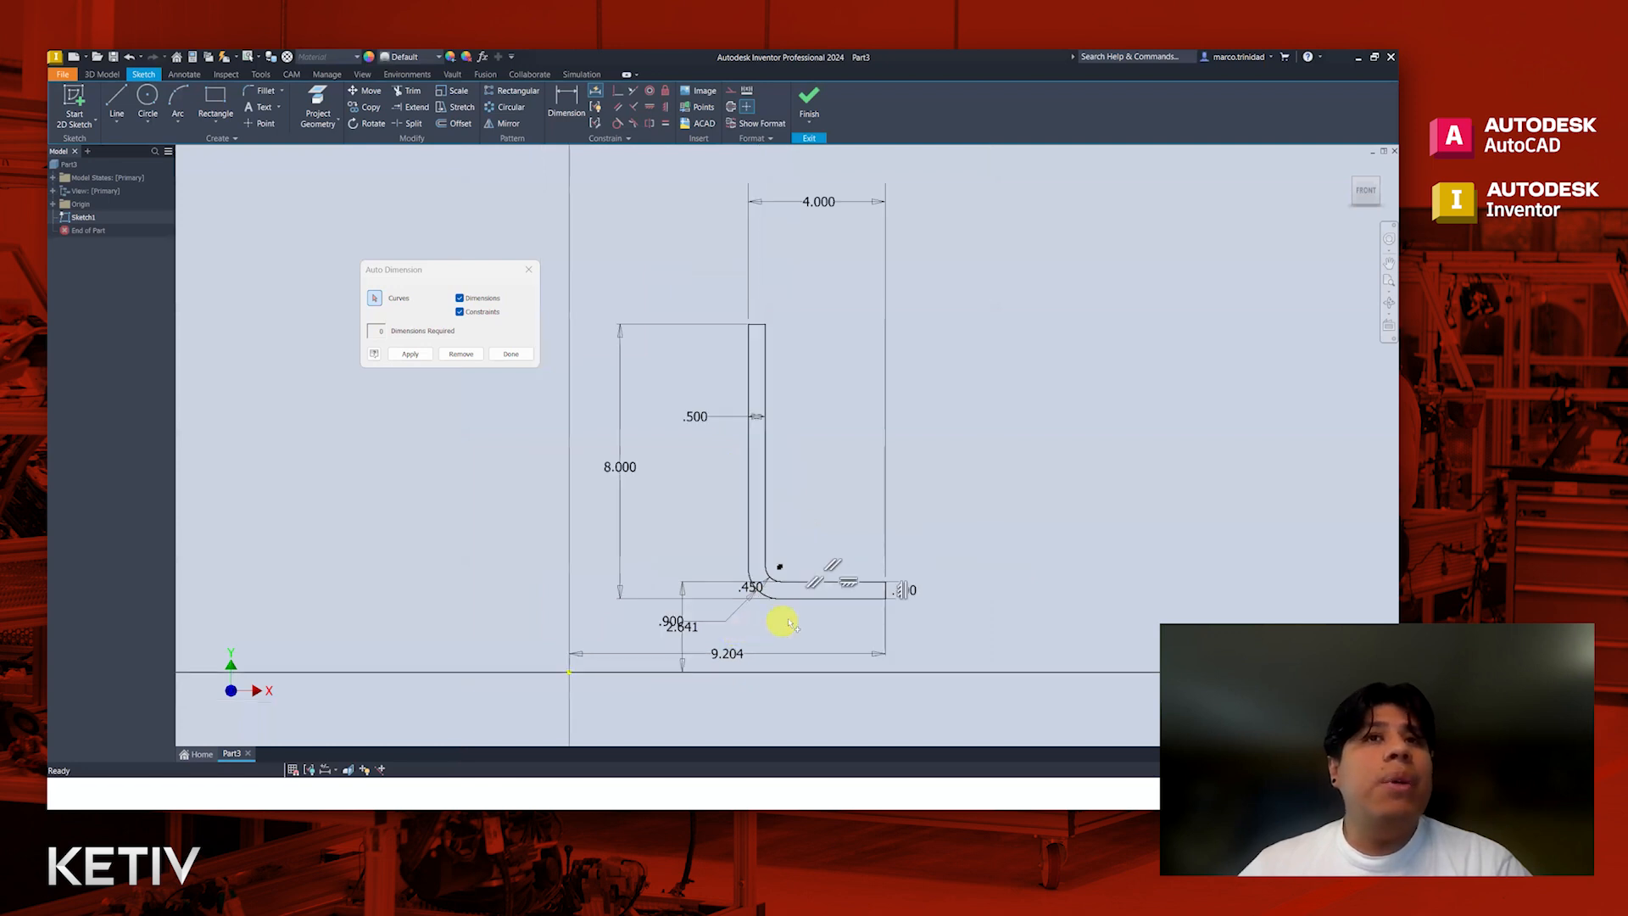
{"action": "left_click", "coordinate": [462, 354]}
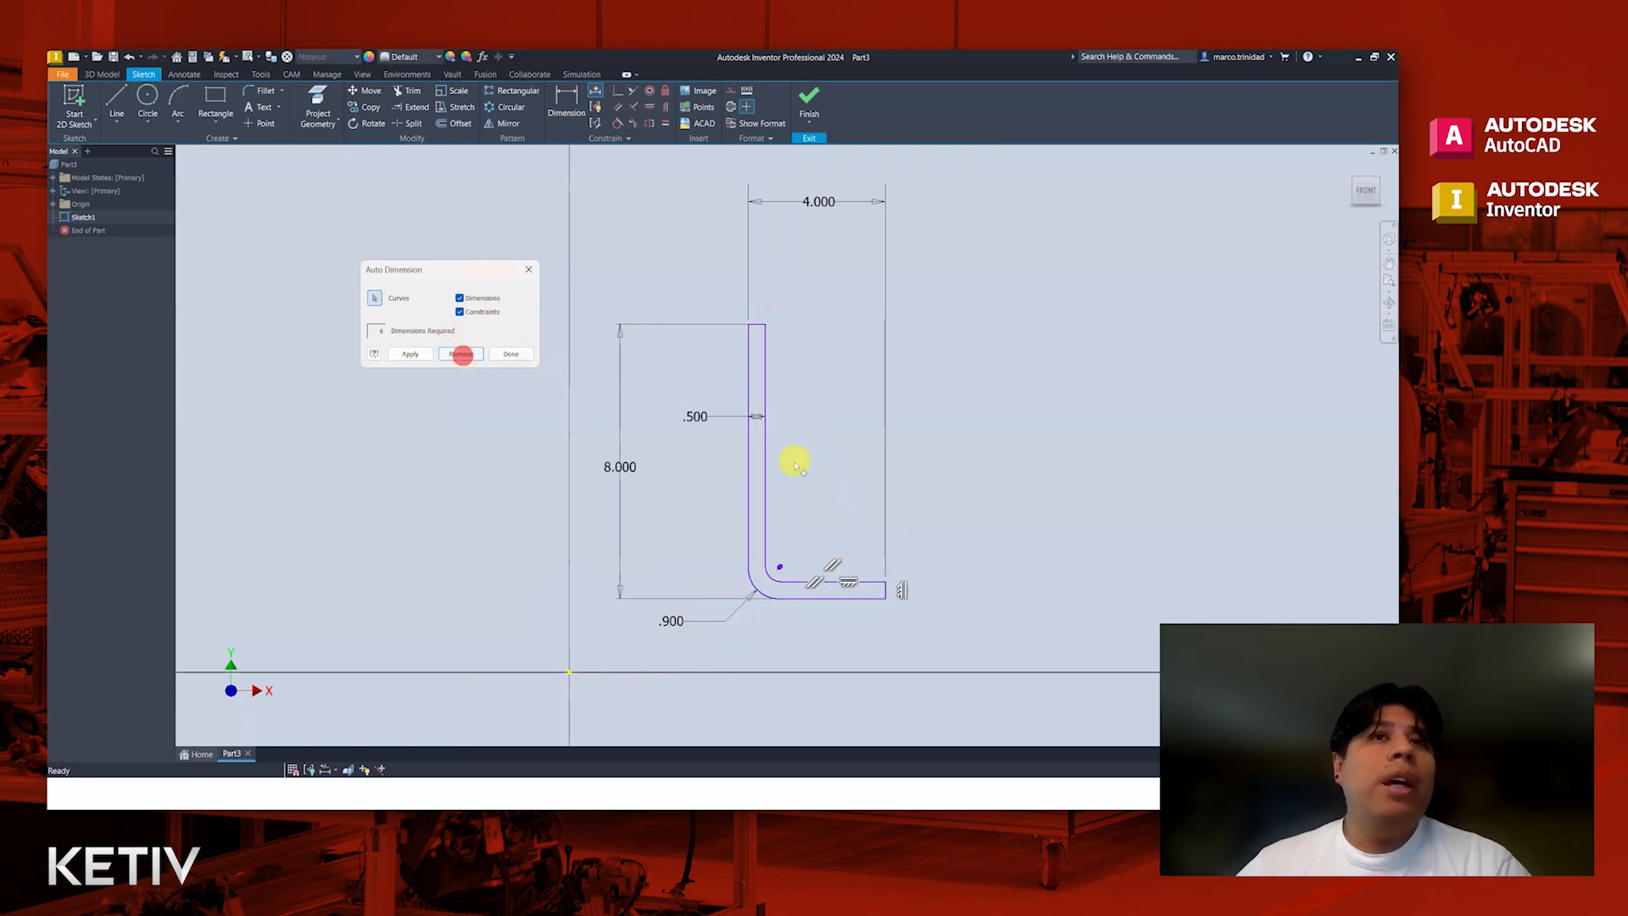
{"action": "left_click", "coordinate": [504, 355]}
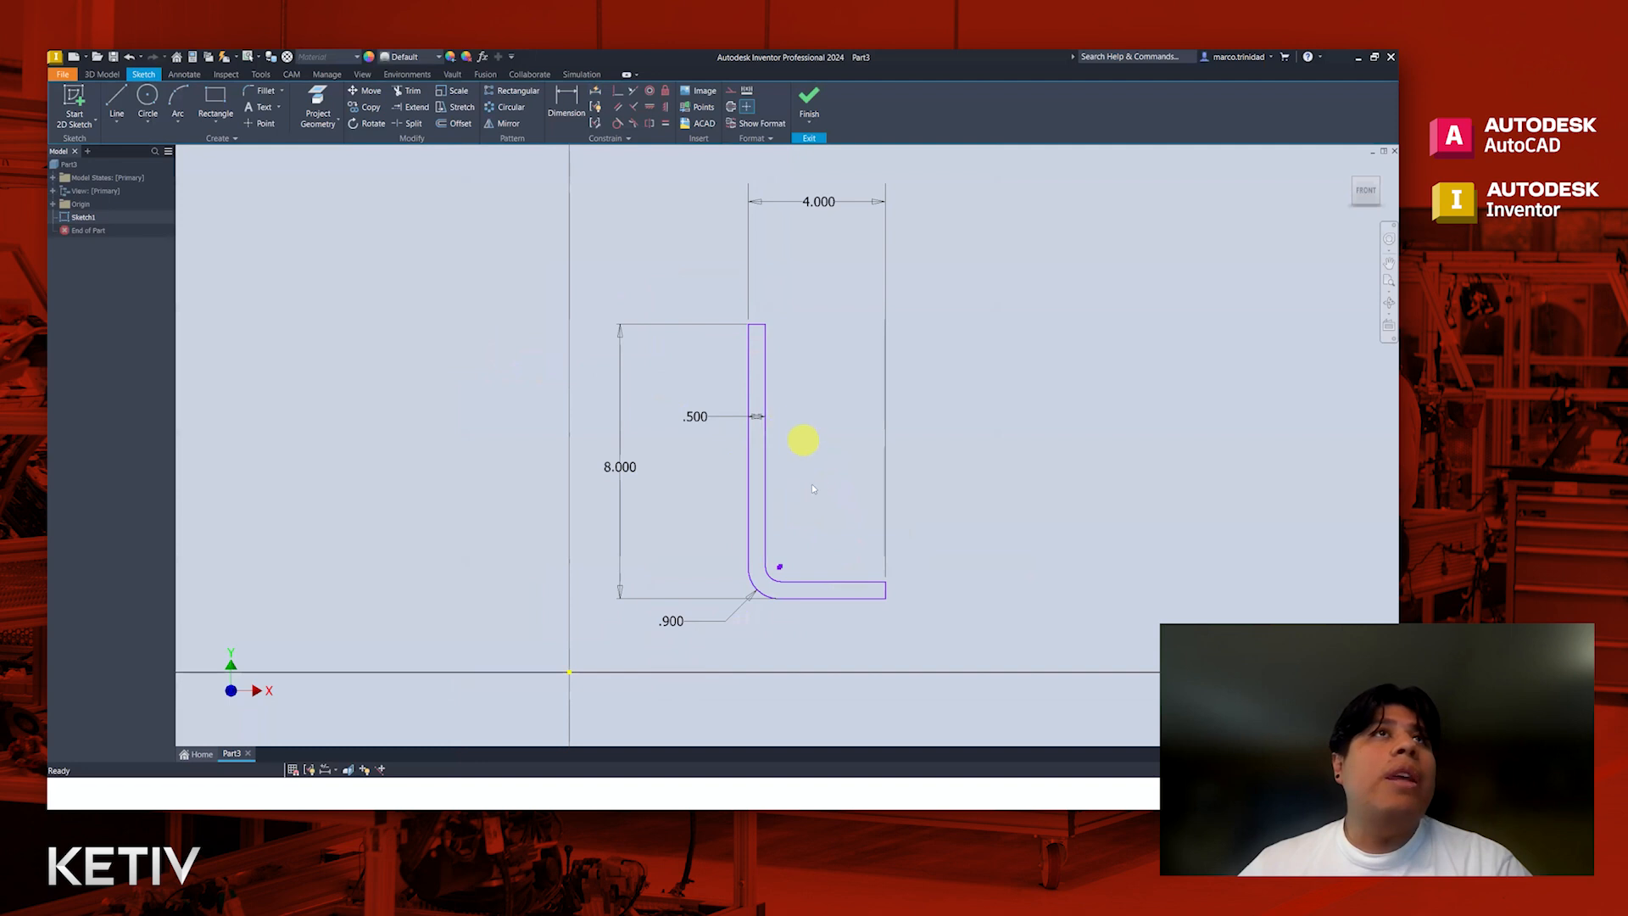
Step: Apply an Equal constraint between the vertical leg's upper end line and the lower leg's end line
{"action": "scroll", "coordinate": [893, 586], "scroll_direction": "up", "scroll_amount": 3}
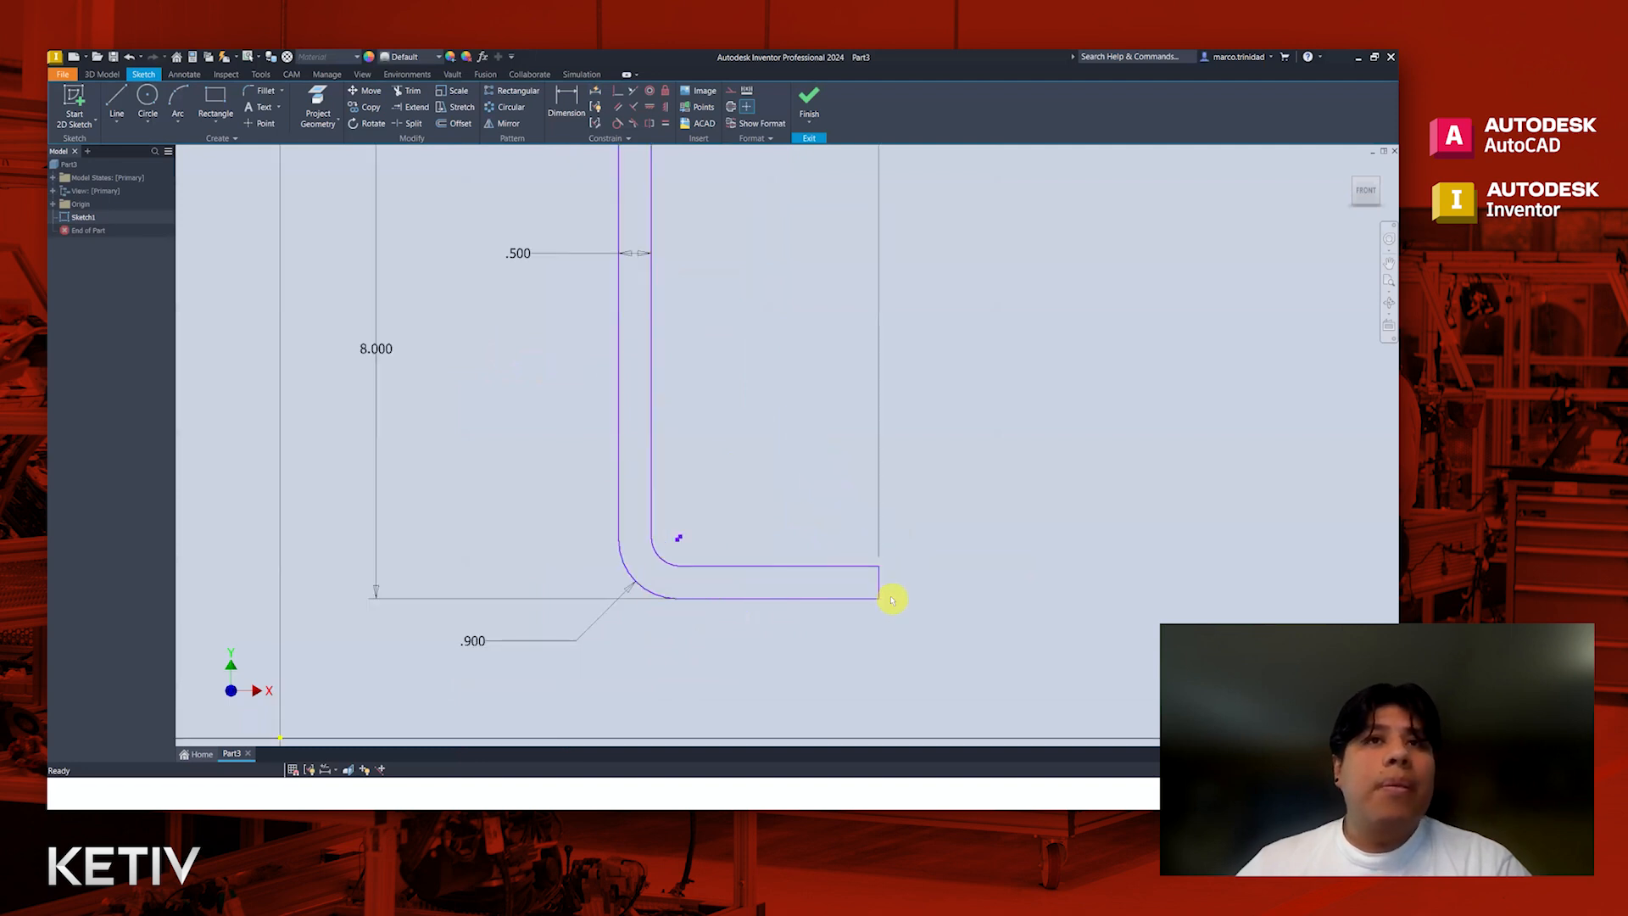
{"action": "middle_click_drag", "start_coordinate": [829, 487], "coordinate": [821, 530]}
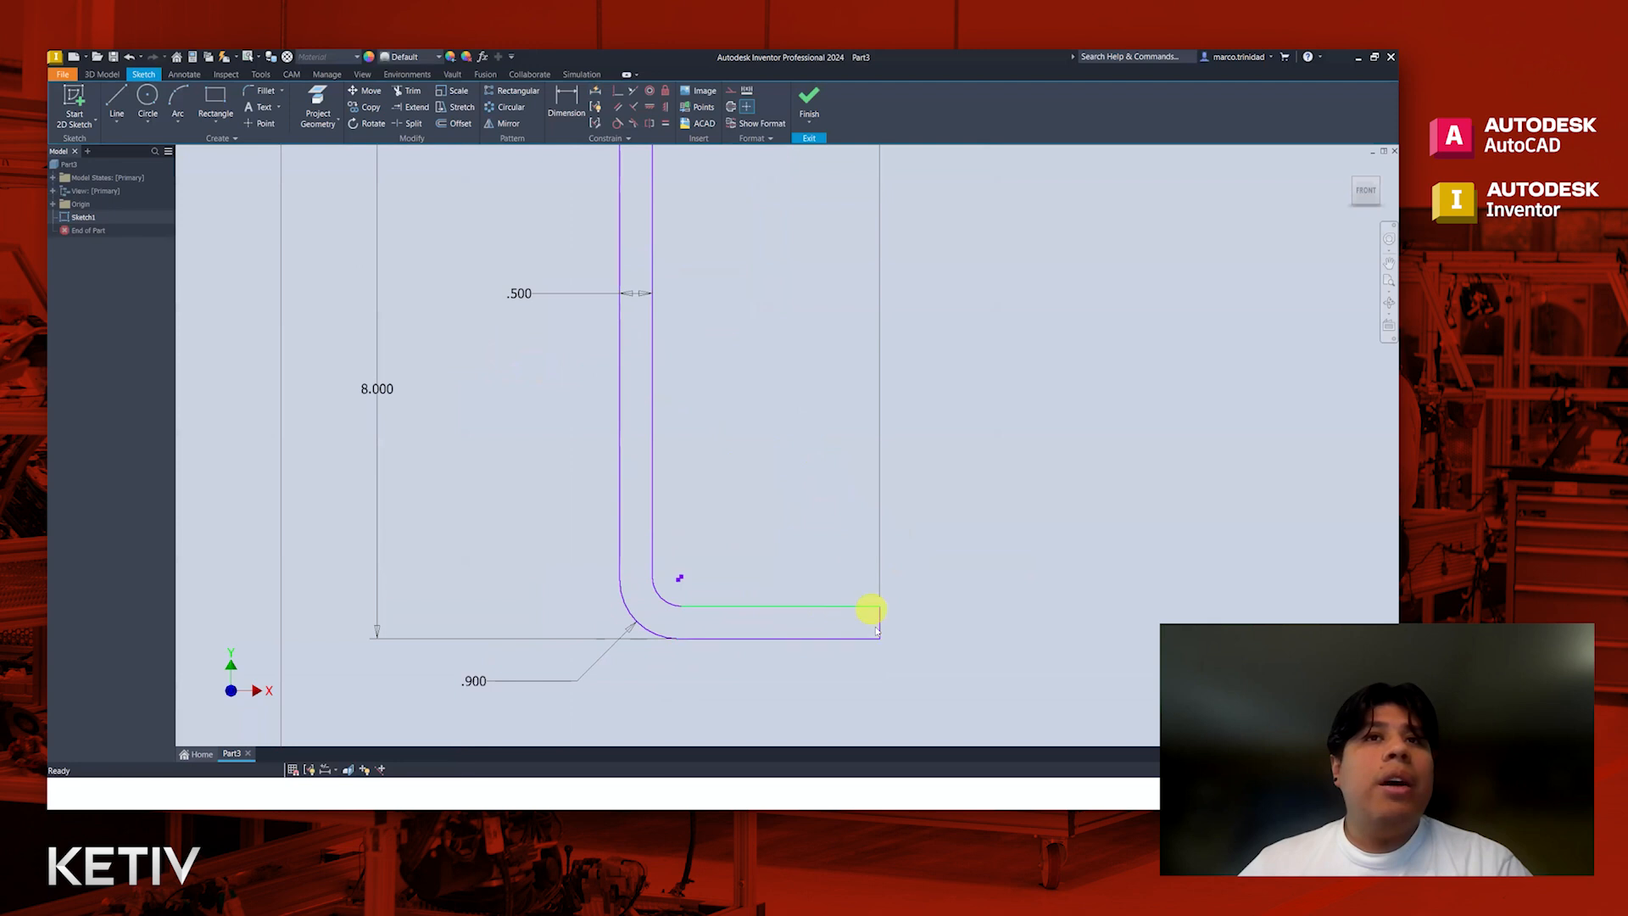
{"action": "scroll", "coordinate": [806, 337], "scroll_direction": "down", "scroll_amount": 2}
{"action": "middle_click_drag", "start_coordinate": [777, 348], "coordinate": [760, 374]}
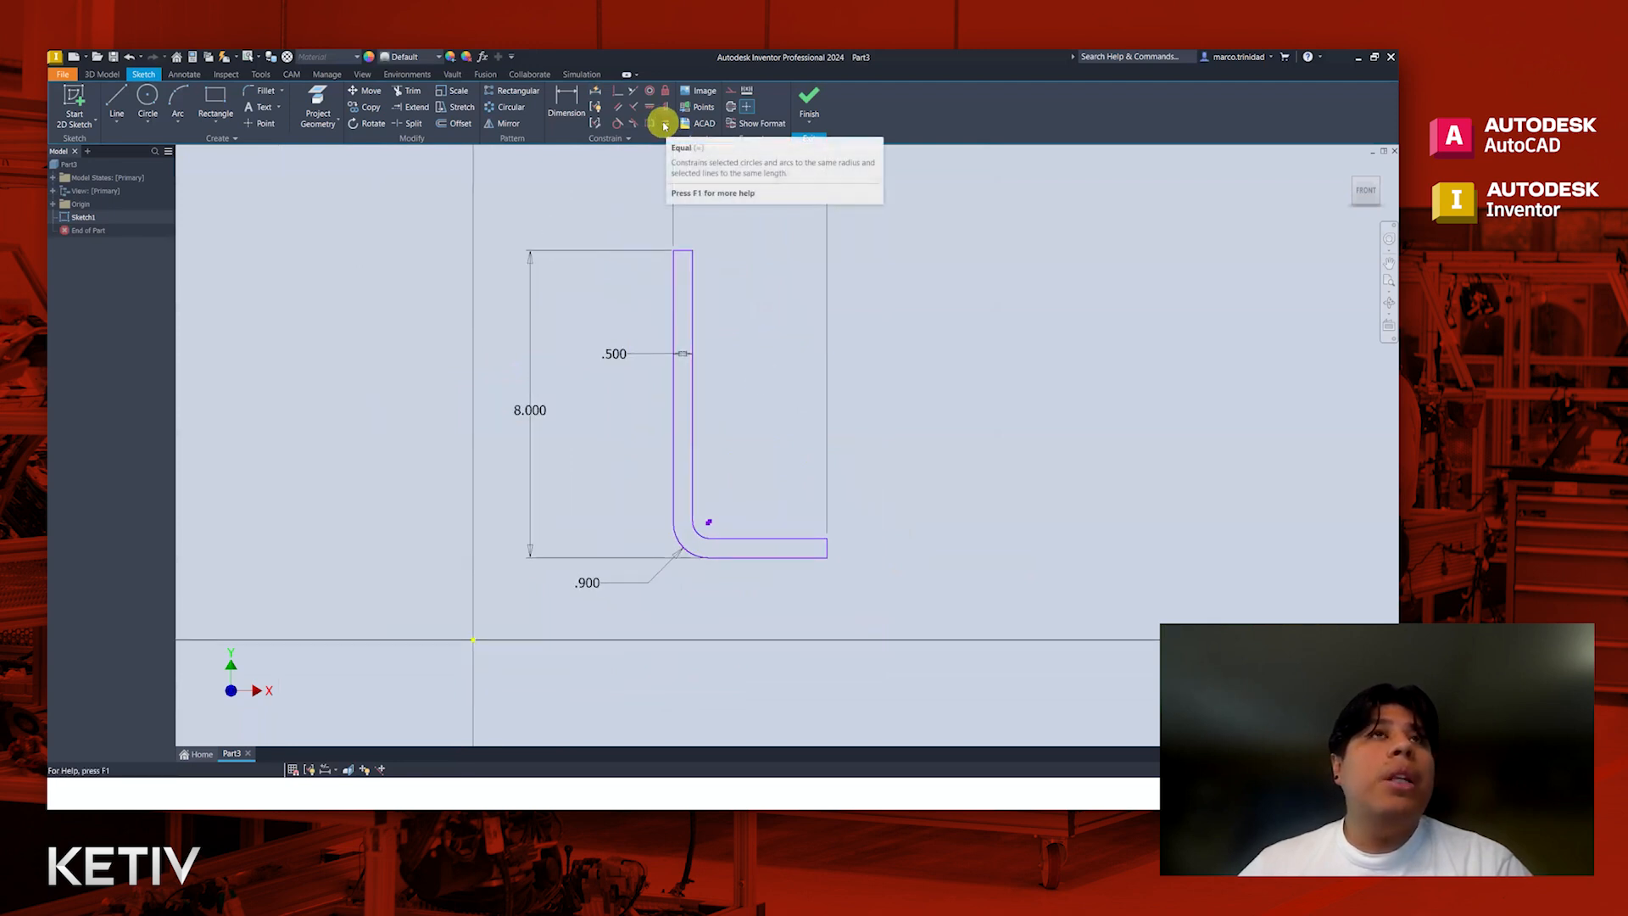
{"action": "left_click", "coordinate": [665, 125]}
{"action": "left_click", "coordinate": [687, 251]}
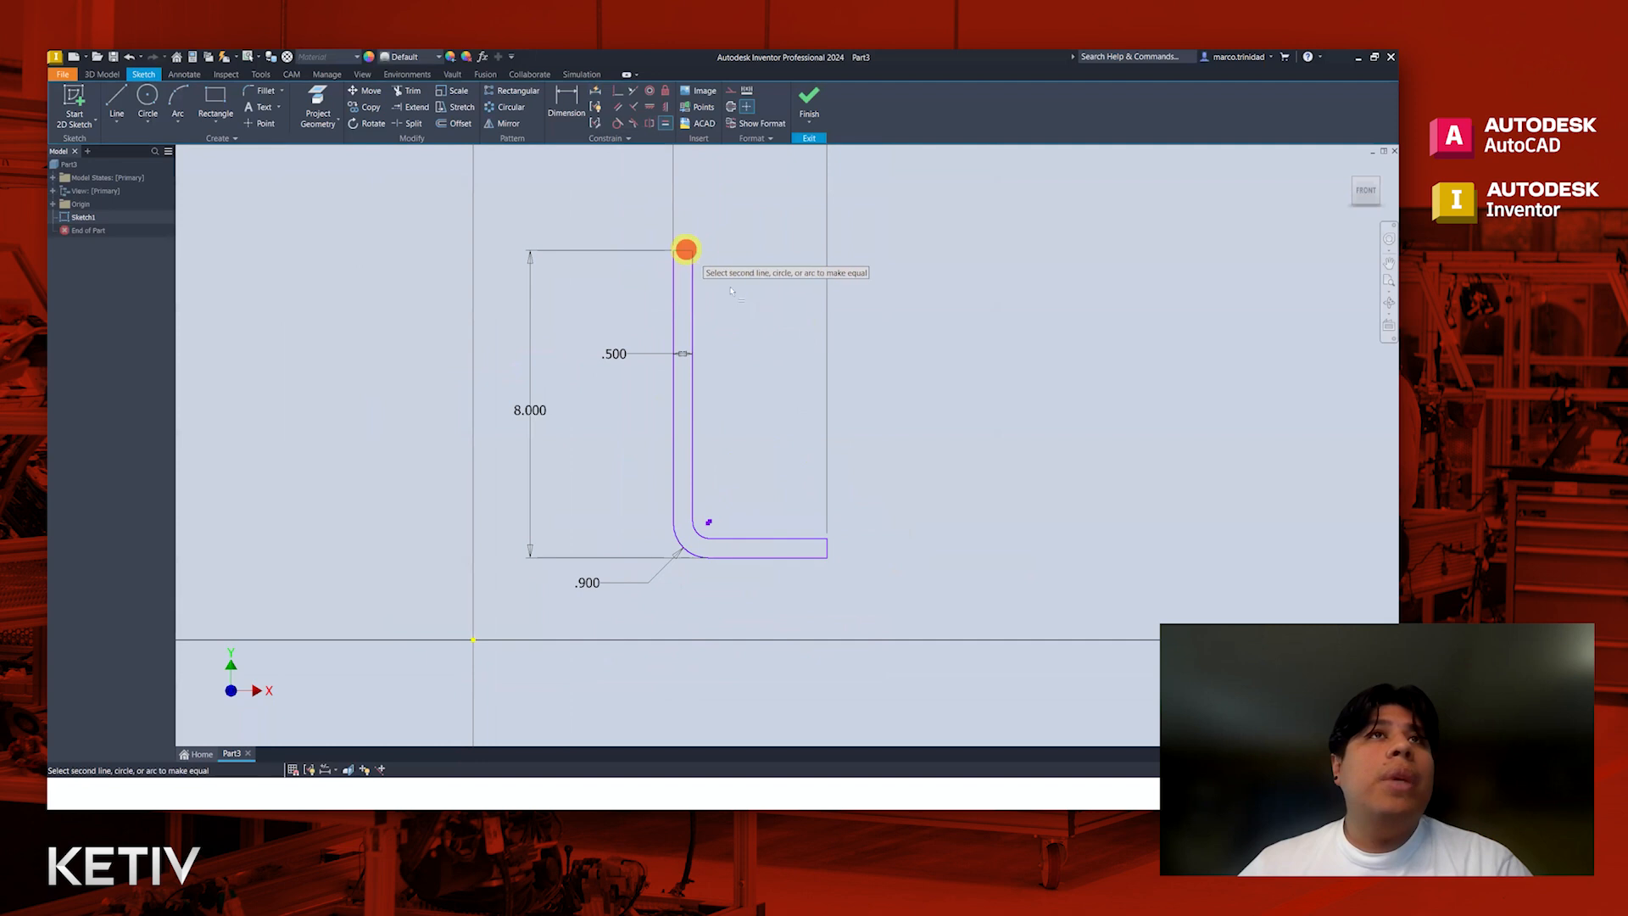
{"action": "left_click", "coordinate": [827, 549]}
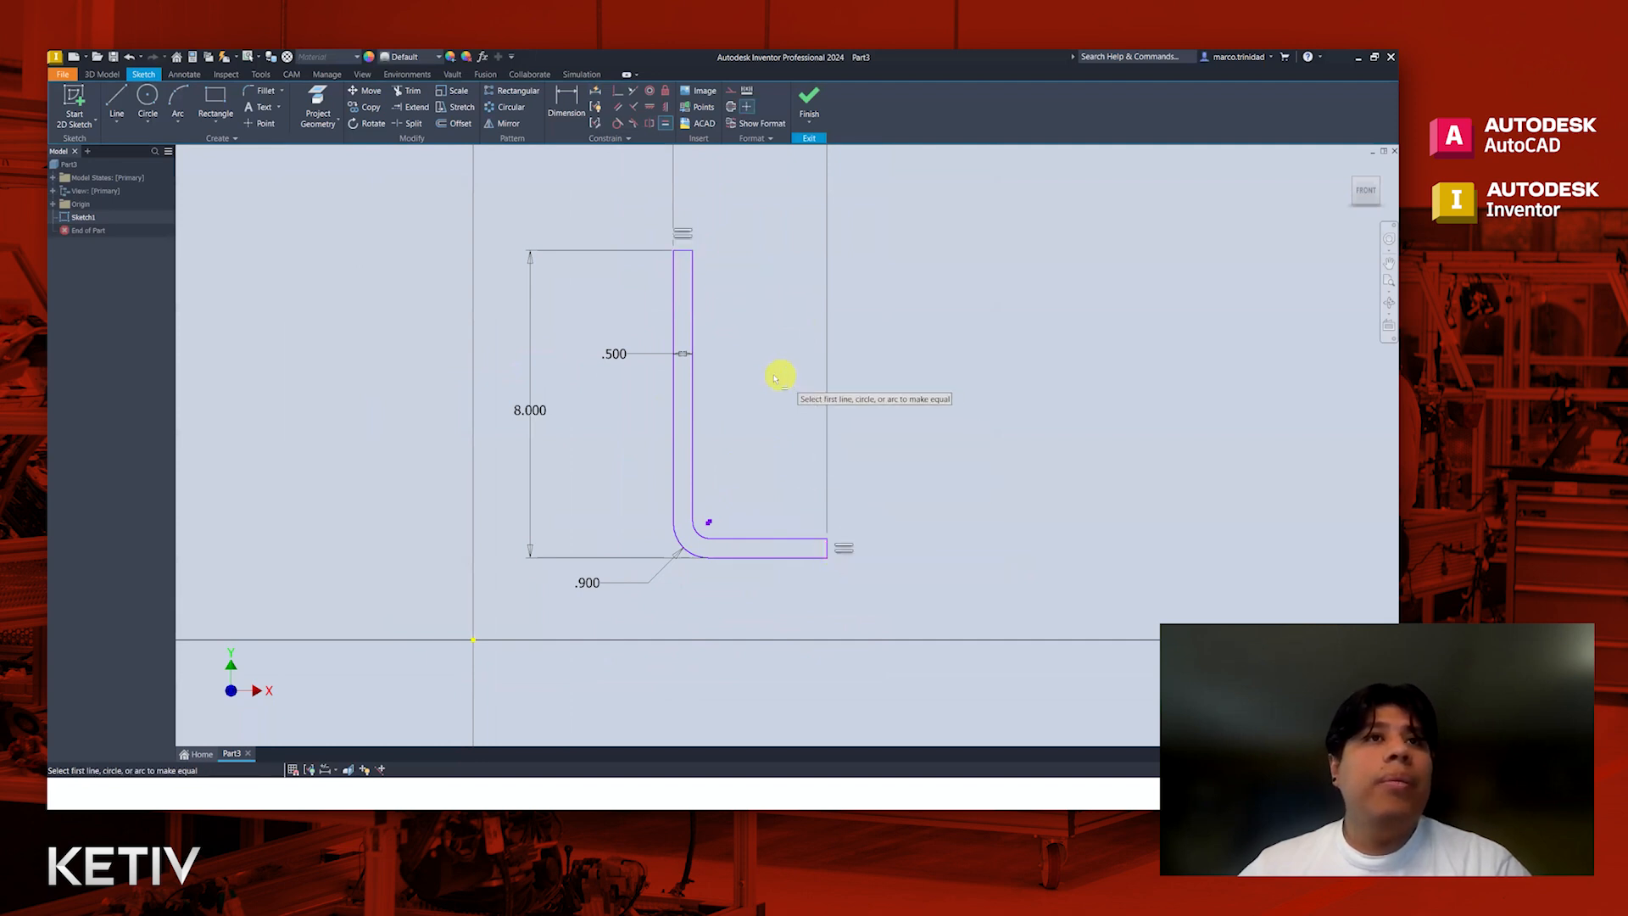
Step: Apply a Coincident constraint between the outer bend arc's lower endpoint and the sketch origin
{"action": "key", "text": "Escape"}
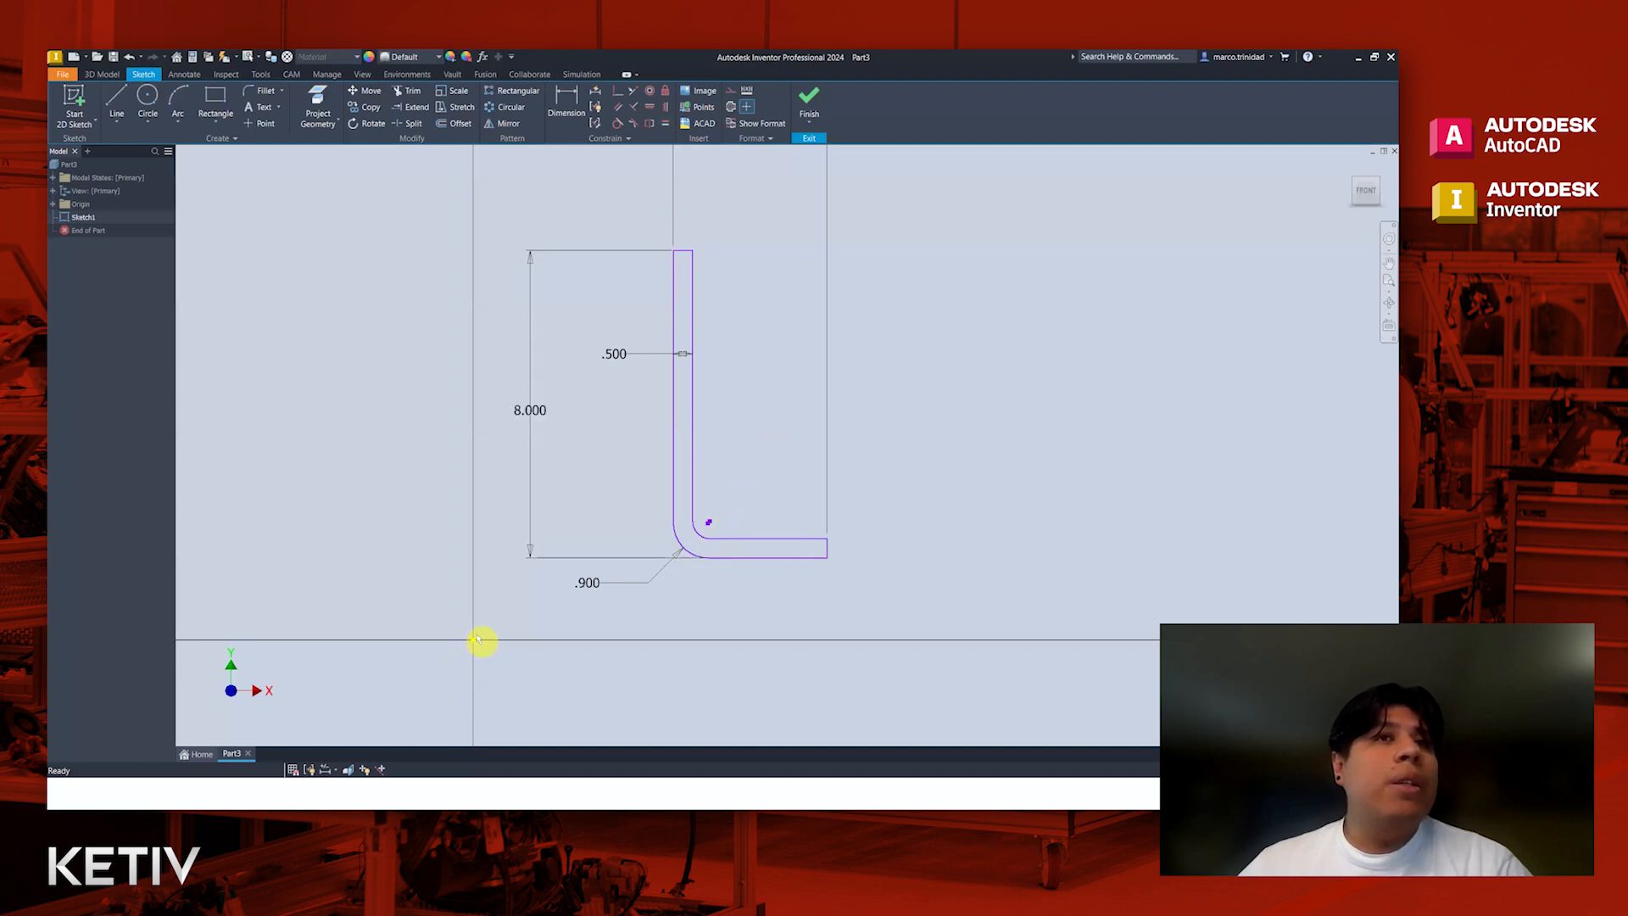
{"action": "middle_click_drag", "start_coordinate": [618, 592], "coordinate": [767, 603]}
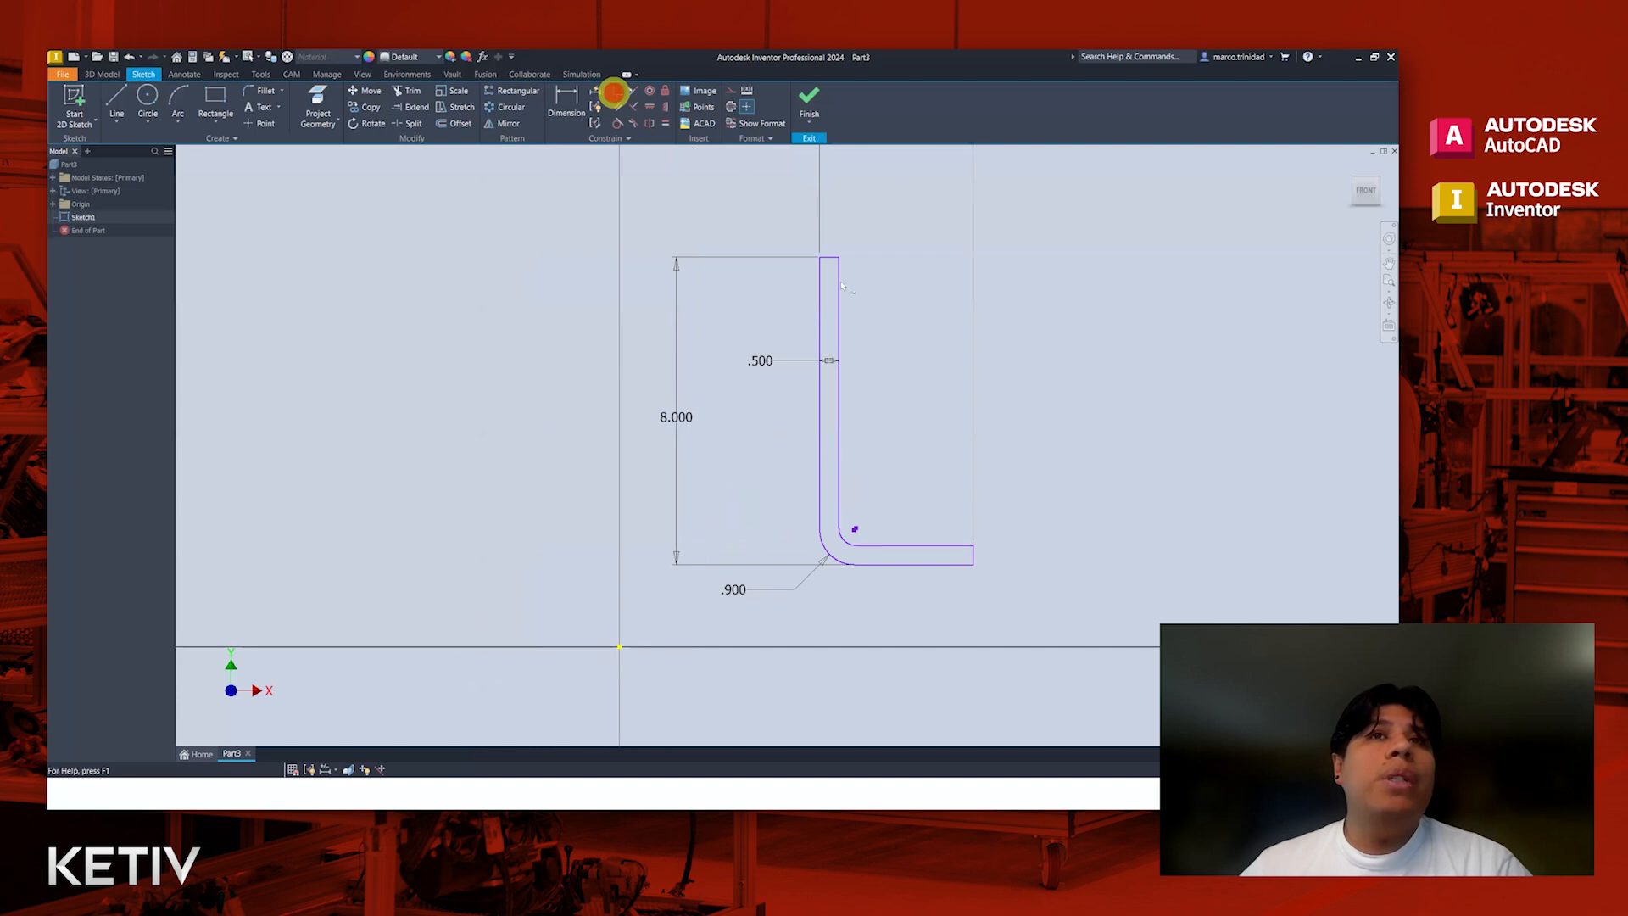
{"action": "left_click", "coordinate": [852, 565]}
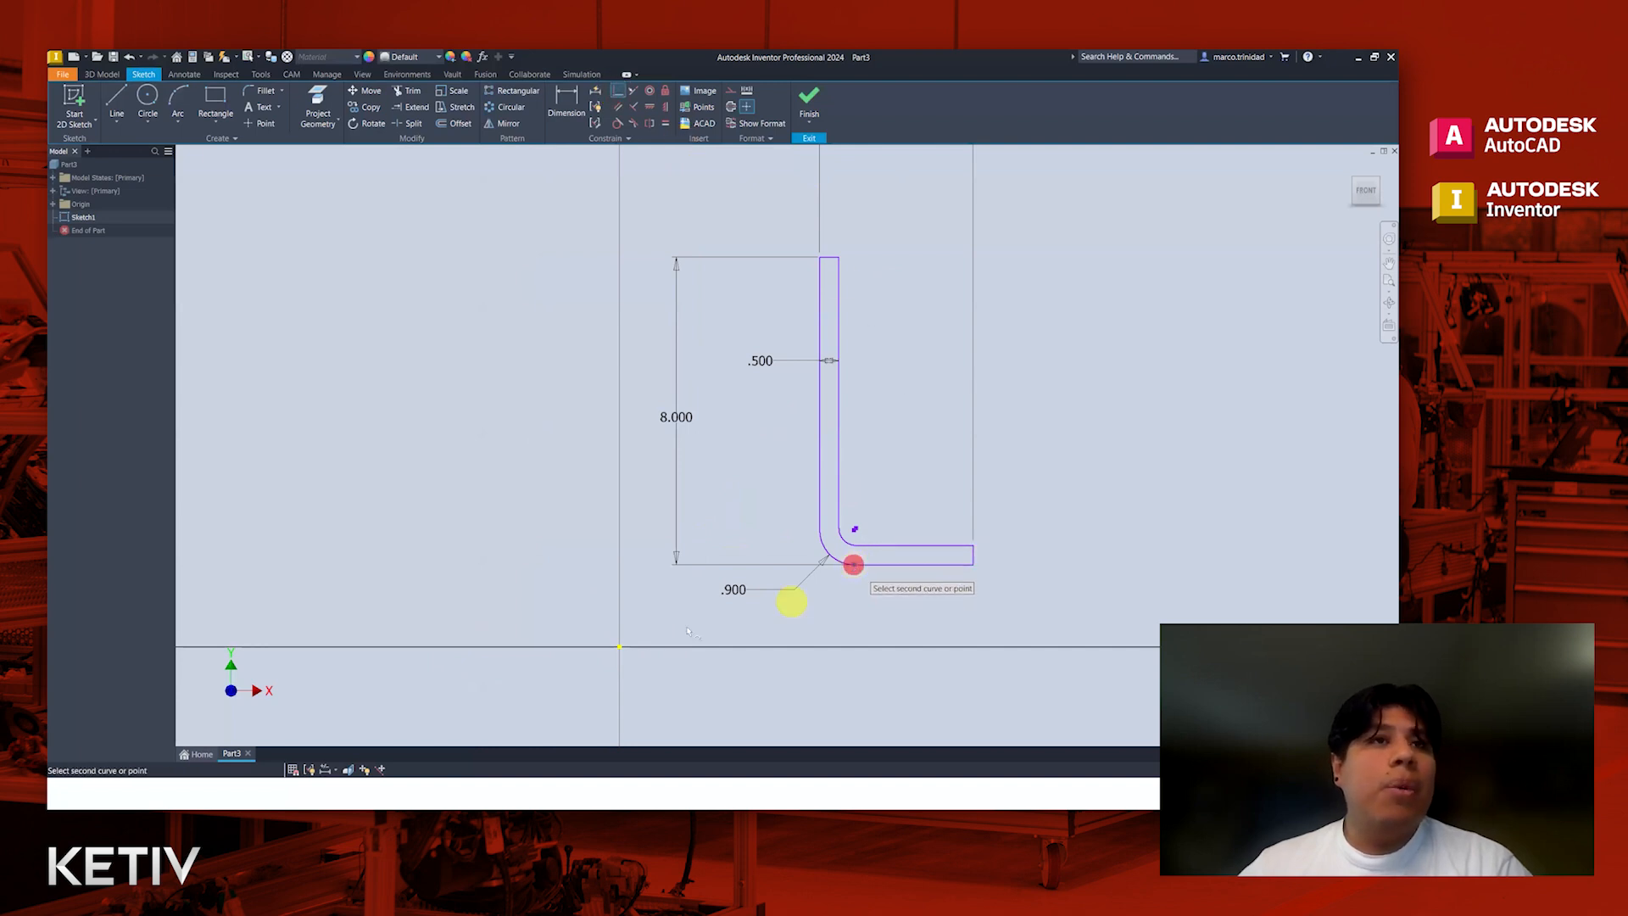
{"action": "left_click", "coordinate": [619, 647]}
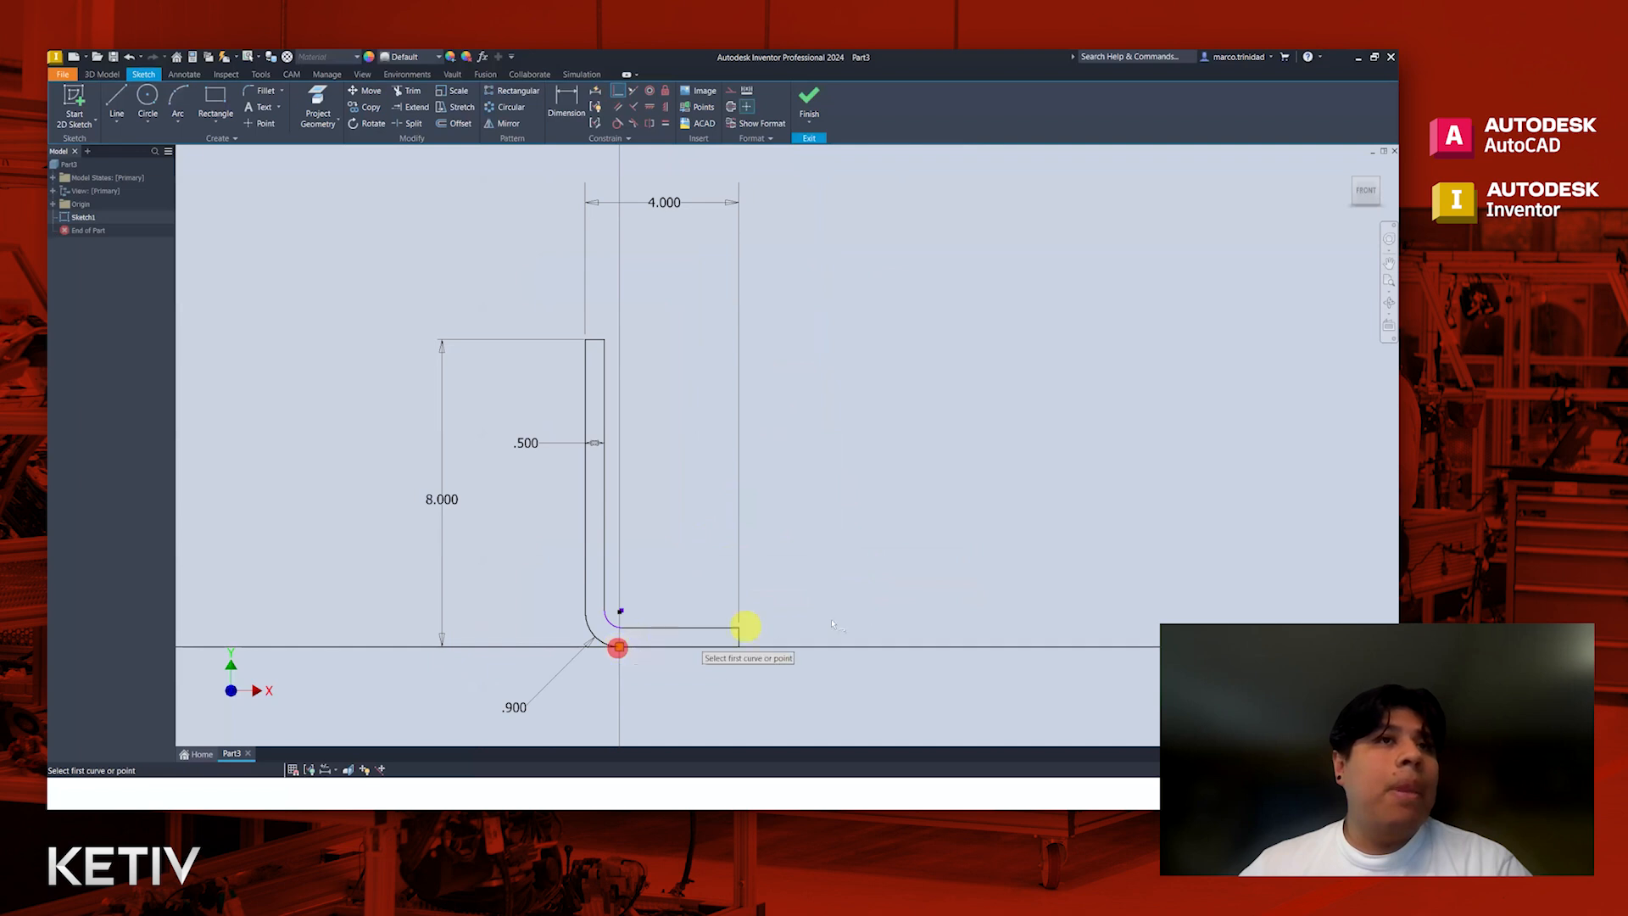
Step: Test the inner bend arc's remaining freedom by pulling its center away from the outer arc's center
{"action": "middle_click_drag", "start_coordinate": [635, 617], "coordinate": [774, 575]}
{"action": "scroll", "coordinate": [775, 575], "scroll_direction": "up", "scroll_amount": 5}
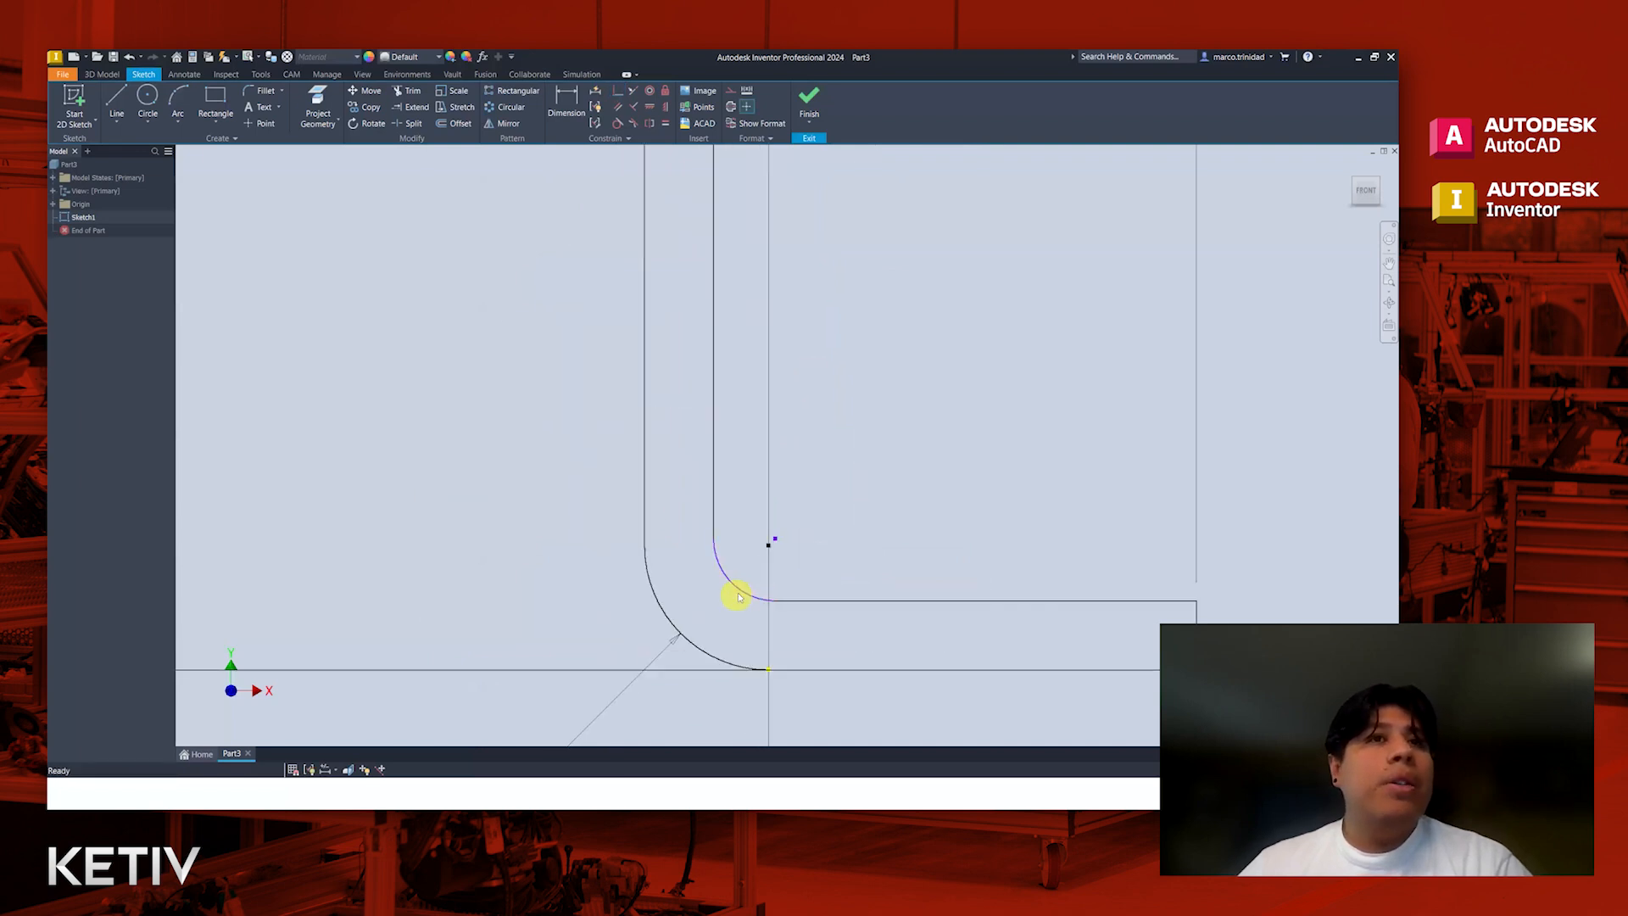
{"action": "left_click_drag", "start_coordinate": [767, 580], "coordinate": [866, 553]}
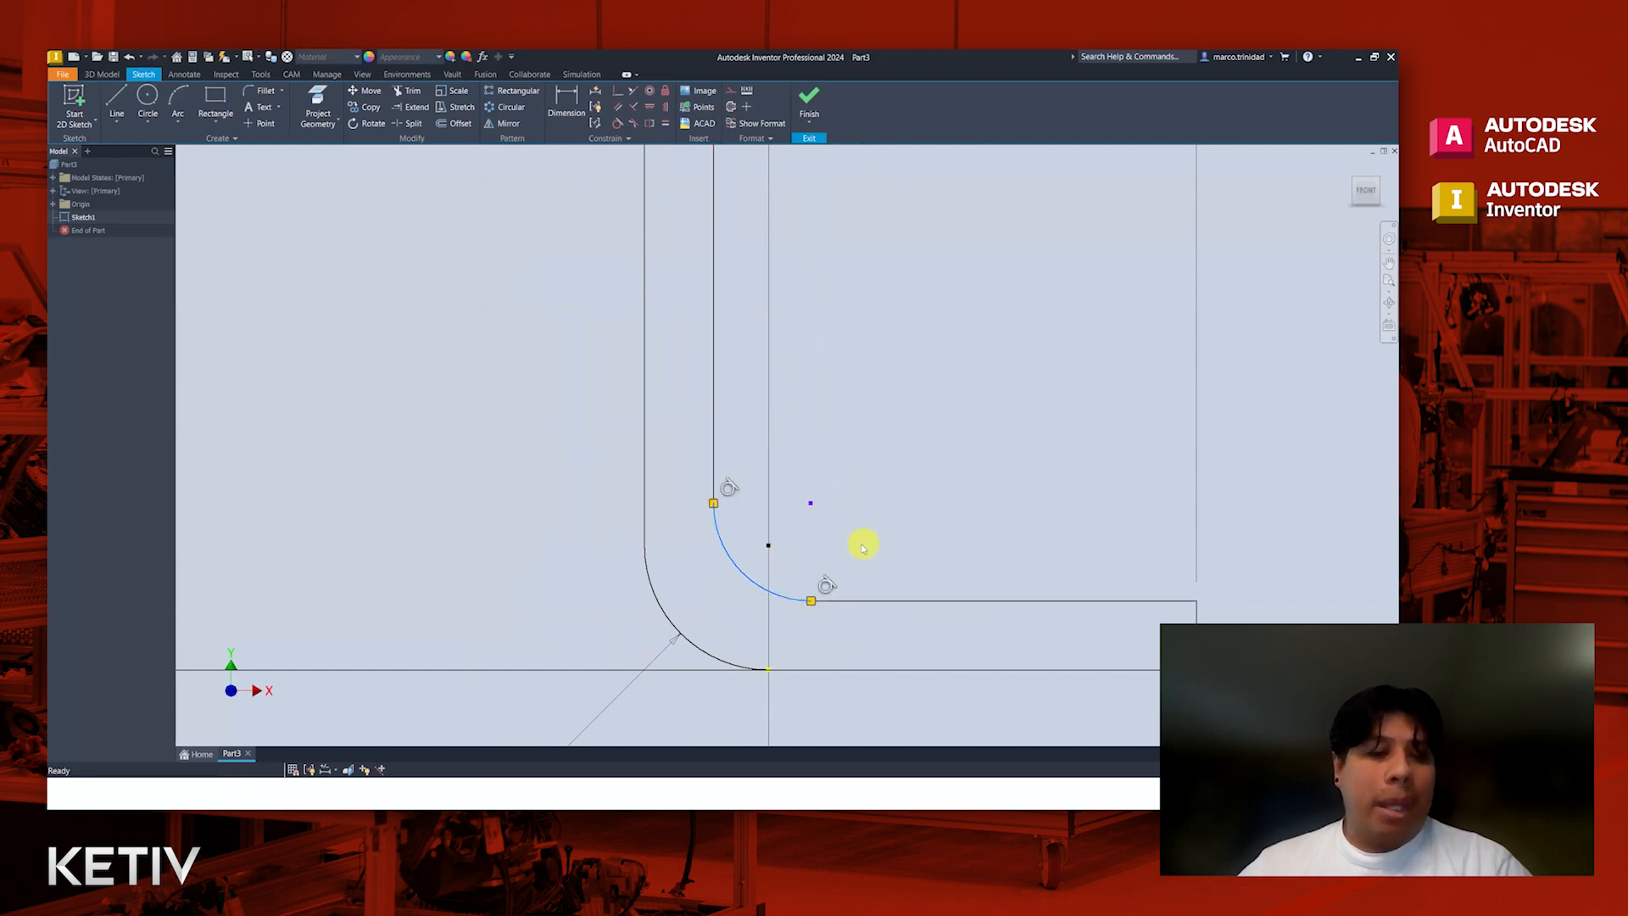
Step: Apply an Equal constraint between the lower leg's upper and lower horizontal lines
{"action": "scroll", "coordinate": [884, 563], "scroll_direction": "up", "scroll_amount": 3}
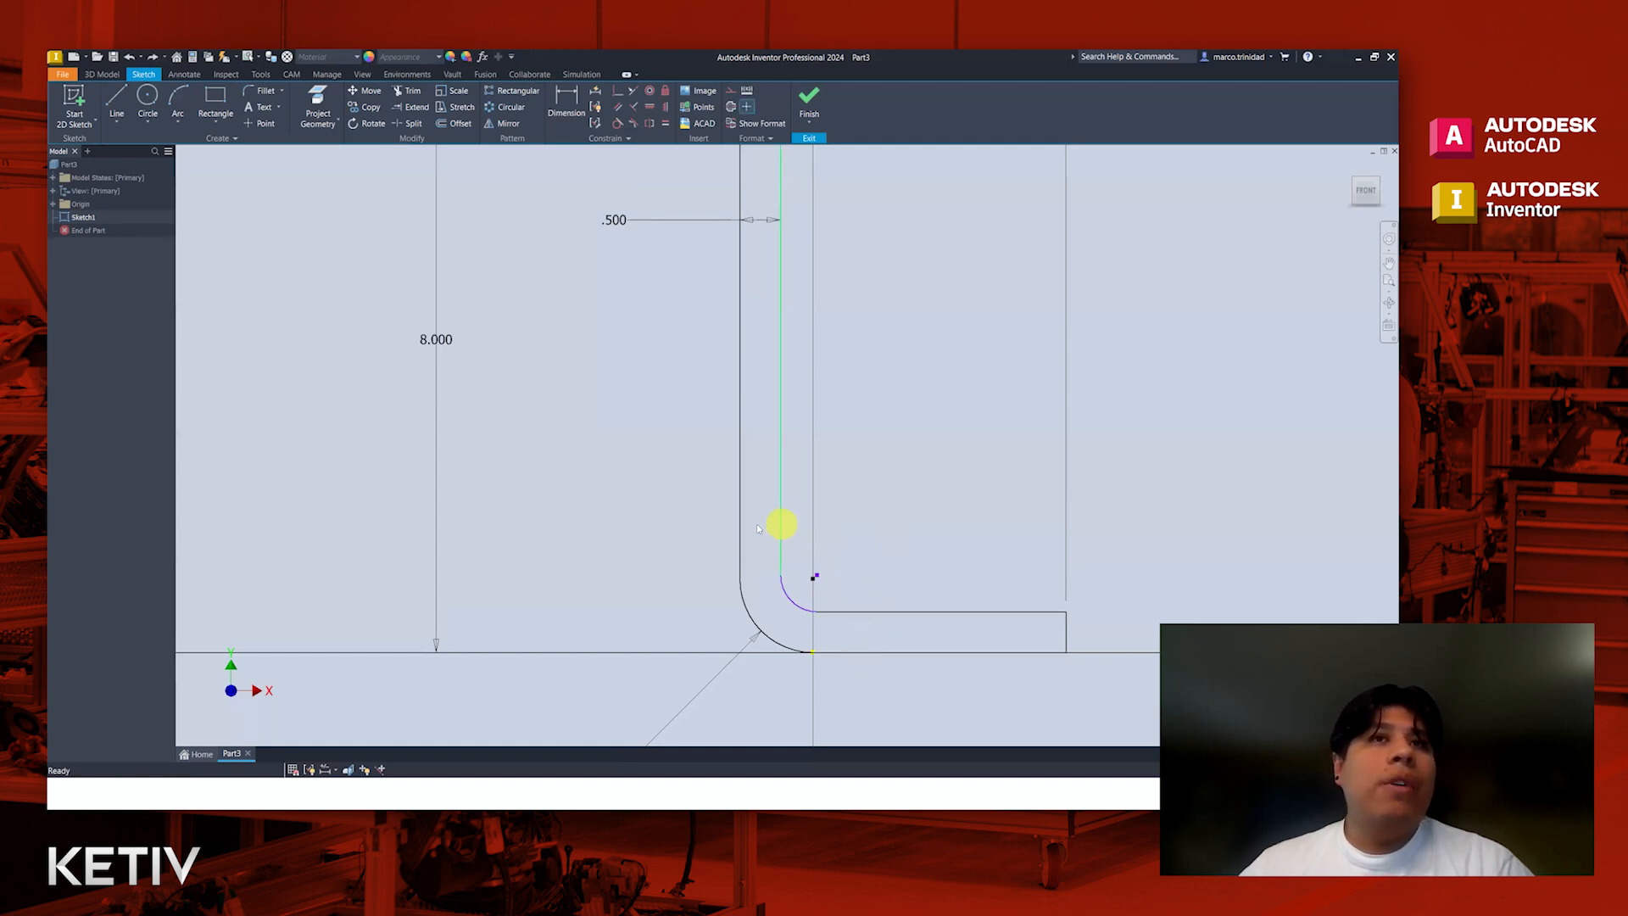
{"action": "left_click", "coordinate": [666, 125]}
{"action": "left_click", "coordinate": [864, 611]}
{"action": "left_click", "coordinate": [865, 651]}
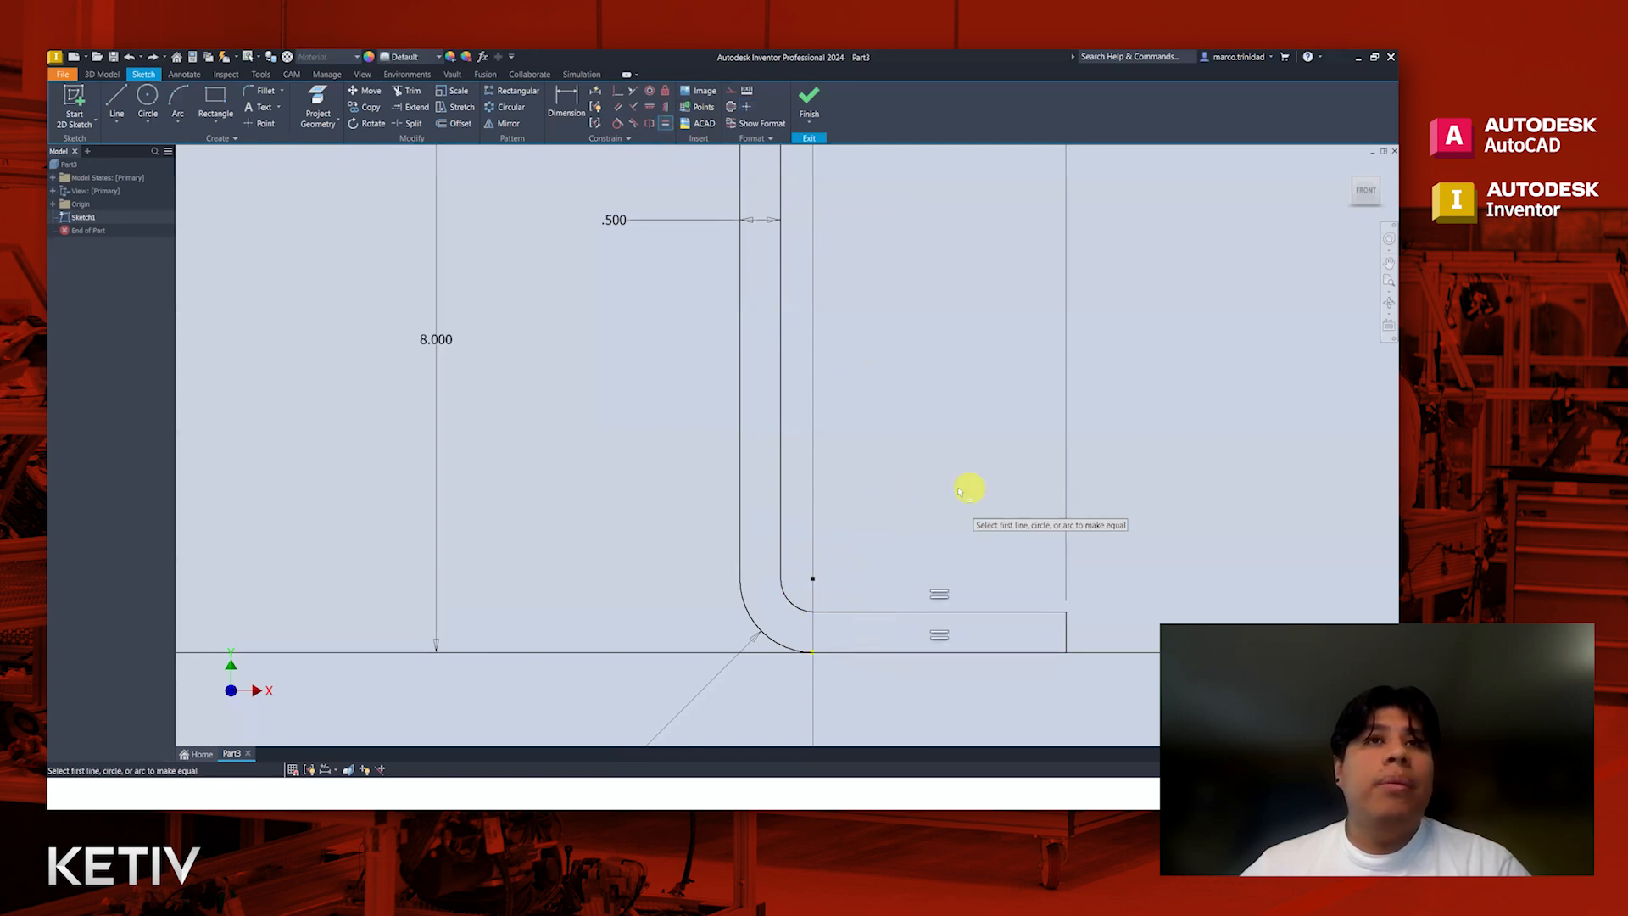
Step: Finish the sketch and extrude the bracket profile 10 in into a solid body
{"action": "scroll", "coordinate": [959, 490], "scroll_direction": "down", "scroll_amount": 5}
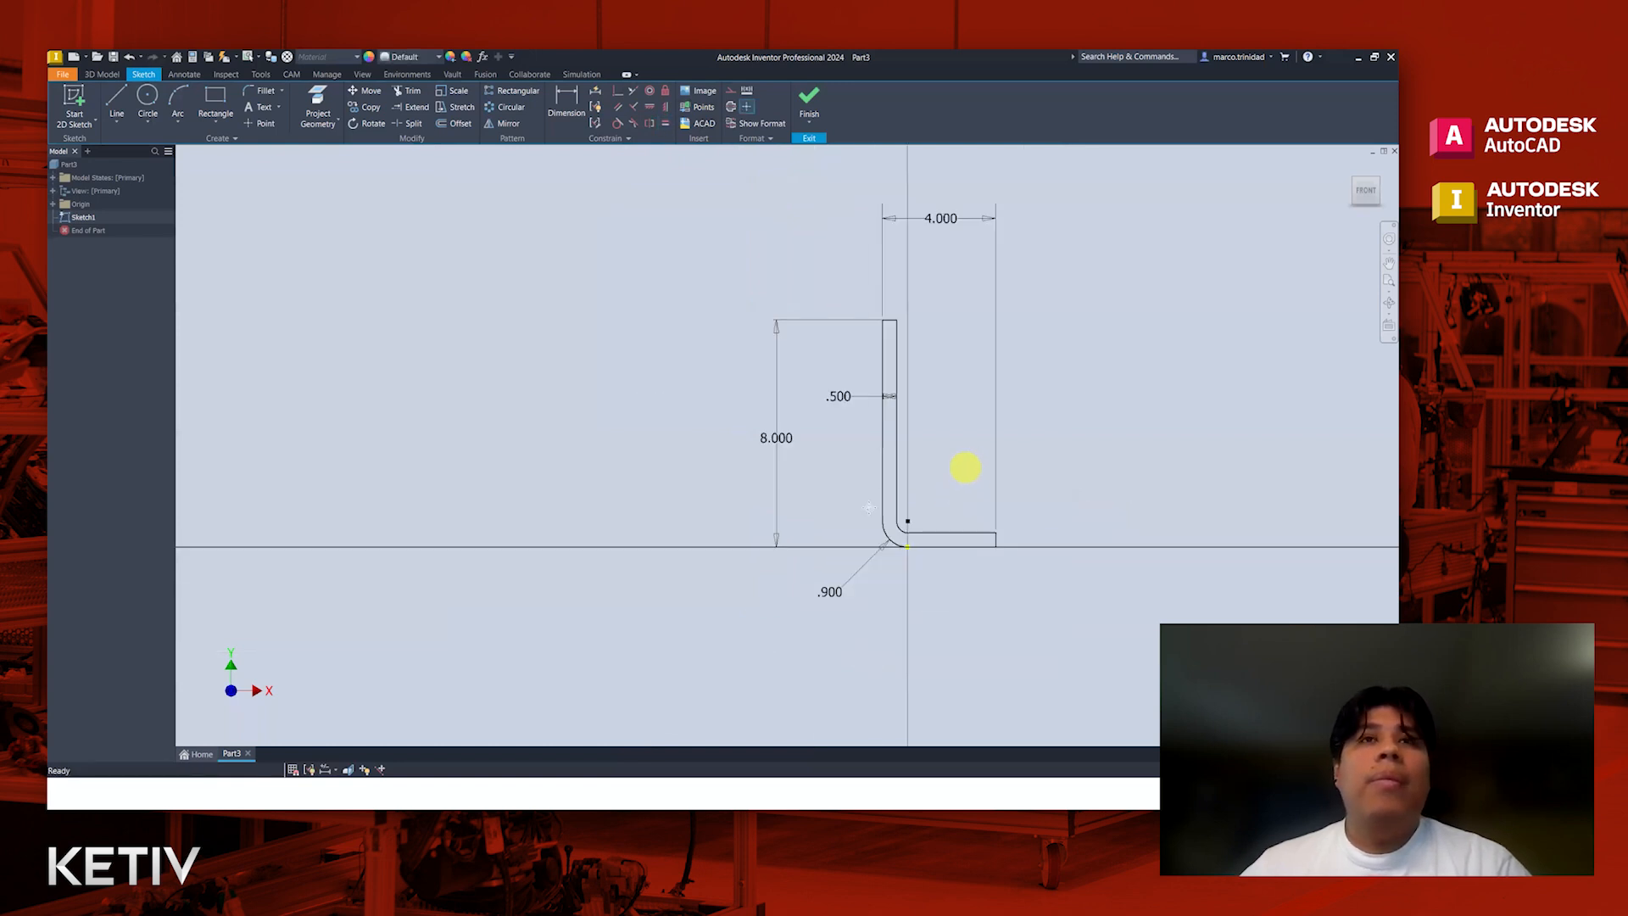
{"action": "left_click", "coordinate": [809, 100]}
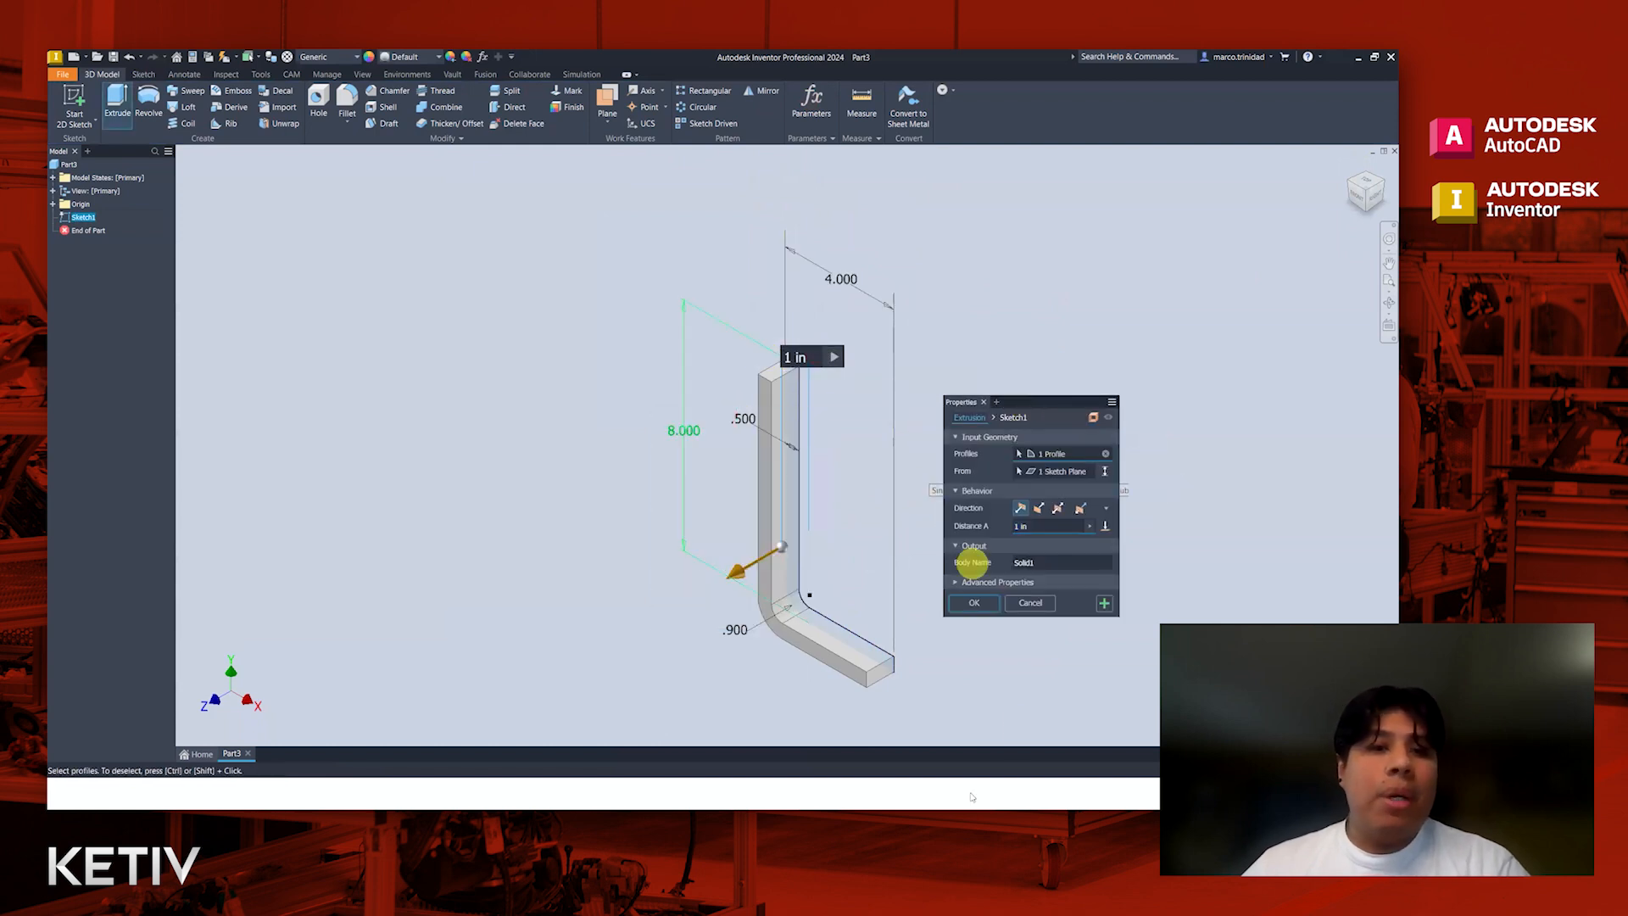
{"action": "left_click", "coordinate": [793, 356]}
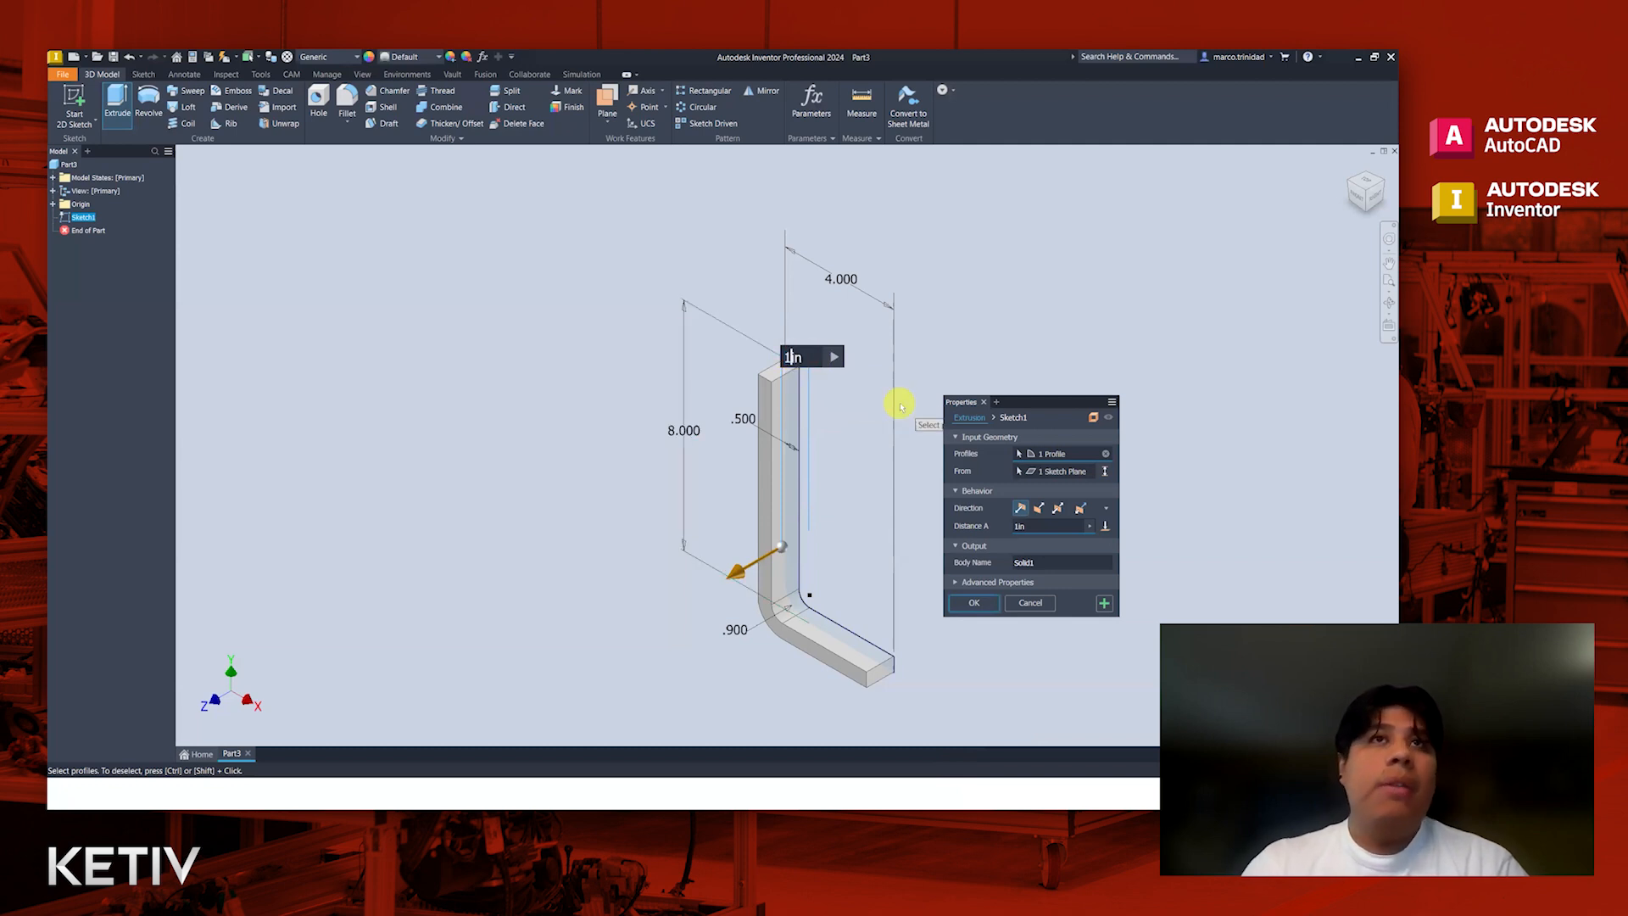
{"action": "type", "text": "10"}
{"action": "left_click", "coordinate": [969, 604]}
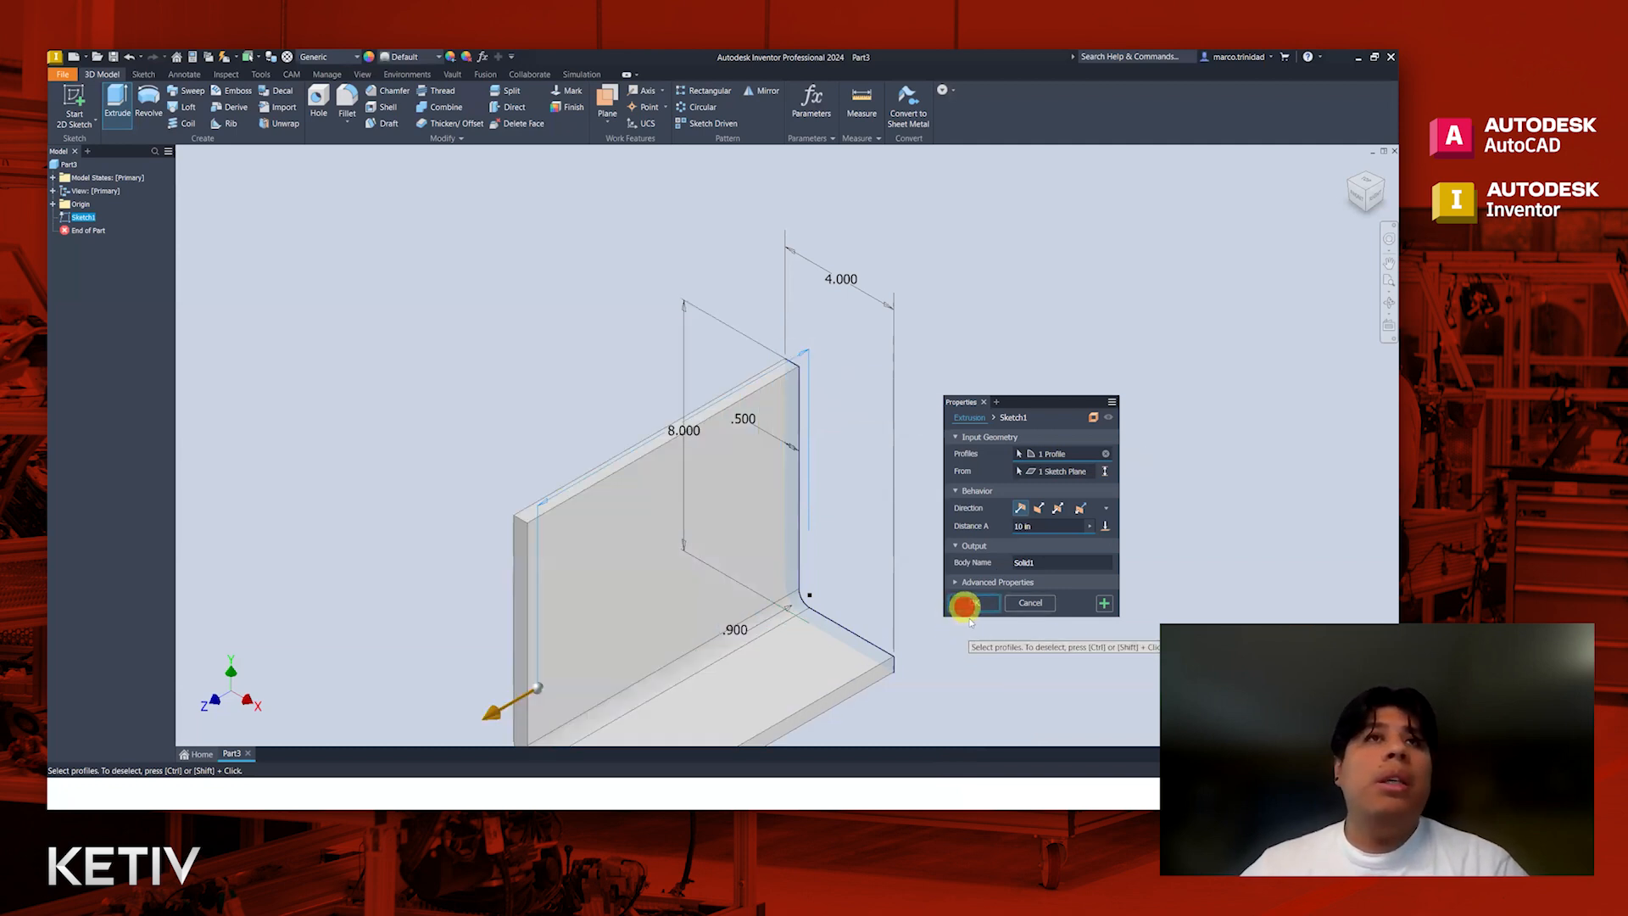
{"action": "scroll", "coordinate": [970, 628], "scroll_direction": "down", "scroll_amount": 5}
{"action": "middle_click_drag", "start_coordinate": [998, 674], "coordinate": [961, 541]}
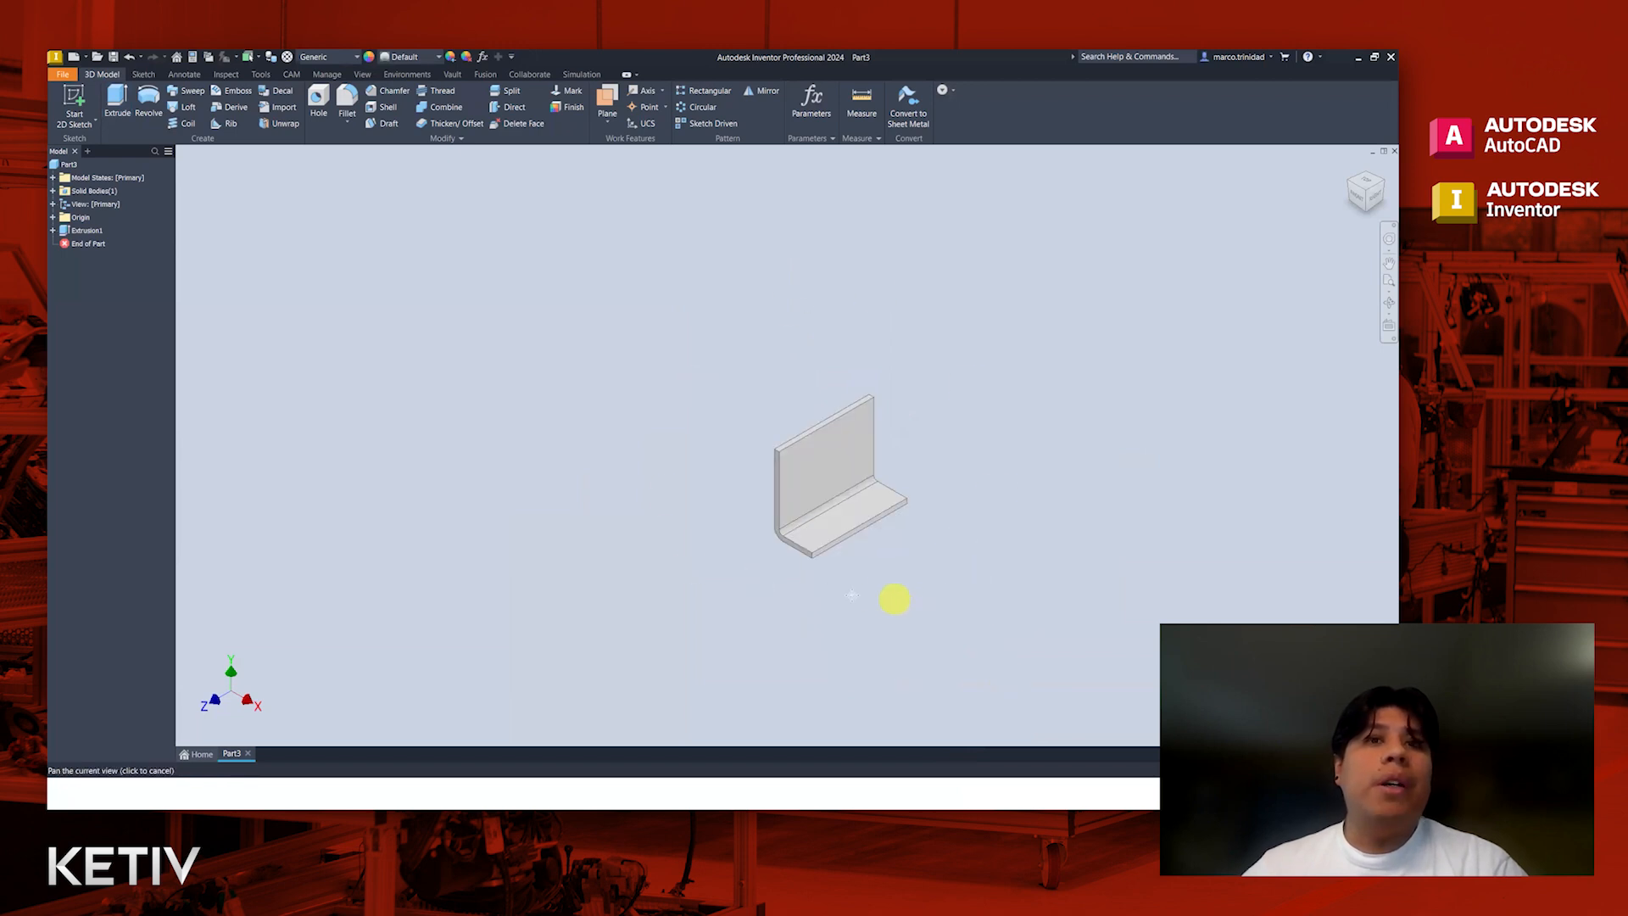
{"action": "middle_click_drag", "start_coordinate": [852, 595], "coordinate": [846, 601]}
{"action": "scroll", "coordinate": [898, 584], "scroll_direction": "up", "scroll_amount": 3}
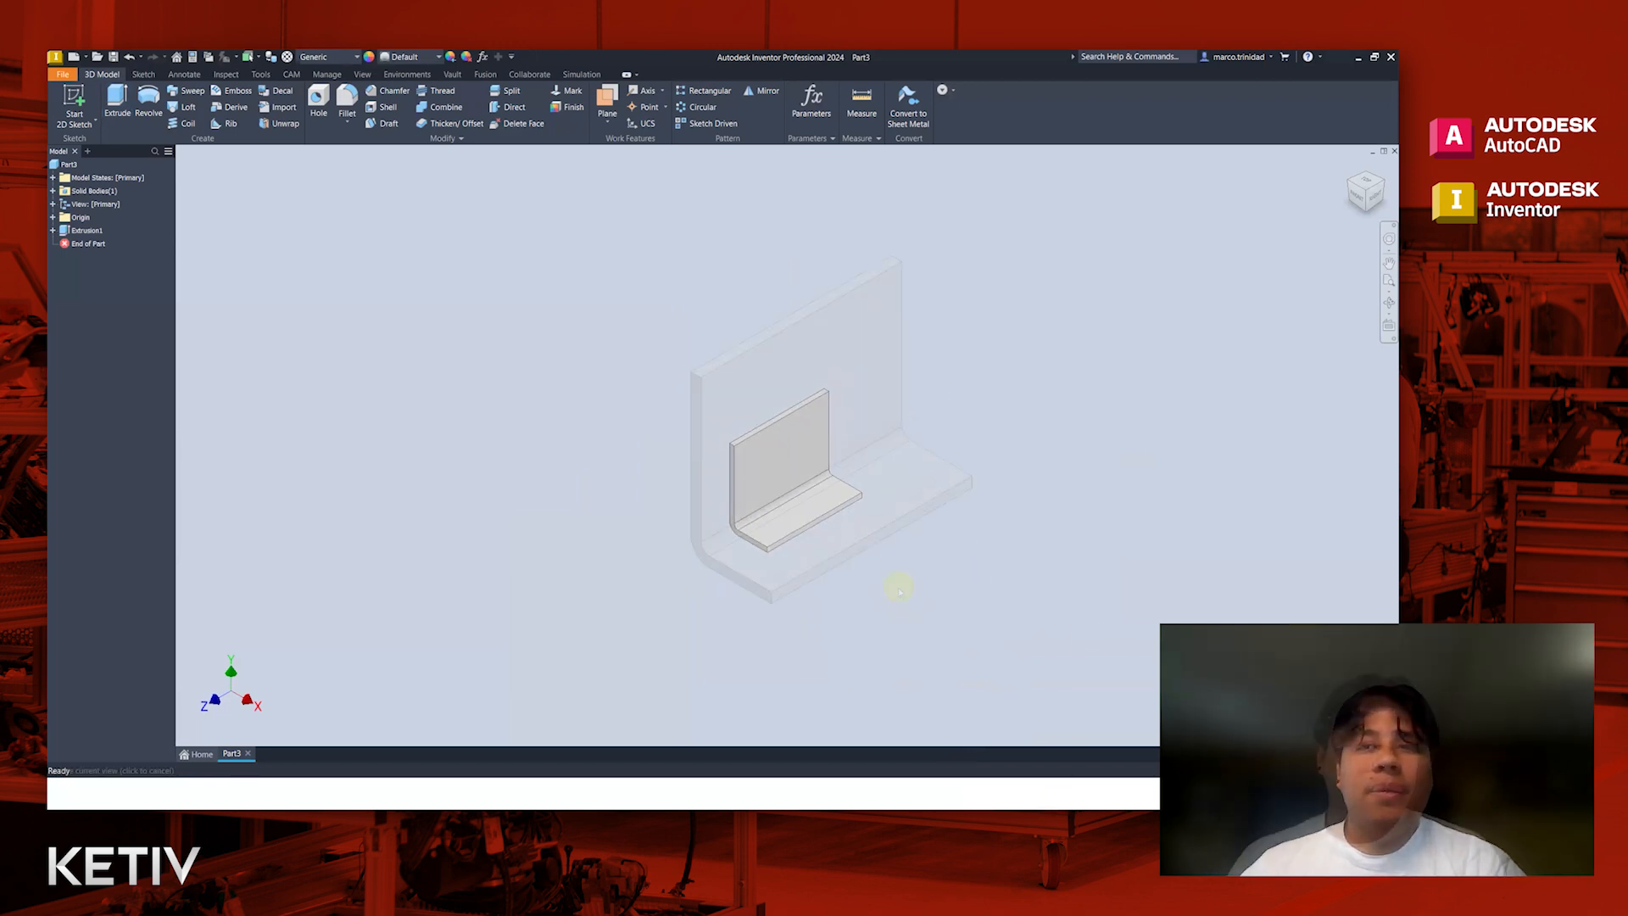